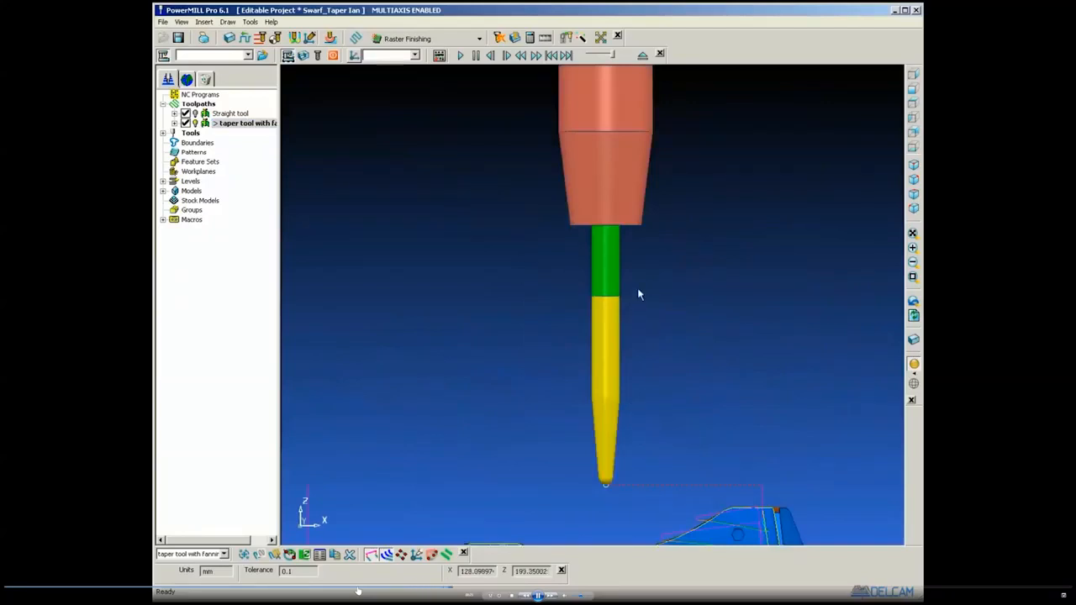
# Step: Attach the active taper tool to the "taper tool with fanning" toolpath at a point near the end of the part's lower edge
pyautogui.hotkey('ctrl', '1')
pyautogui.scroll(4, 625, 311)
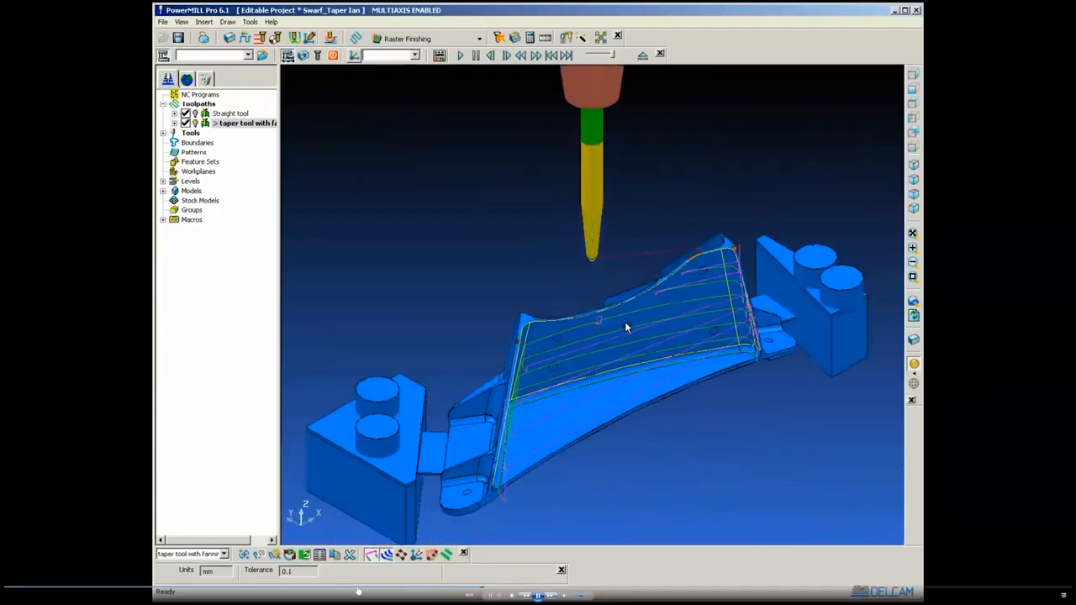
pyautogui.scroll(2, 625, 324)
pyautogui.click(510, 278)
pyautogui.scroll(-1, 509, 279)
pyautogui.keyDown('shift'); pyautogui.moveTo(508, 279); pyautogui.dragTo(504, 254, button='middle'); pyautogui.keyUp('shift')
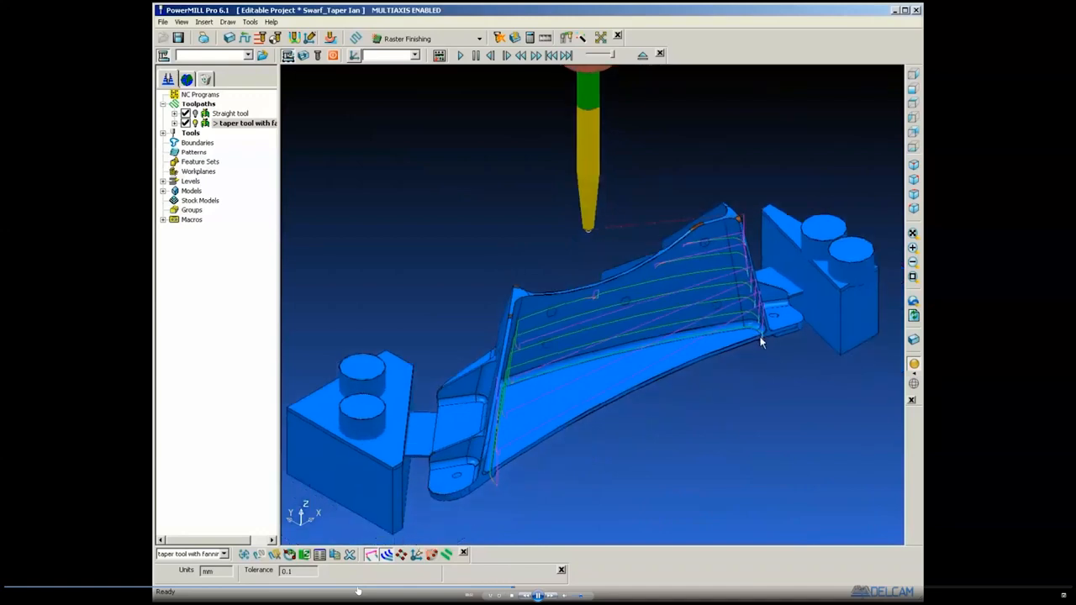
pyautogui.rightClick(760, 341)
pyautogui.click(776, 377)
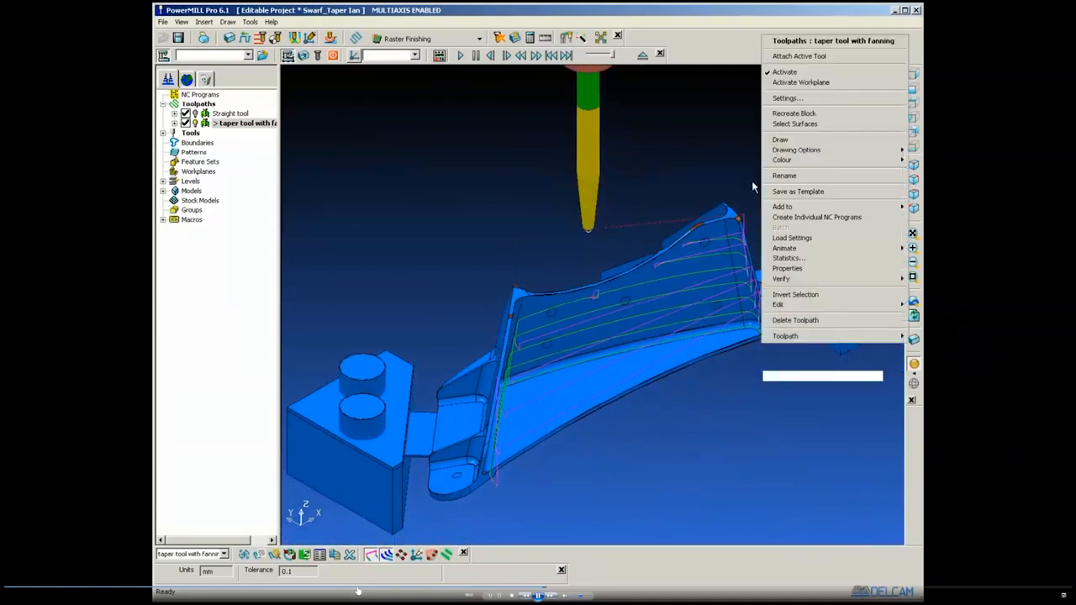
pyautogui.click(818, 58)
# Step: Load the fidiaK211 machine tool model around the part and the attached taper tool
pyautogui.moveTo(723, 395); pyautogui.dragTo(637, 407, button='middle')
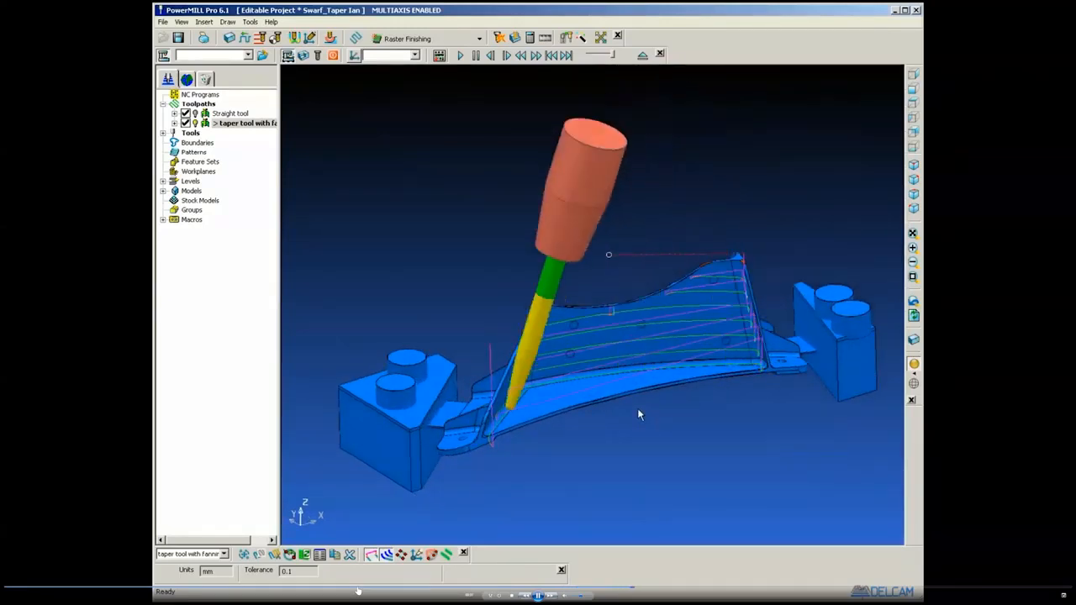
pyautogui.moveTo(638, 408); pyautogui.dragTo(629, 385, button='middle')
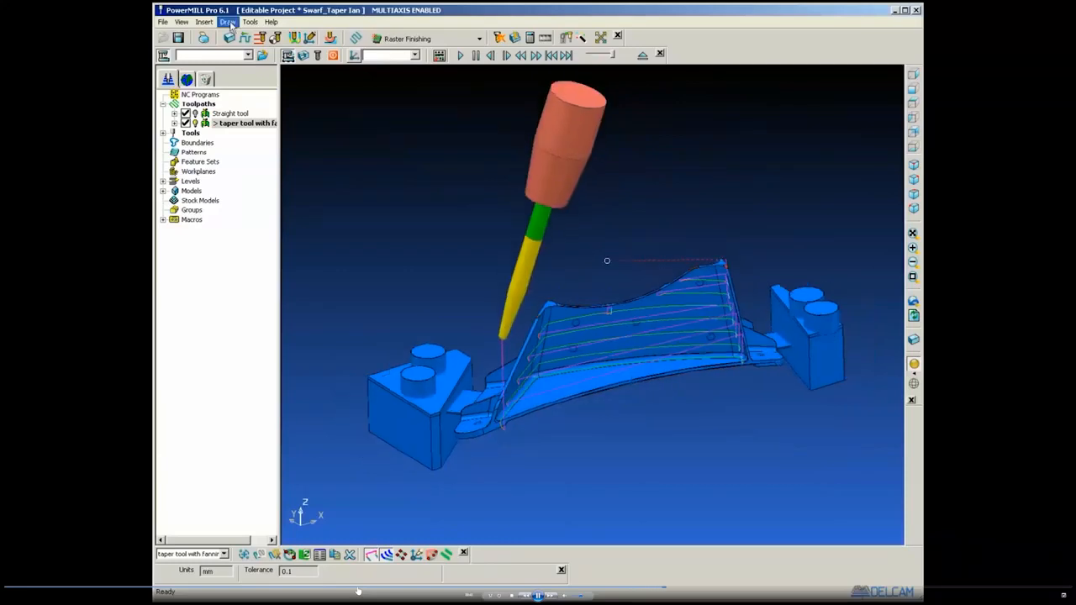
pyautogui.click(248, 54)
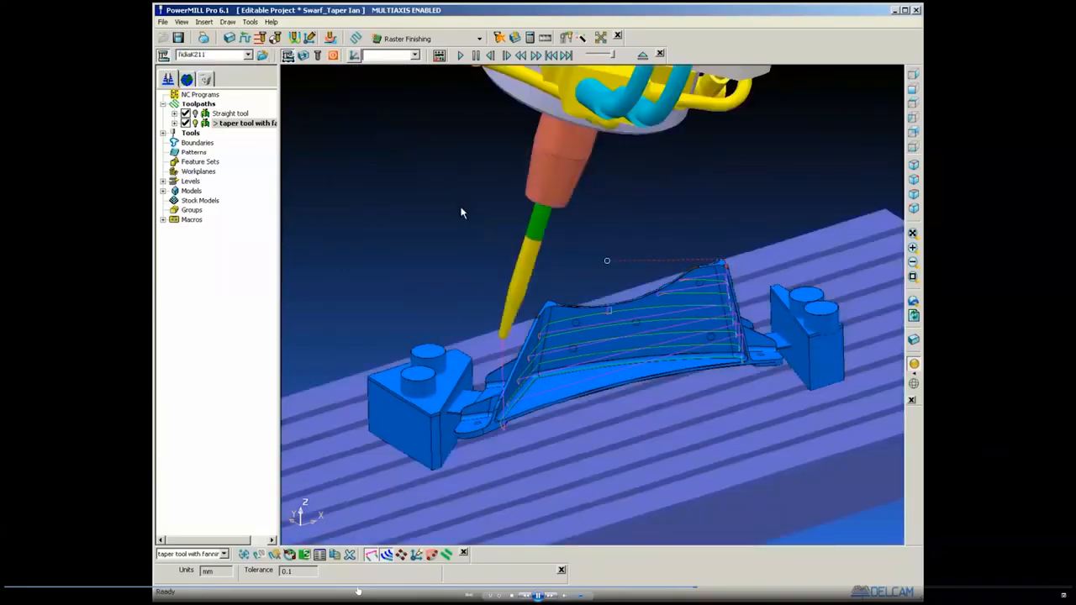
# Step: Attach the active tool to the start of the "taper tool with fanning" toolpath and step it forward along the path
pyautogui.rightClick(245, 124)
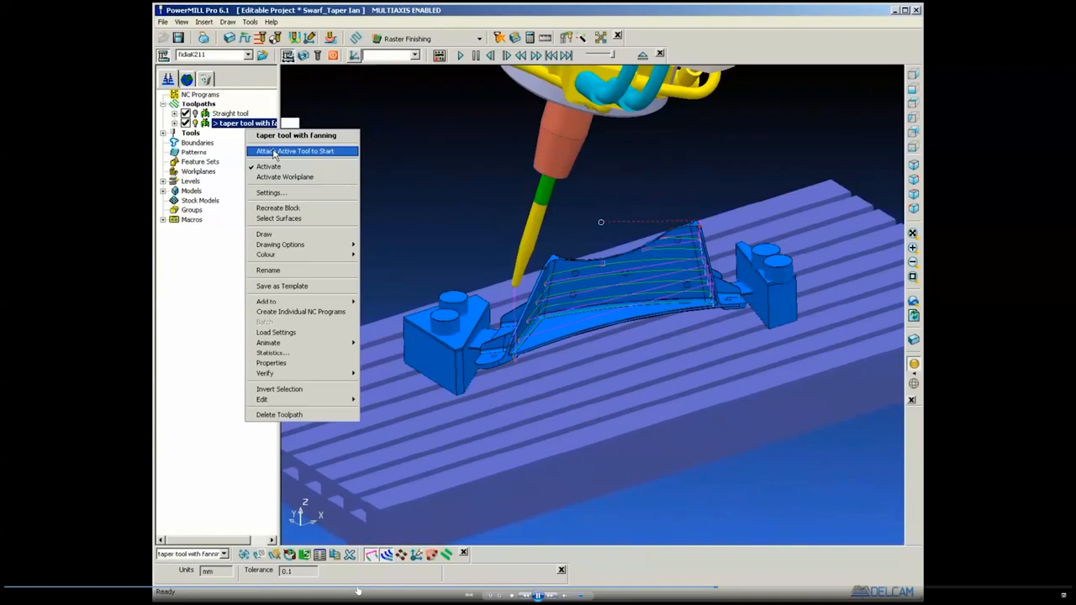
pyautogui.click(274, 152)
pyautogui.scroll(-3, 586, 272)
pyautogui.moveTo(586, 272); pyautogui.dragTo(496, 433, button='middle')
pyautogui.press('Right')
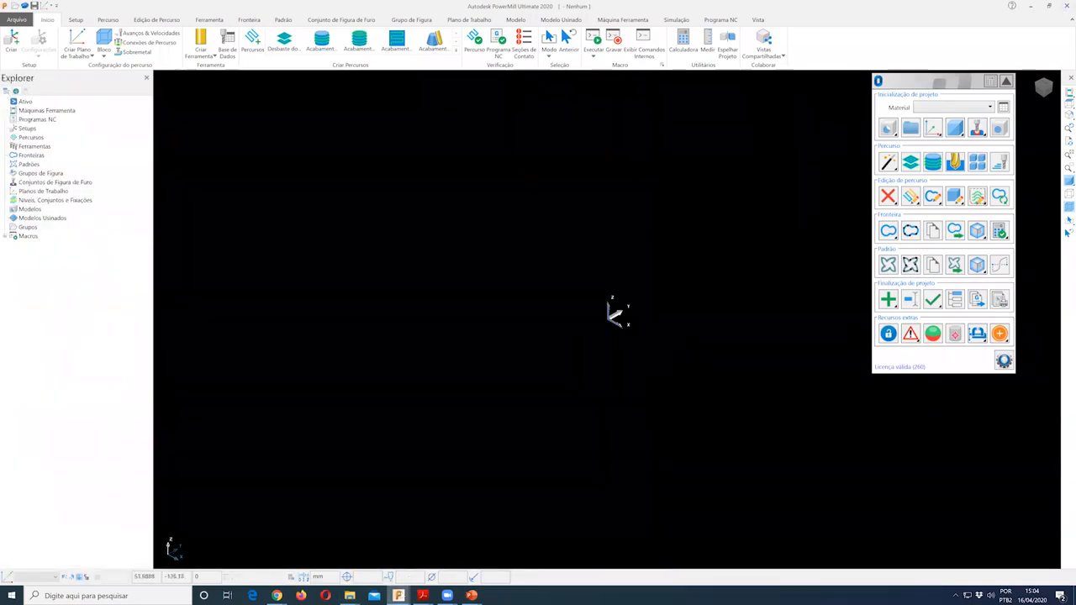
# Step: Switch to the PowerMill 2020 window with PROJETO_01 and inspect the fixtured part and its central pocket from several sides
pyautogui.moveTo(404, 594)
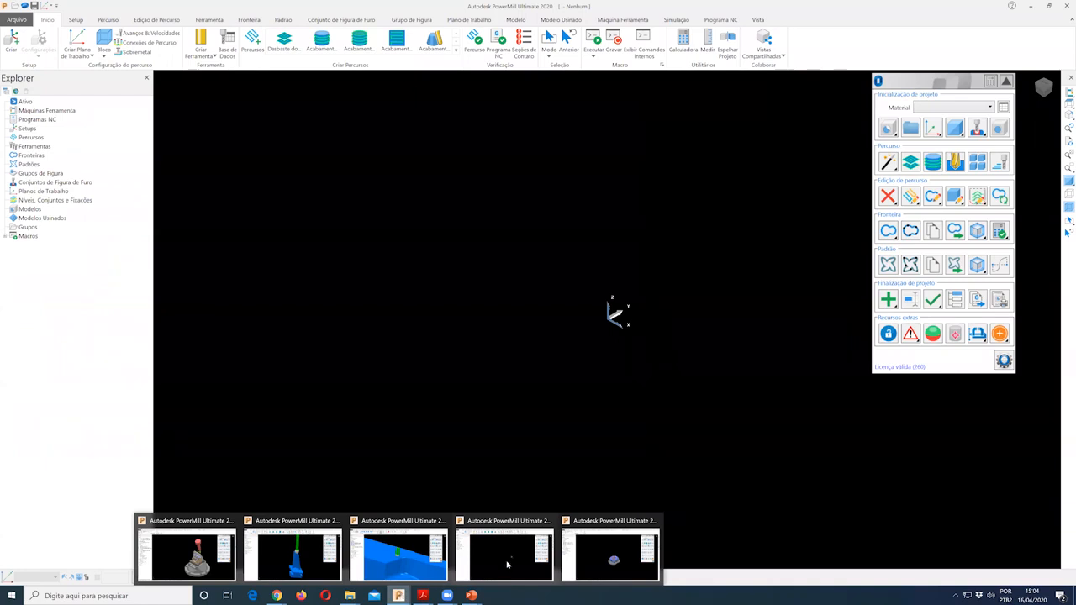
pyautogui.click(585, 556)
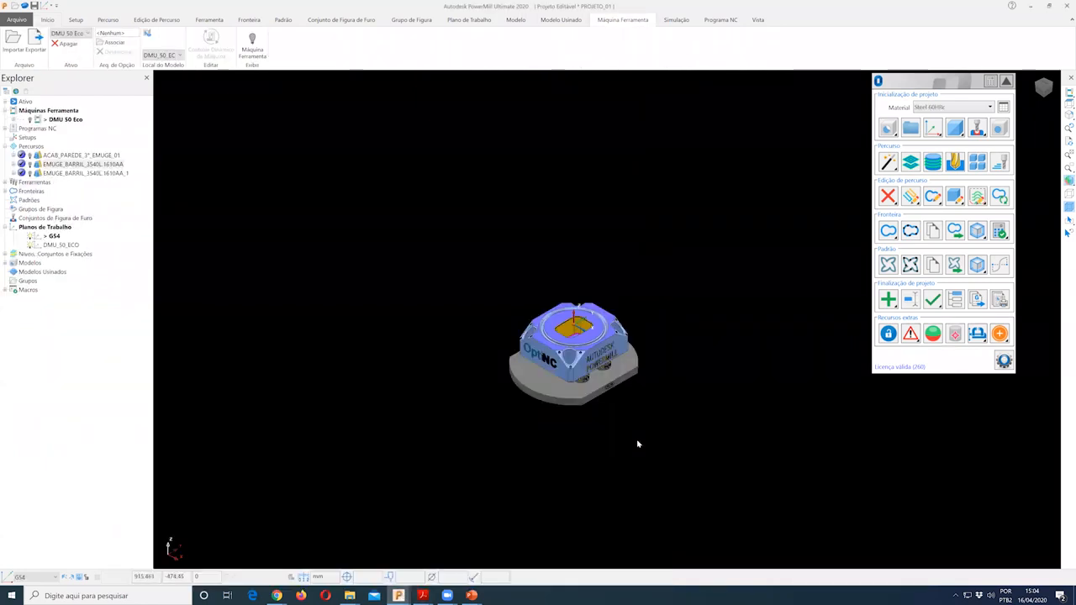
pyautogui.scroll(3, 578, 387)
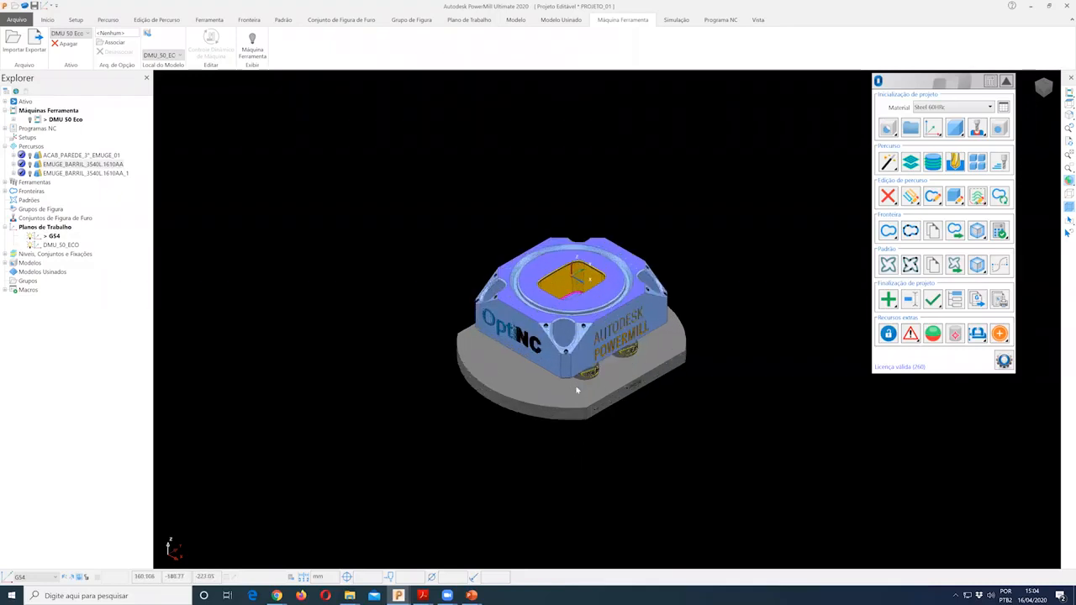
pyautogui.scroll(3, 576, 390)
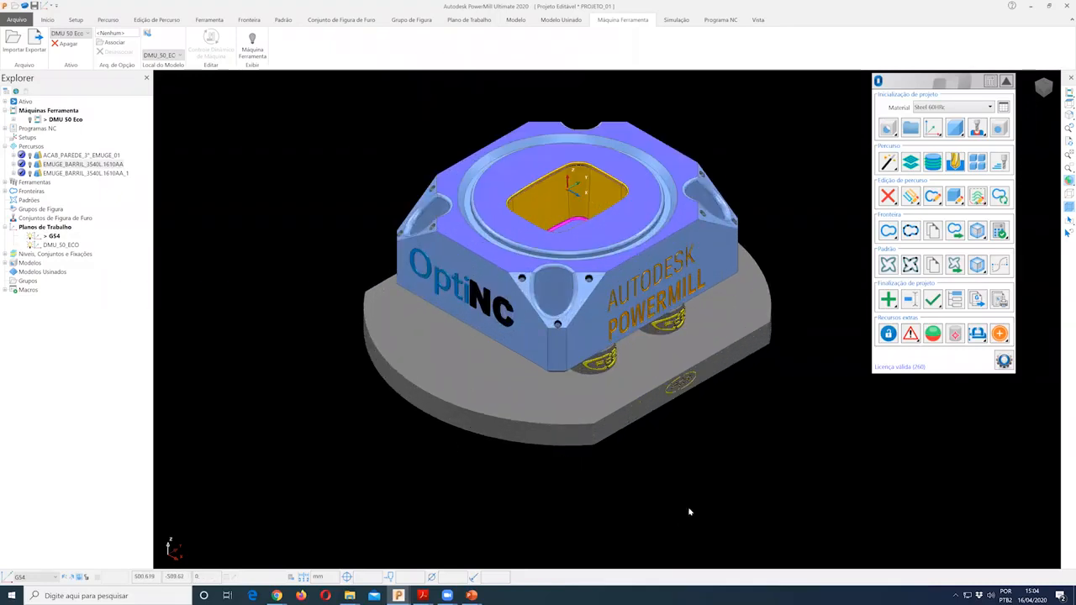
pyautogui.moveTo(693, 499)
pyautogui.mouseDown(button='middle')
pyautogui.moveTo(544, 217)
pyautogui.moveTo(572, 370)
pyautogui.moveTo(749, 346)
pyautogui.mouseUp(button='middle')
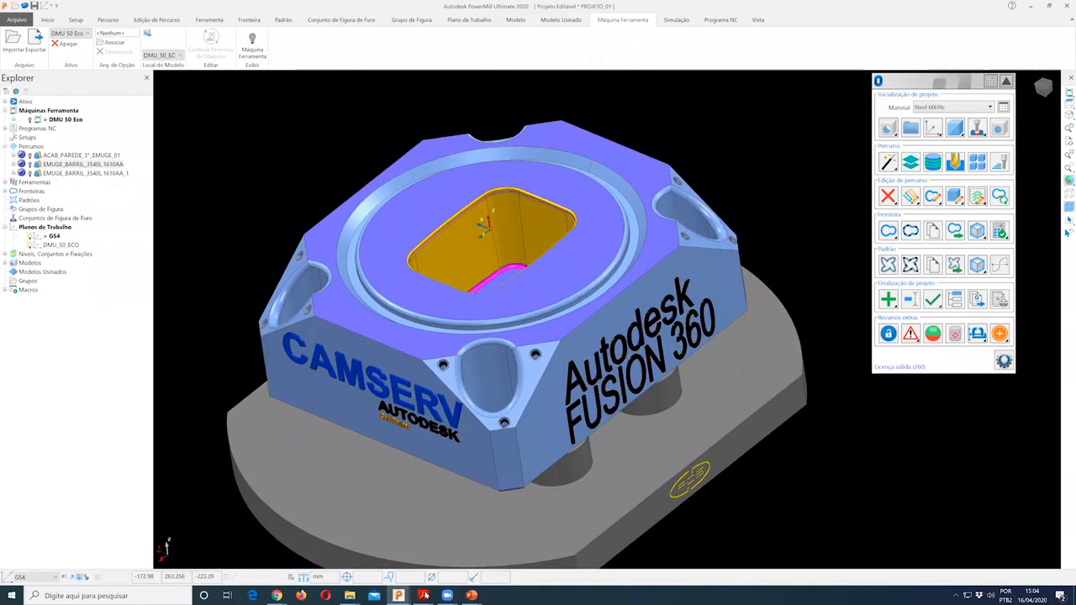
# Step: Switch to the Emuge-Franken Circle Segments catalogue in Adobe Acrobat Reader
pyautogui.moveTo(423, 595)
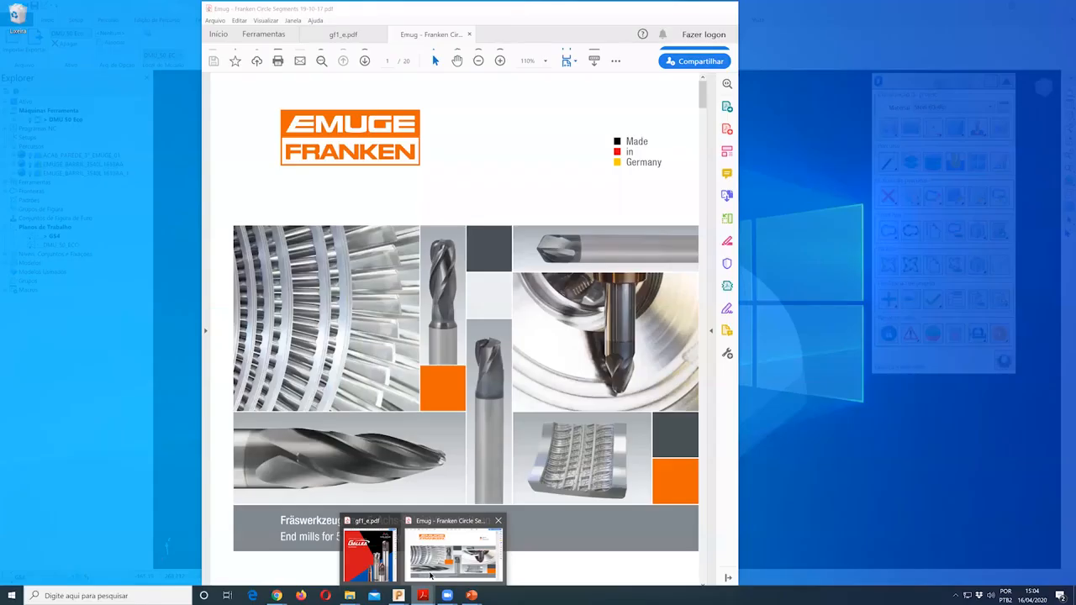
pyautogui.click(430, 576)
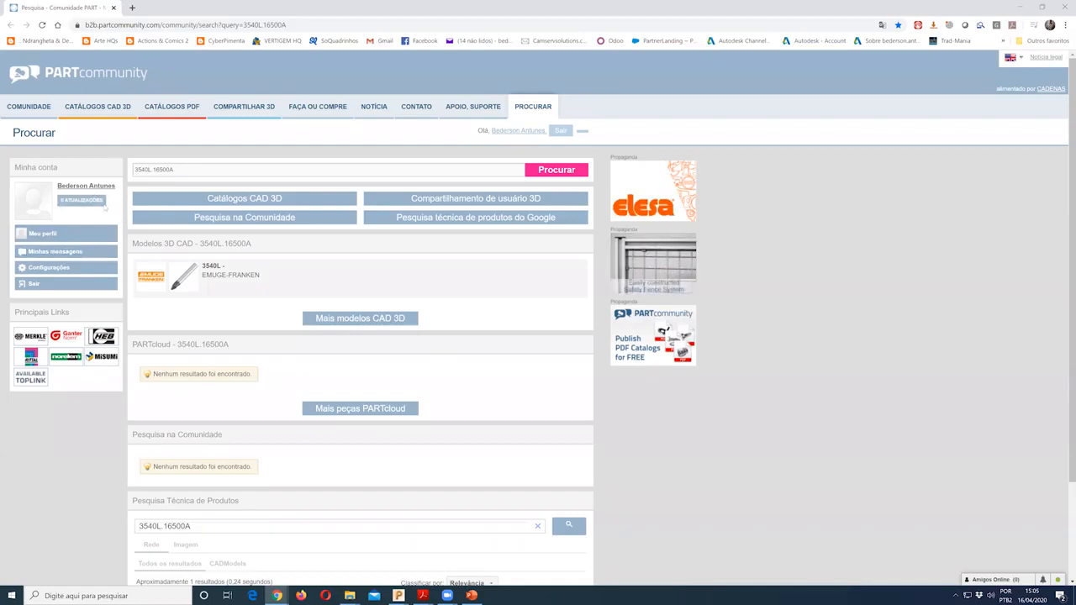
# Step: Highlight the tool code 3540L.16500A in the PARTcommunity search field in the browser
pyautogui.moveTo(192, 169); pyautogui.dragTo(134, 168)
pyautogui.click(226, 169)
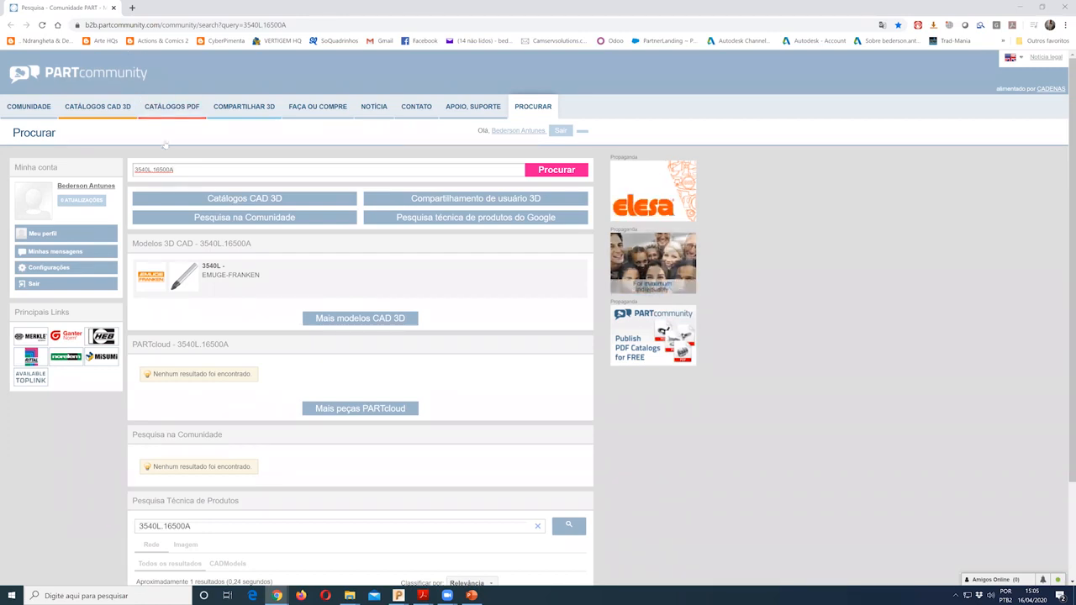
pyautogui.tripleClick(180, 169)
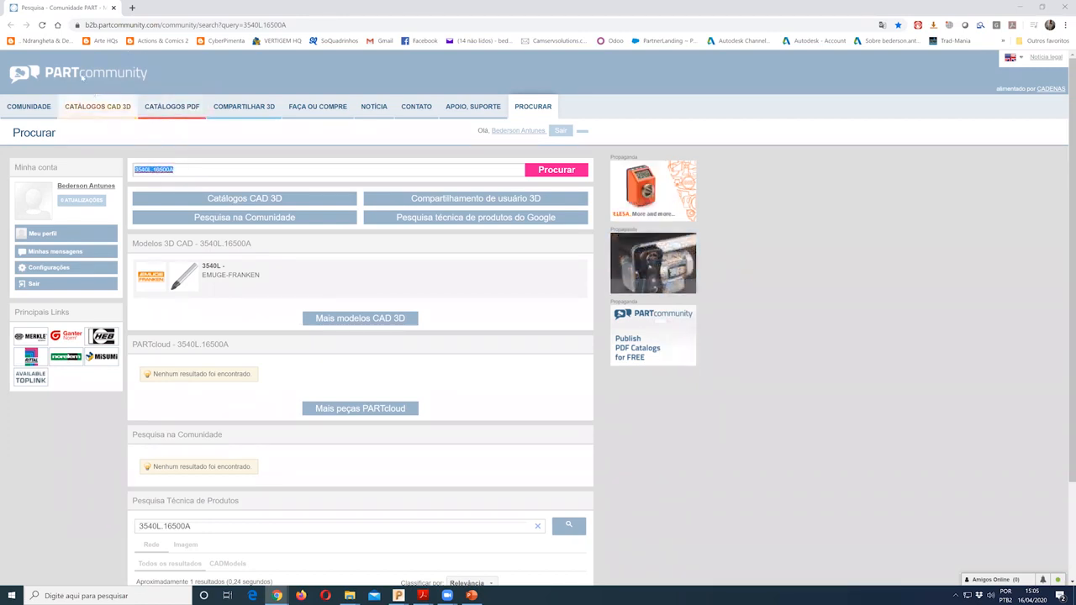
pyautogui.click(162, 87)
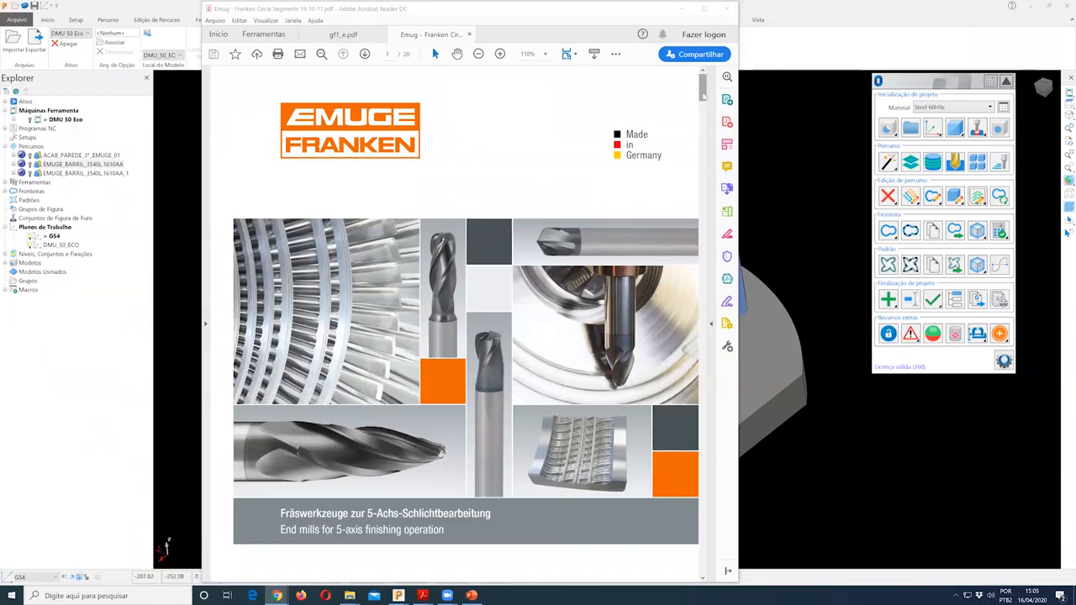
# Step: Examine the ball nose versus circle segment comparison and the end mill overview on page 4 of the Emuge-Franken catalogue, and minimise the PDF
pyautogui.moveTo(703, 95); pyautogui.dragTo(704, 118)
pyautogui.moveTo(703, 175); pyautogui.dragTo(703, 171)
pyautogui.scroll(3, 605, 144)
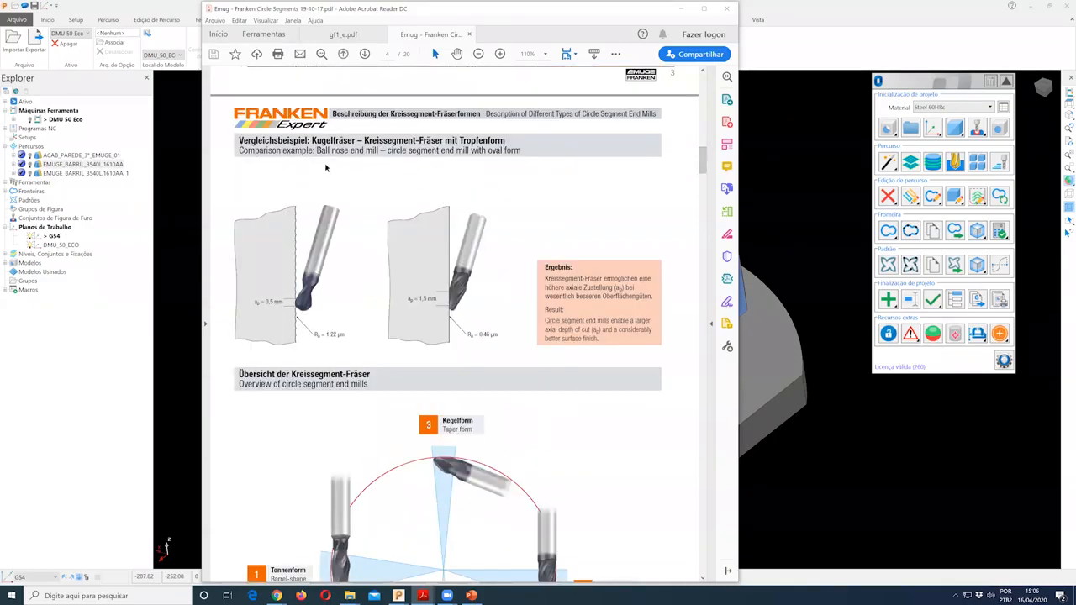
pyautogui.scroll(1, 295, 146)
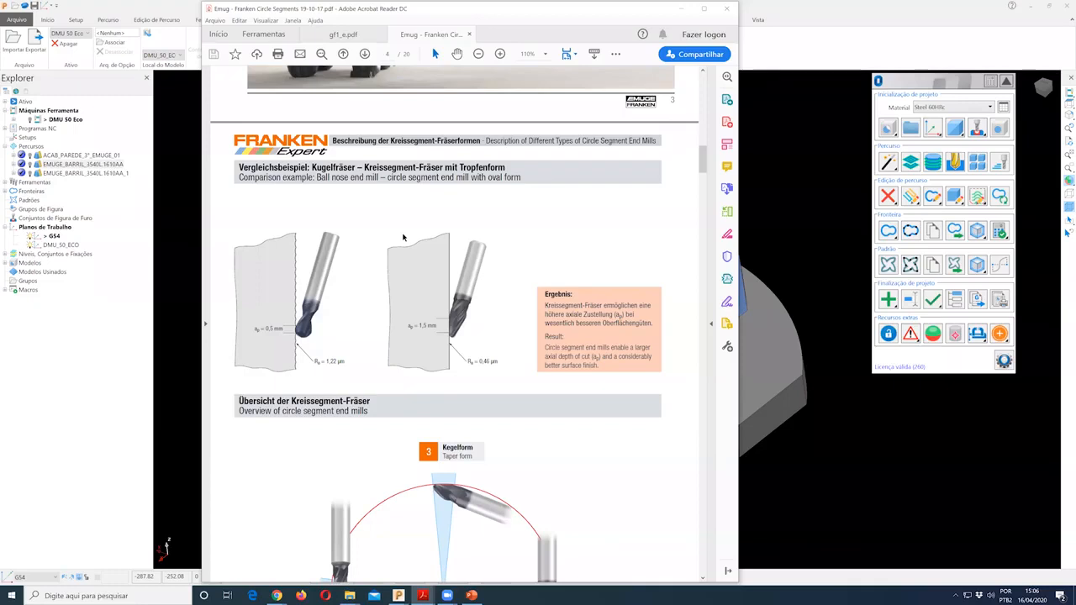
pyautogui.scroll(-2, 408, 336)
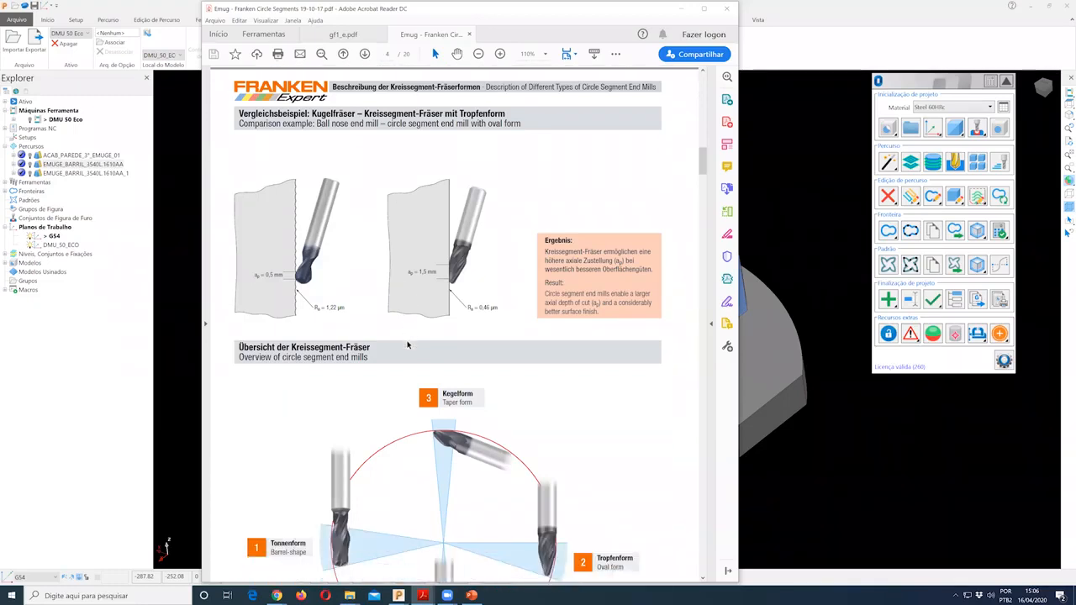
pyautogui.scroll(-1, 252, 219)
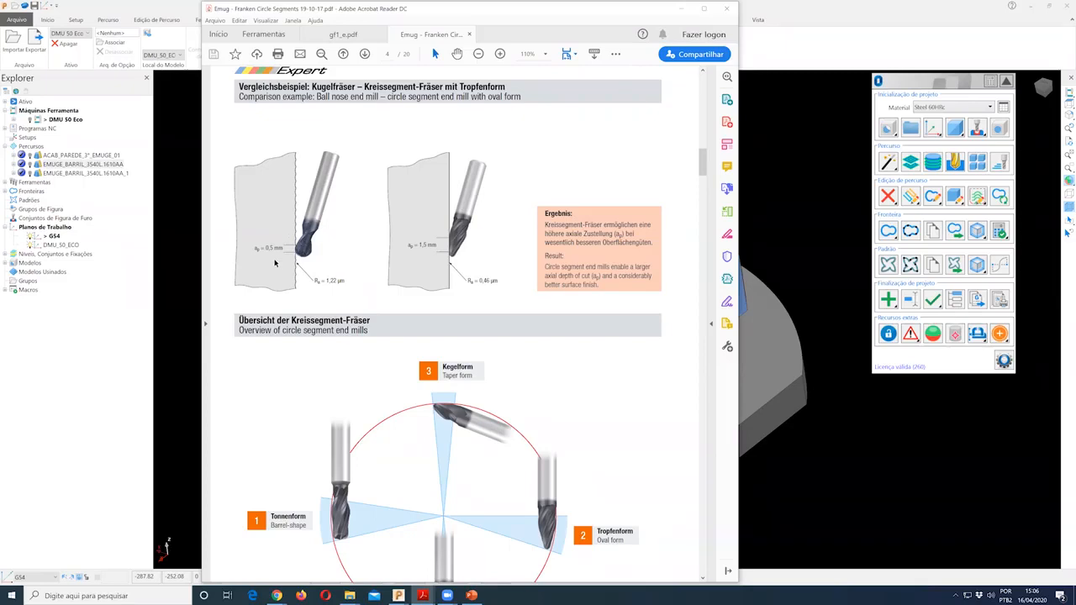
pyautogui.scroll(-1, 276, 261)
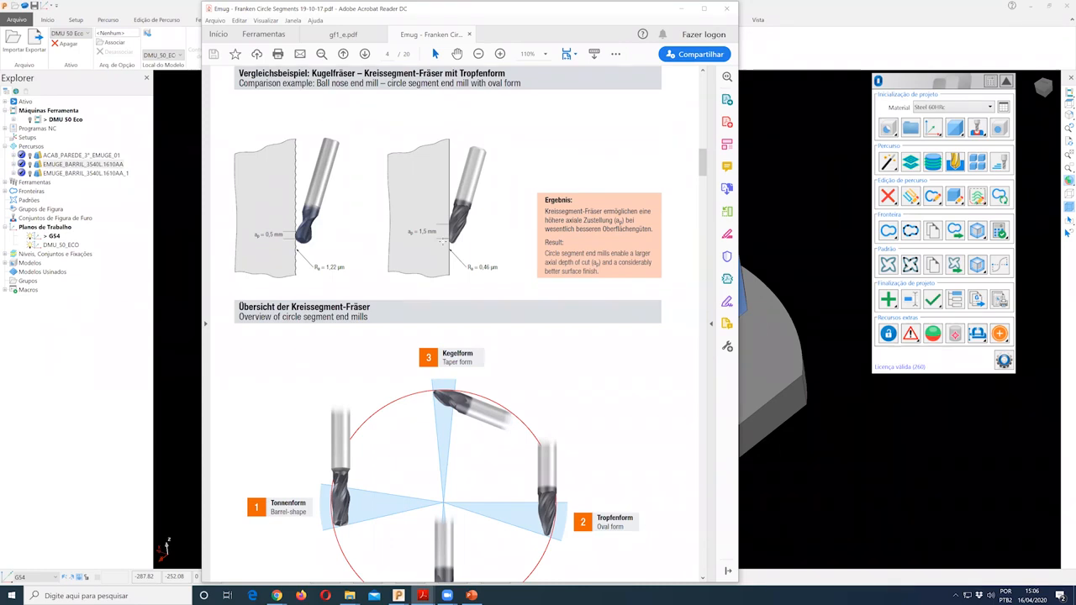
pyautogui.scroll(-1, 445, 236)
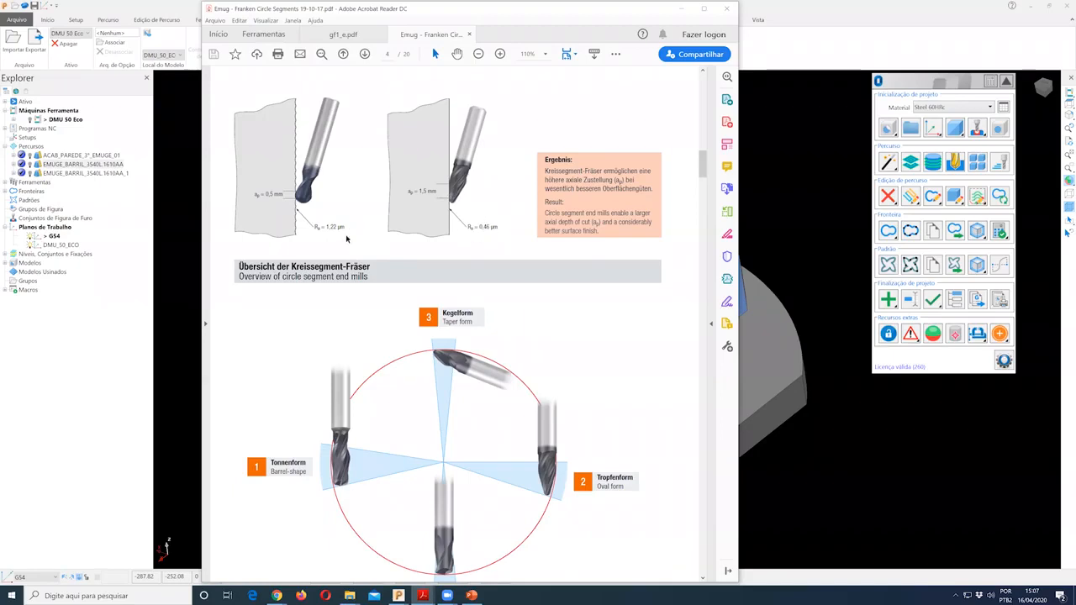
pyautogui.scroll(-4, 644, 190)
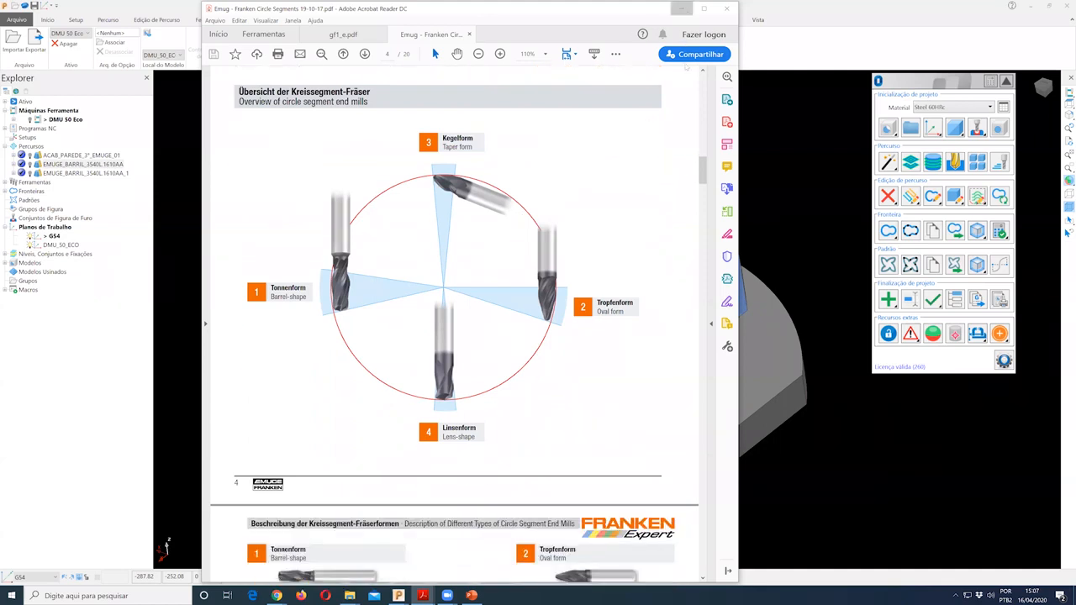
pyautogui.click(682, 7)
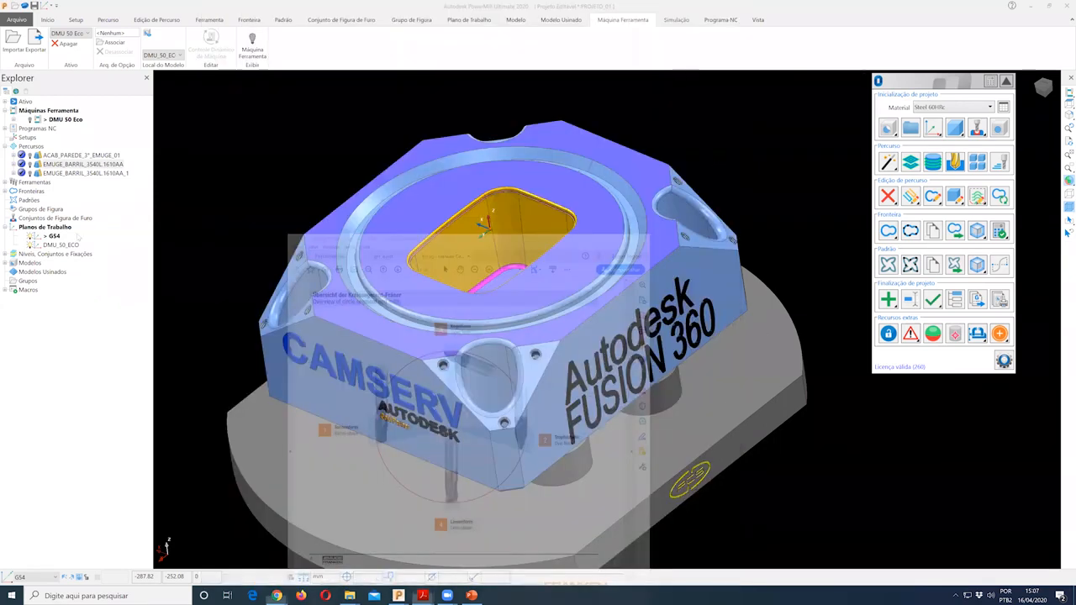
# Step: Display the DMU 50 Eco machine tool in the project and activate the toolpath EMUGE_BARRIL_3540L.1610AA_1
pyautogui.click(253, 42)
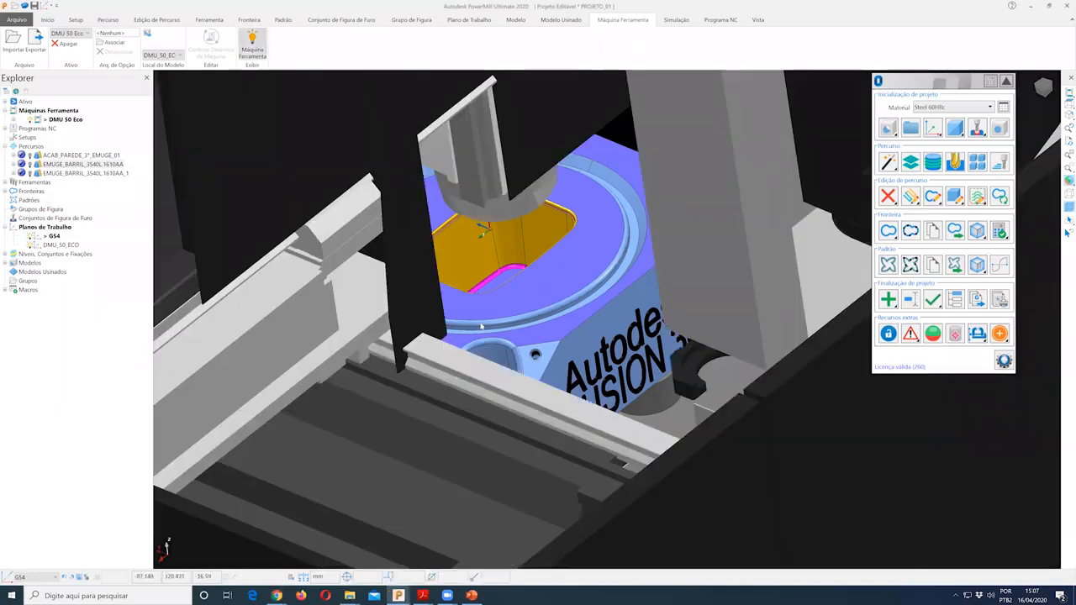
pyautogui.scroll(-3, 481, 326)
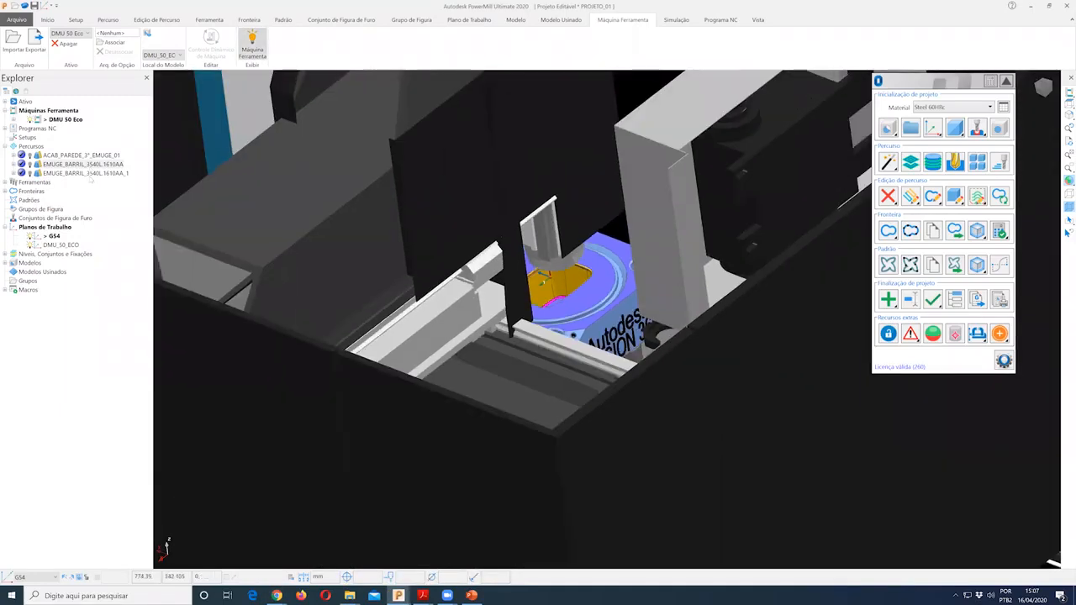
pyautogui.click(90, 173)
pyautogui.rightClick(92, 174)
pyautogui.press('Escape')
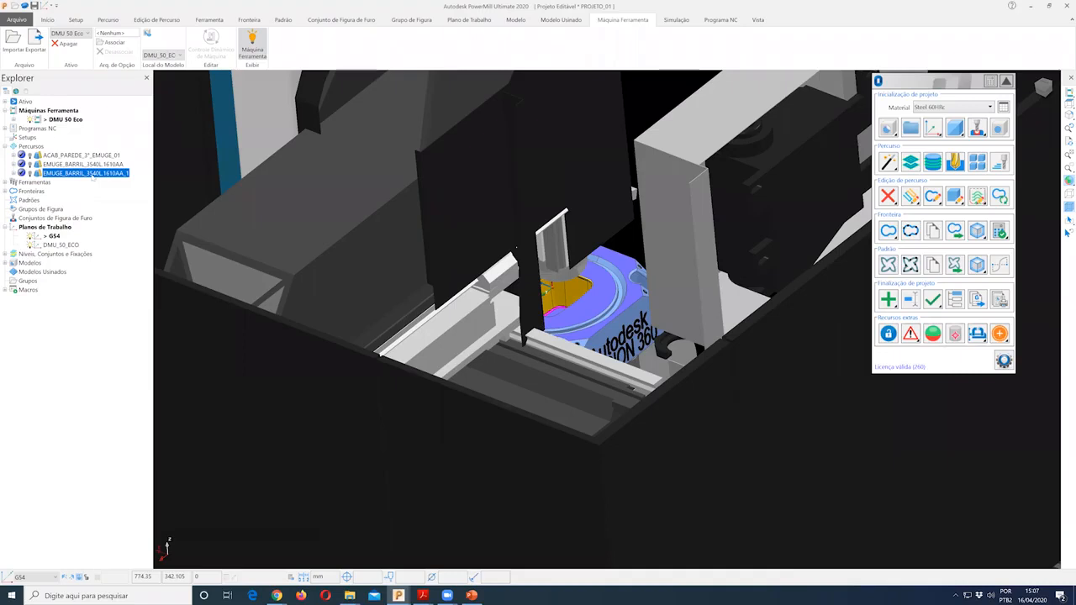
# Step: Play the machine simulation of the active barrel-tool toolpath with the pocket and the DMU 50 Eco table in close view
pyautogui.scroll(5, 574, 405)
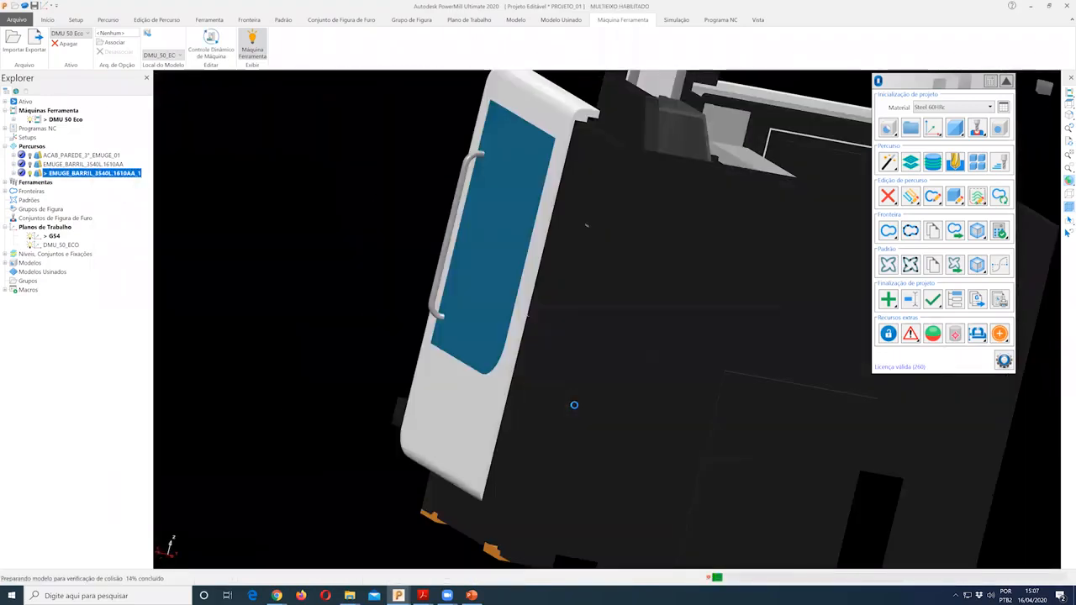
pyautogui.scroll(-6, 575, 405)
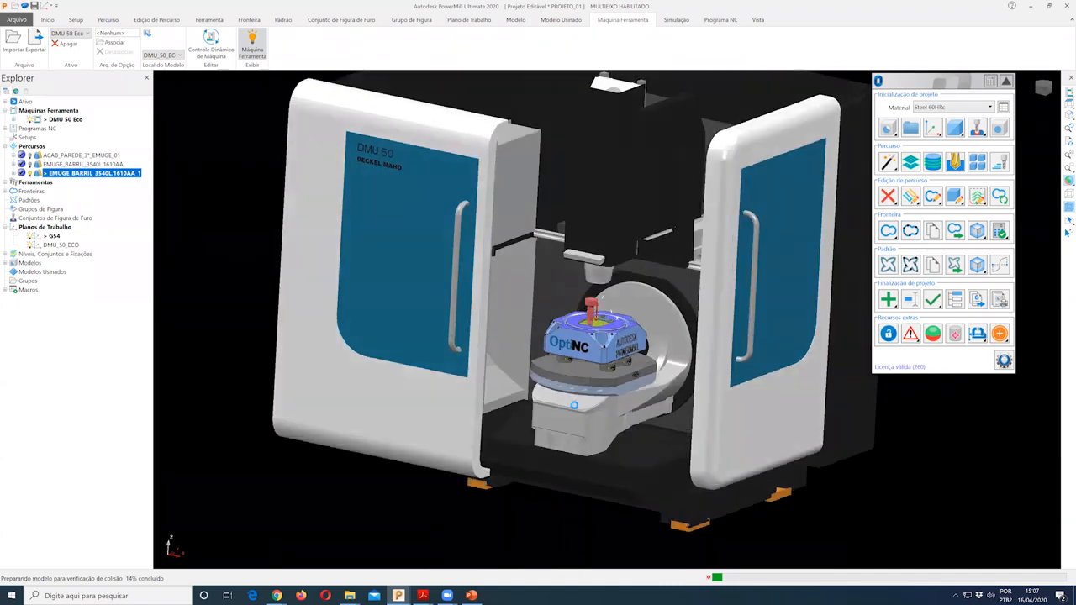
pyautogui.scroll(3, 574, 405)
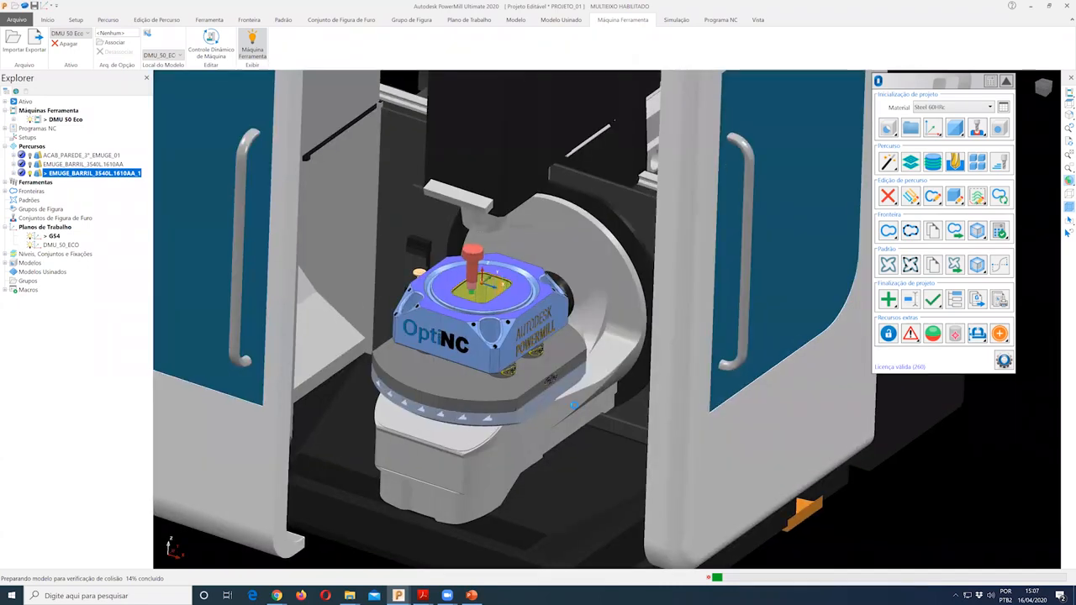
pyautogui.scroll(2, 575, 406)
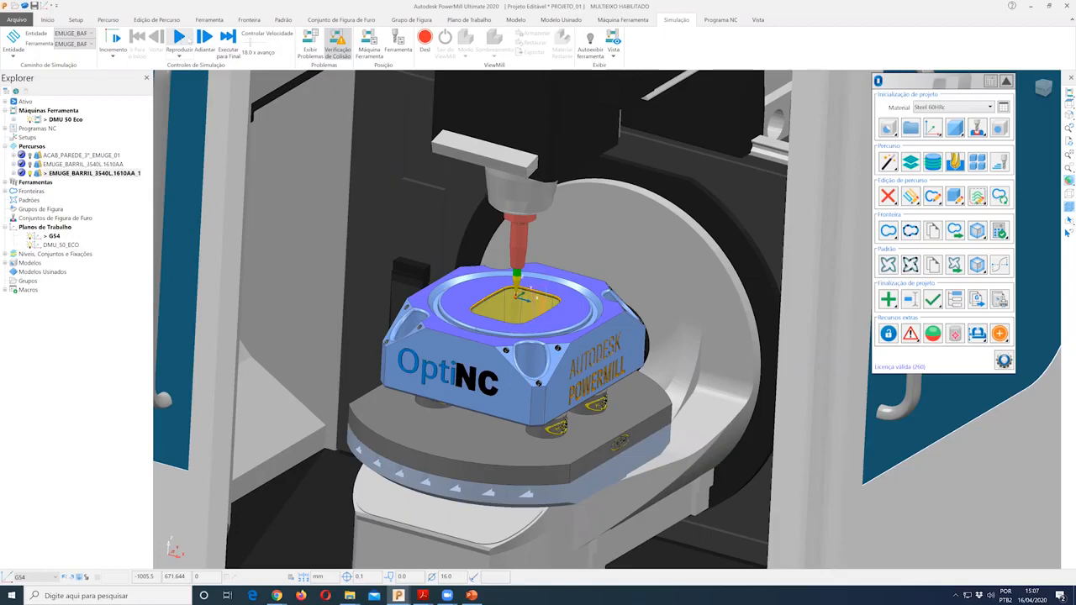
pyautogui.click(179, 38)
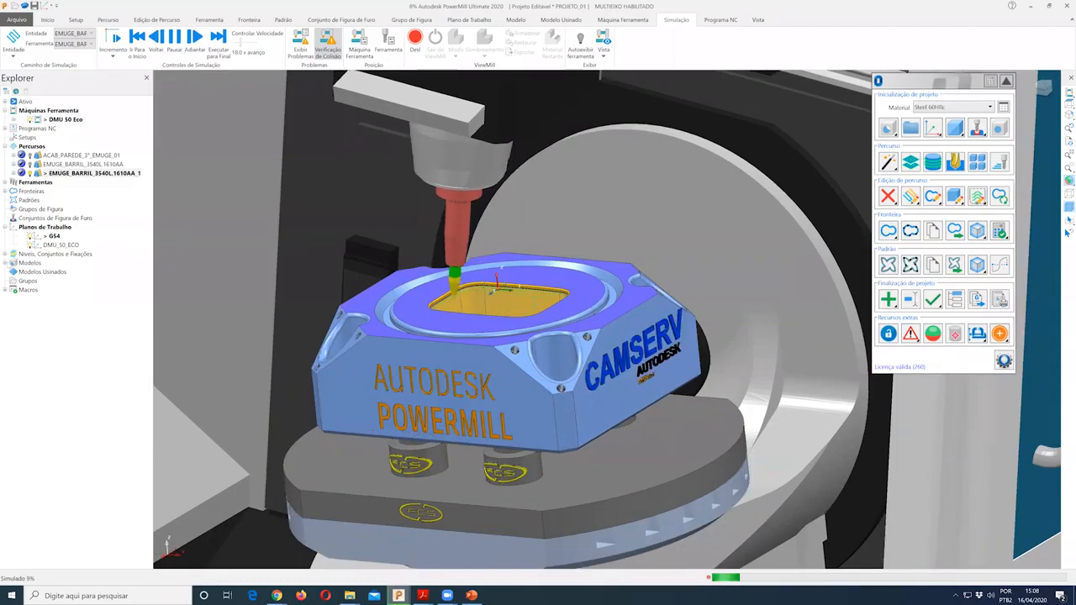
# Step: Set the translucency of the PROJETO_WEBINAR model to 50 percent
pyautogui.doubleClick(30, 263)
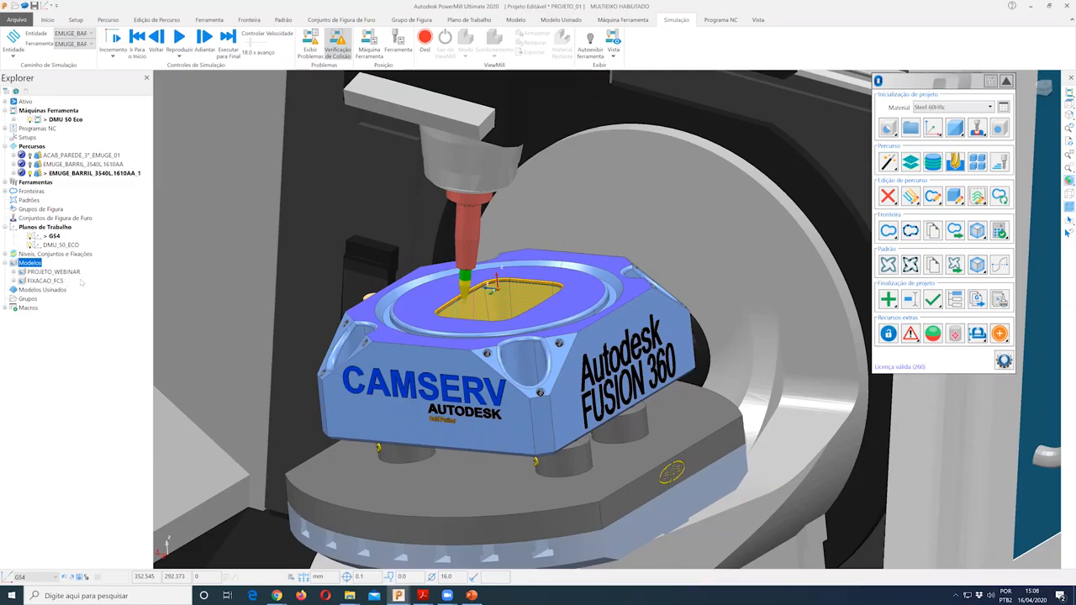
pyautogui.click(127, 391)
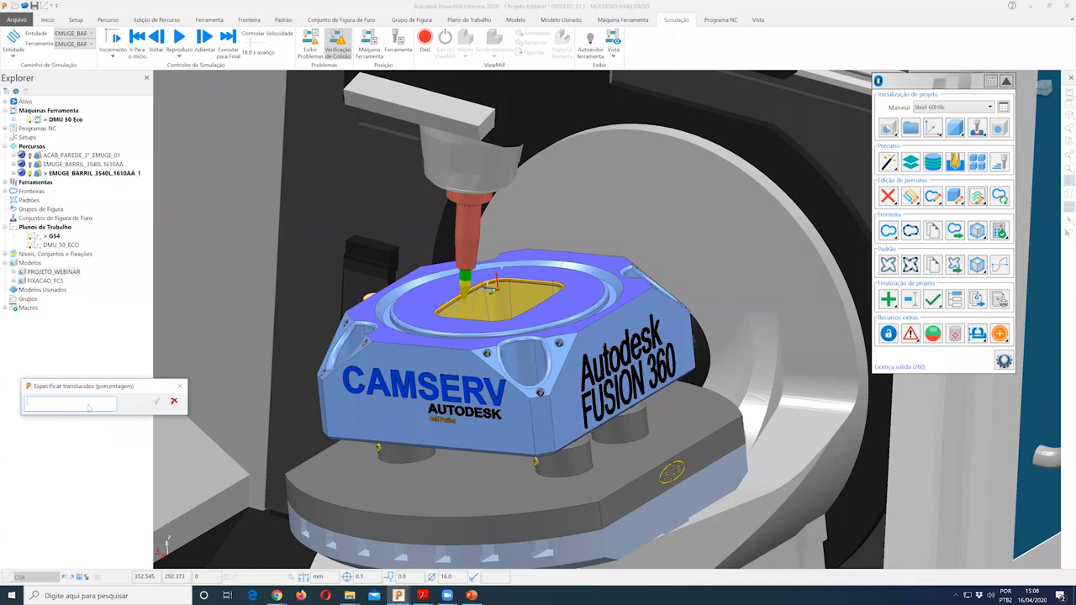
pyautogui.write('50')
pyautogui.press('Return')
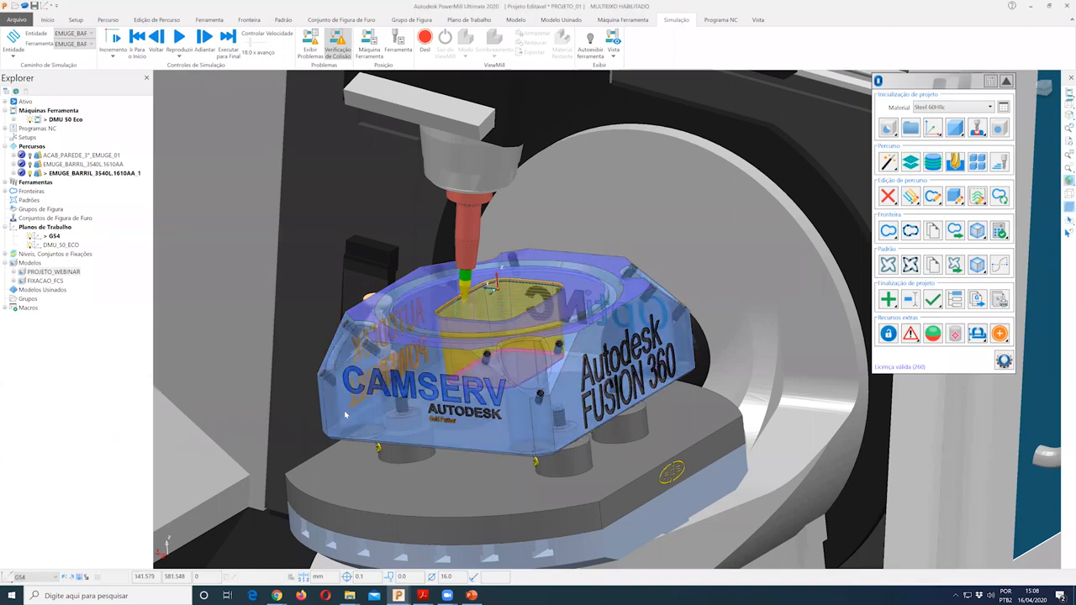
# Step: Play the machine simulation of the active barrel-tool toolpath through the translucent part, viewing the pocket closely, and pause it
pyautogui.moveTo(345, 414); pyautogui.dragTo(345, 415, button='middle')
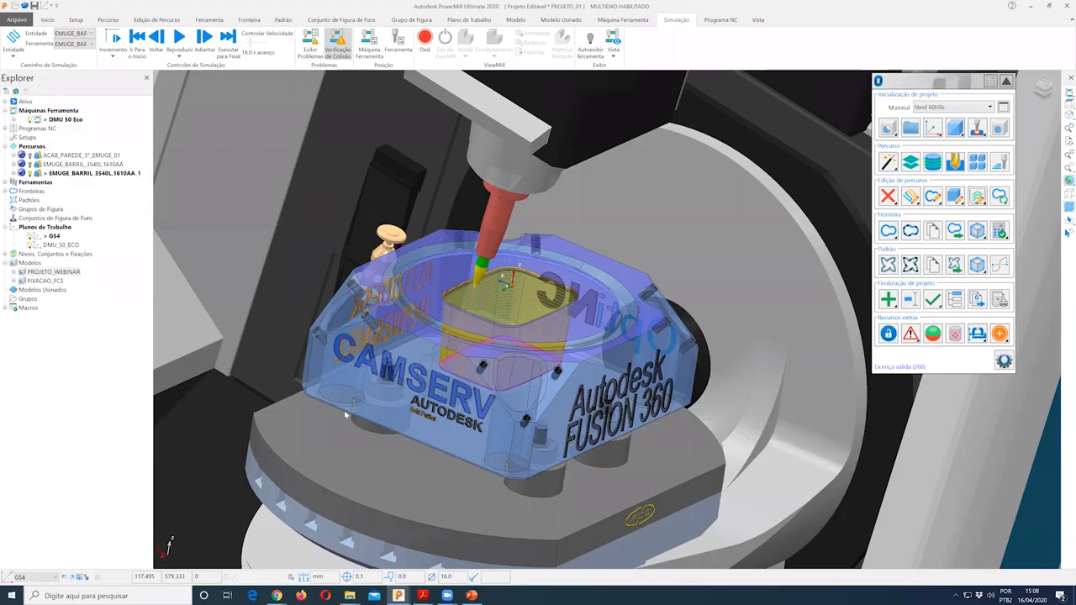
pyautogui.scroll(5, 620, 255)
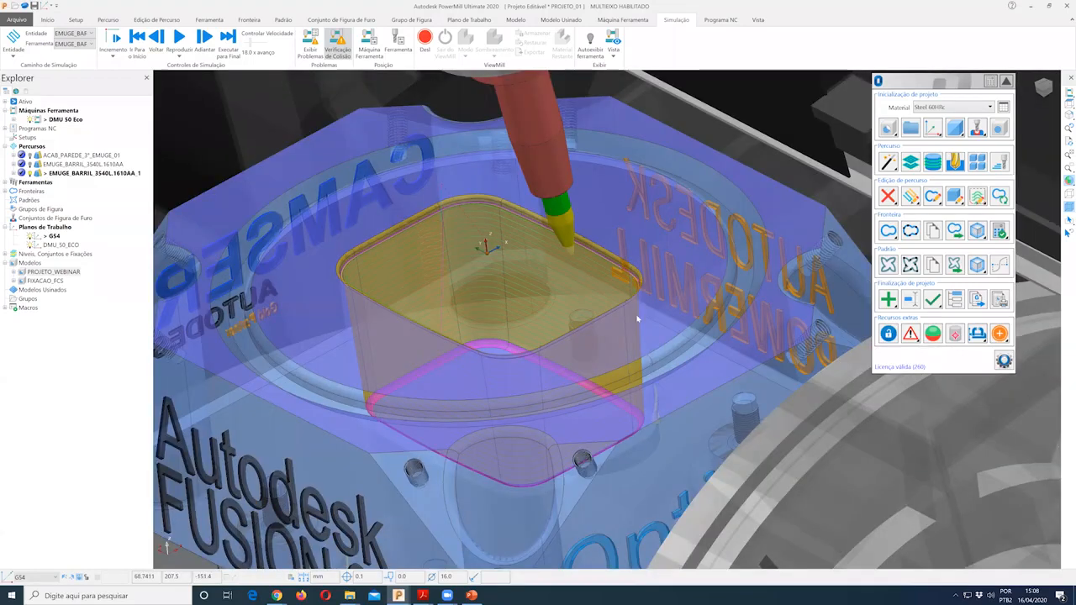
pyautogui.scroll(3, 458, 305)
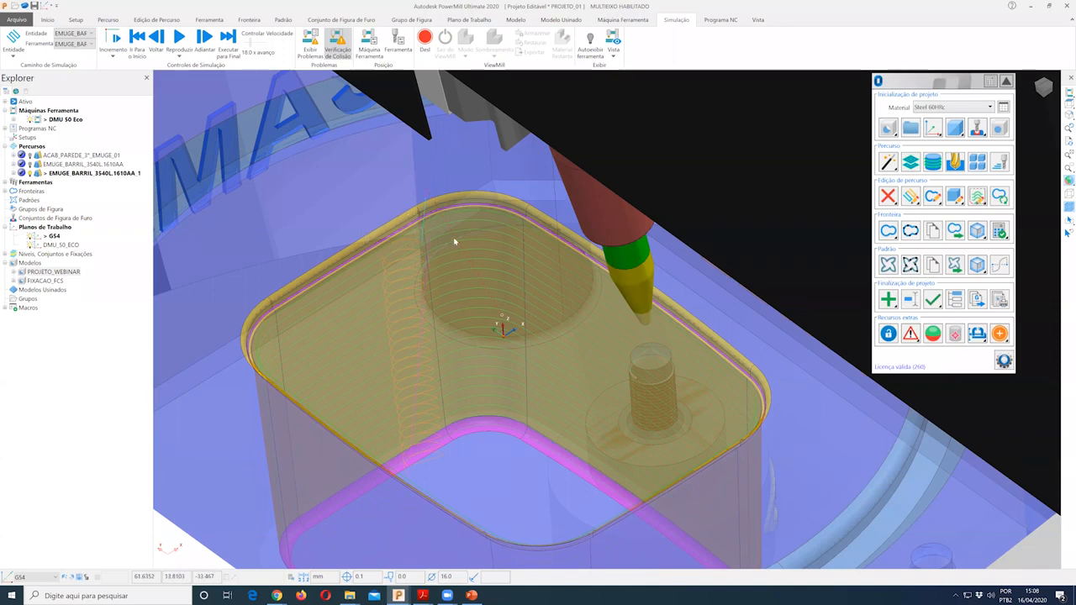
pyautogui.scroll(2, 681, 517)
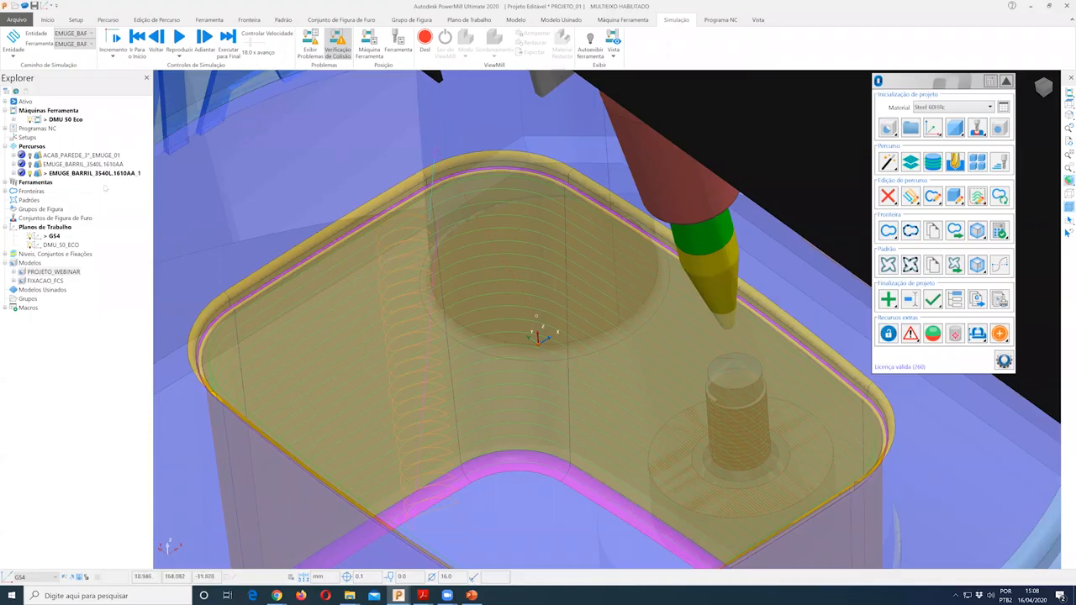
pyautogui.click(180, 37)
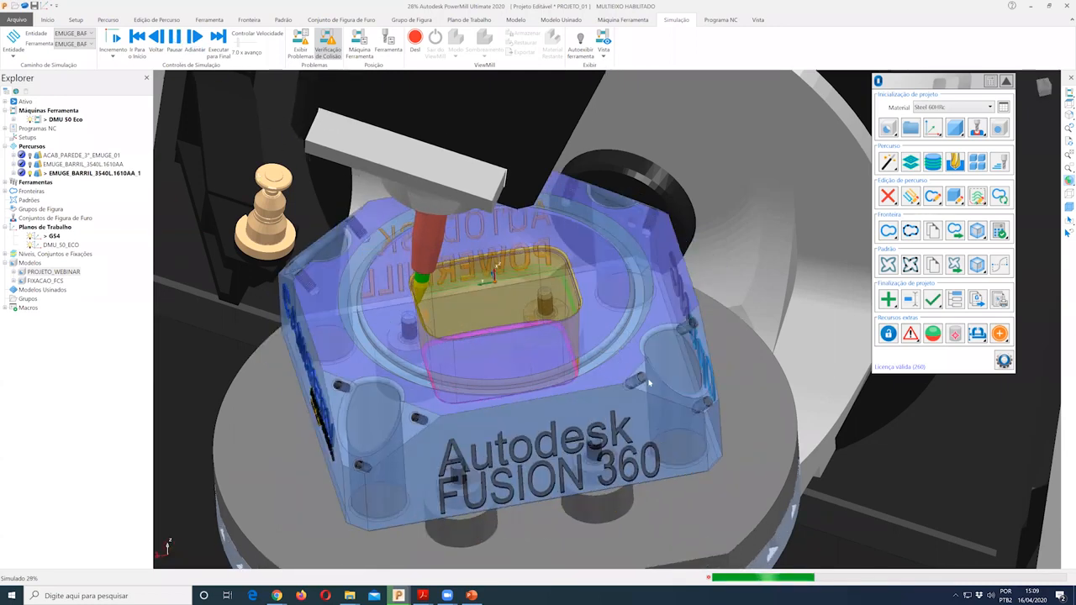
pyautogui.click(174, 39)
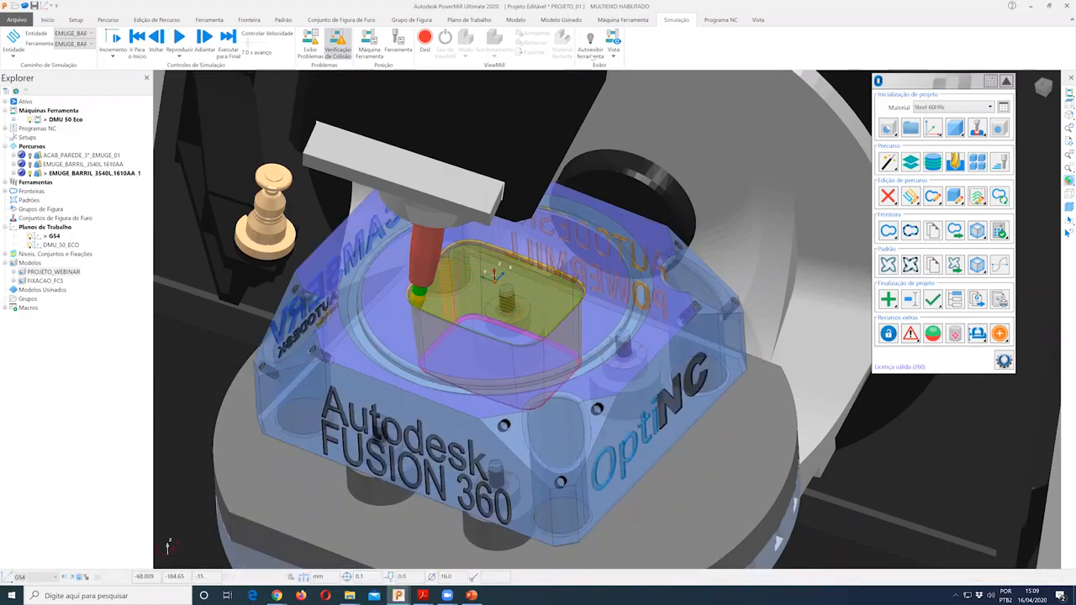
# Step: Hide the DMU 50 Eco machine and open the settings of the toolpath EMUGE_BARRIL_3540L.1610AA_1
pyautogui.click(622, 19)
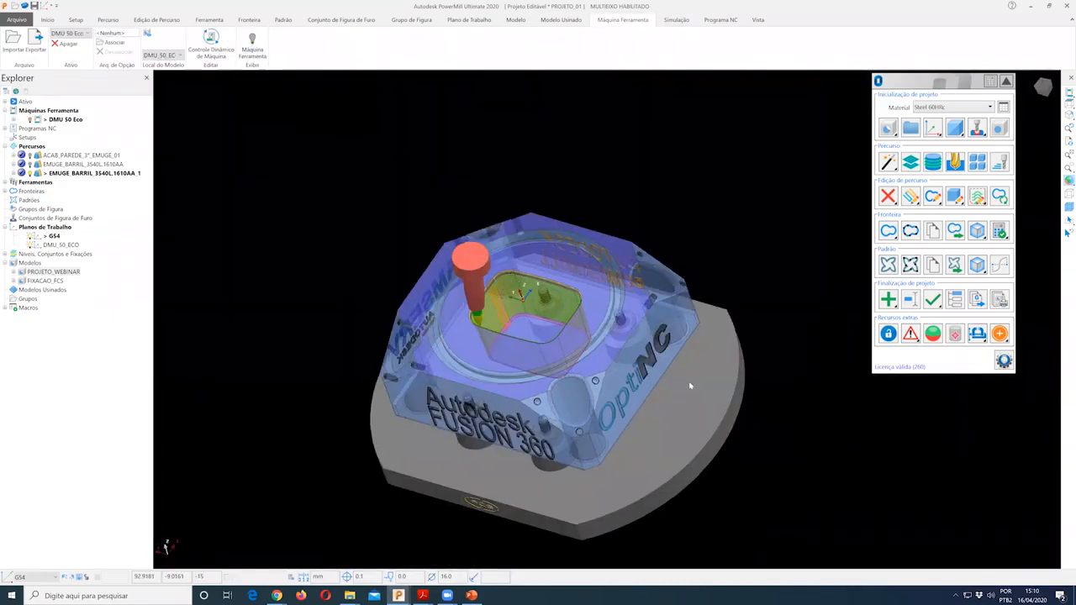
pyautogui.moveTo(639, 399); pyautogui.dragTo(657, 259, button='middle')
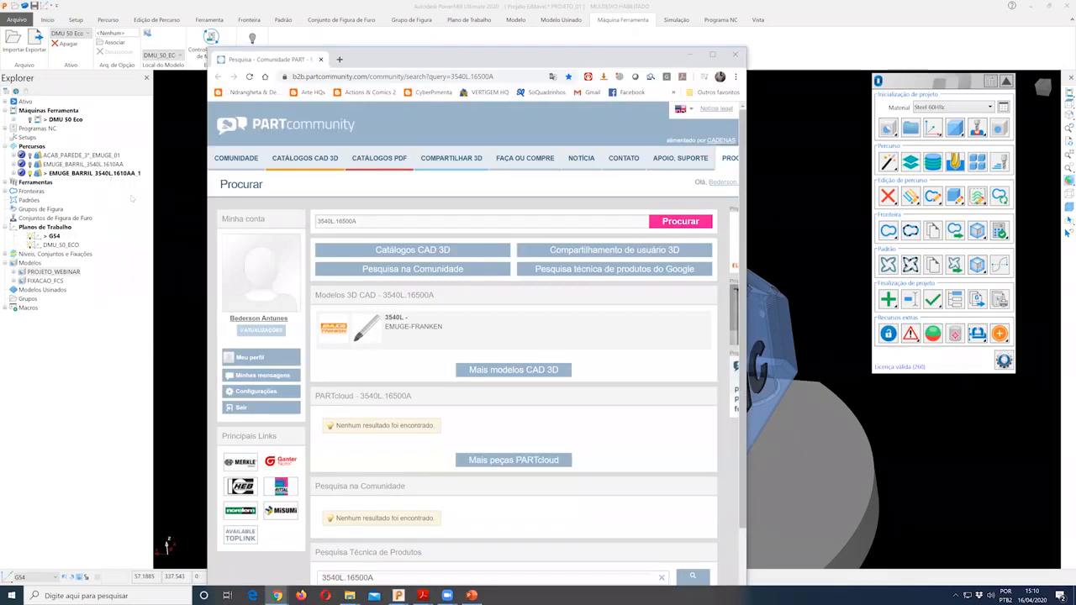
pyautogui.rightClick(108, 174)
pyautogui.click(134, 224)
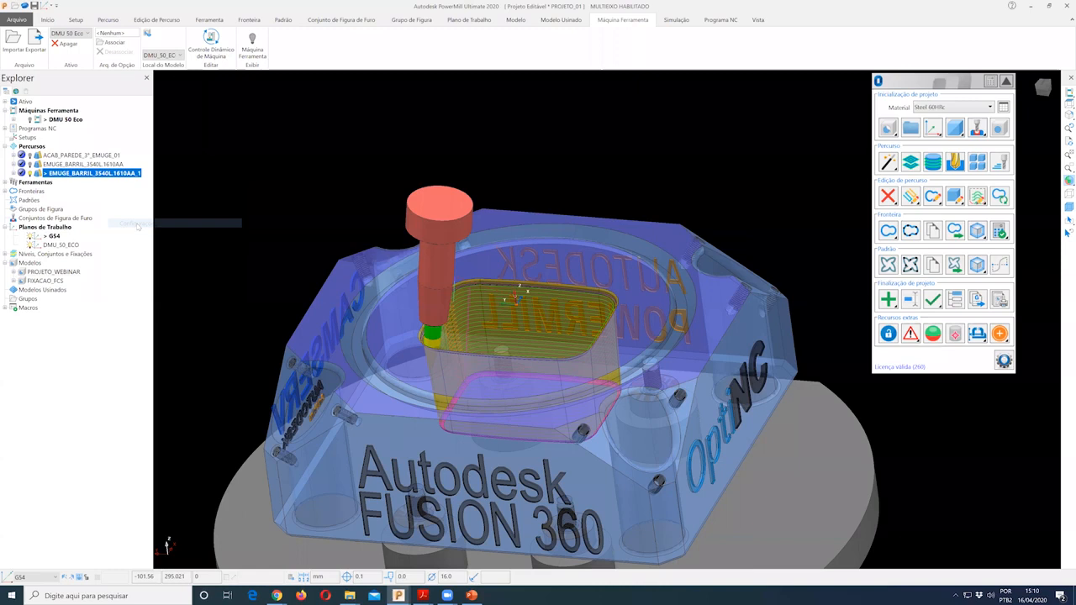
pyautogui.moveTo(607, 407); pyautogui.dragTo(491, 301, button='middle')
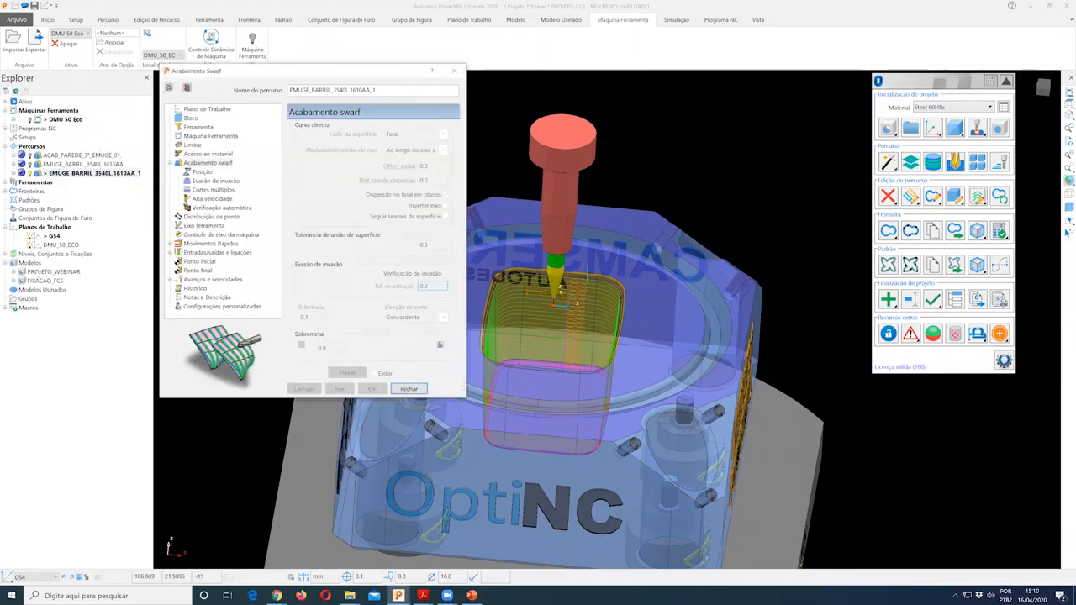
# Step: Set the translucency of the PROJETO_WEBINAR model to 100 percent
pyautogui.rightClick(52, 272)
pyautogui.click(72, 396)
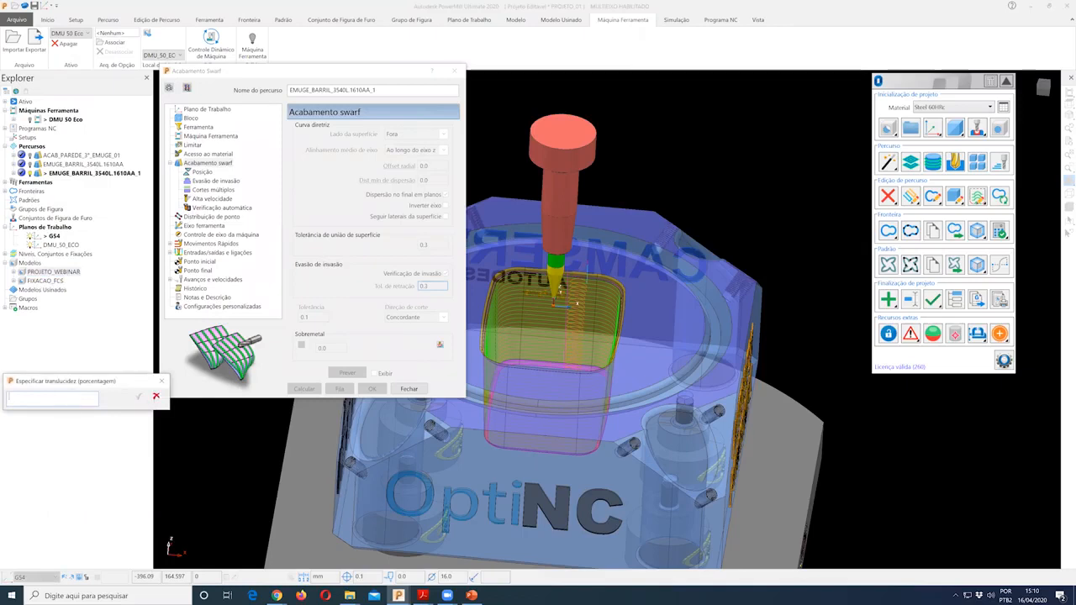
pyautogui.write('100')
pyautogui.press('Return')
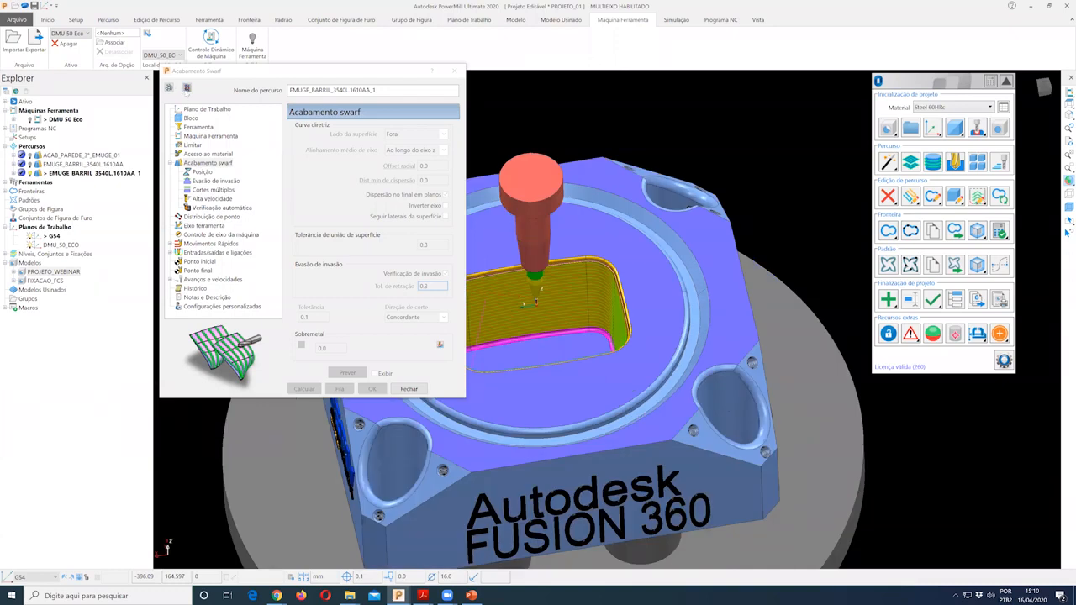
# Step: Create an editable copy of the swarf finishing toolpath and move its settings dialog clear of the pocket
pyautogui.click(187, 88)
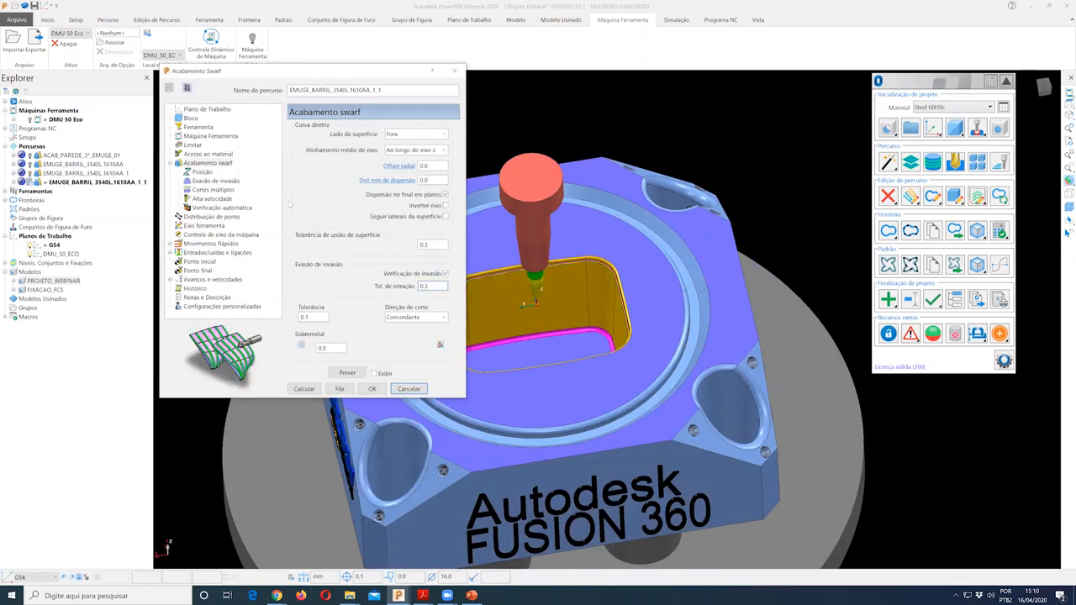
pyautogui.moveTo(593, 405); pyautogui.dragTo(618, 395, button='middle')
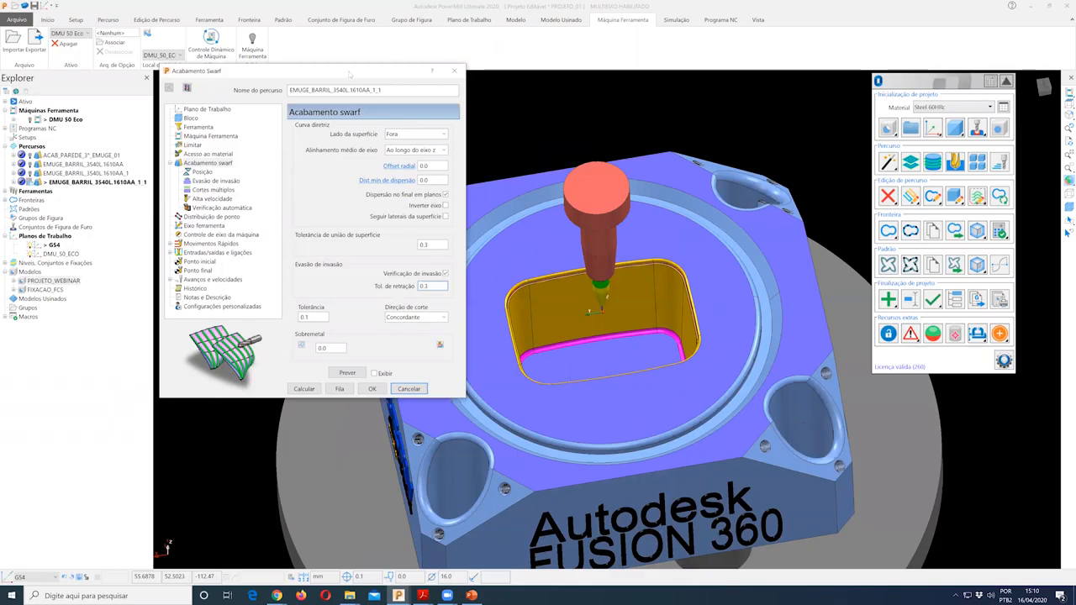
pyautogui.moveTo(278, 71); pyautogui.dragTo(242, 79)
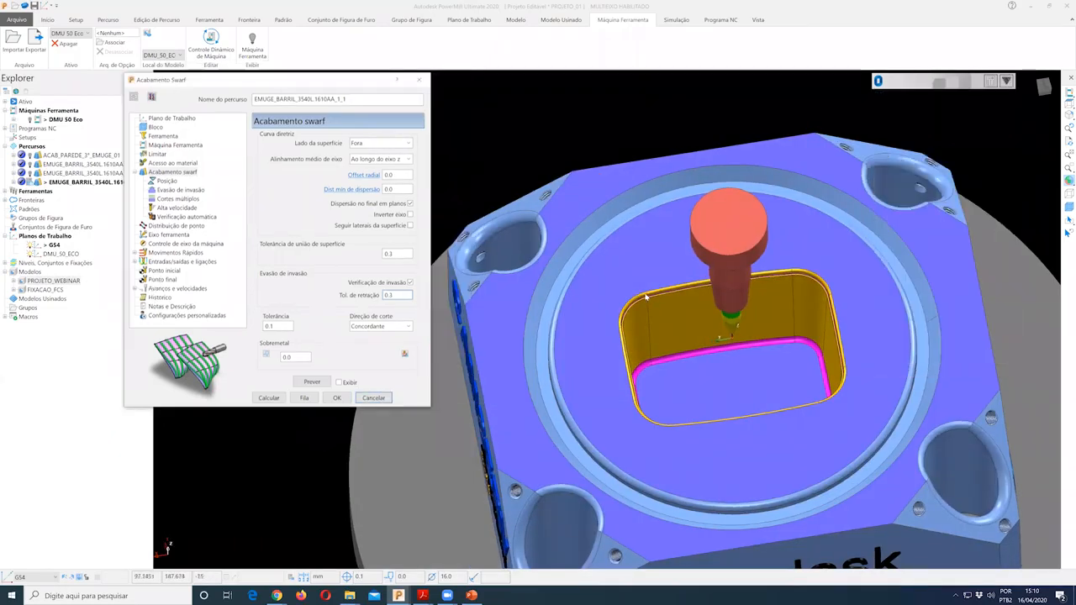
# Step: Select the inner wall surfaces of the central pocket and check the selection from several angles
pyautogui.scroll(3, 610, 318)
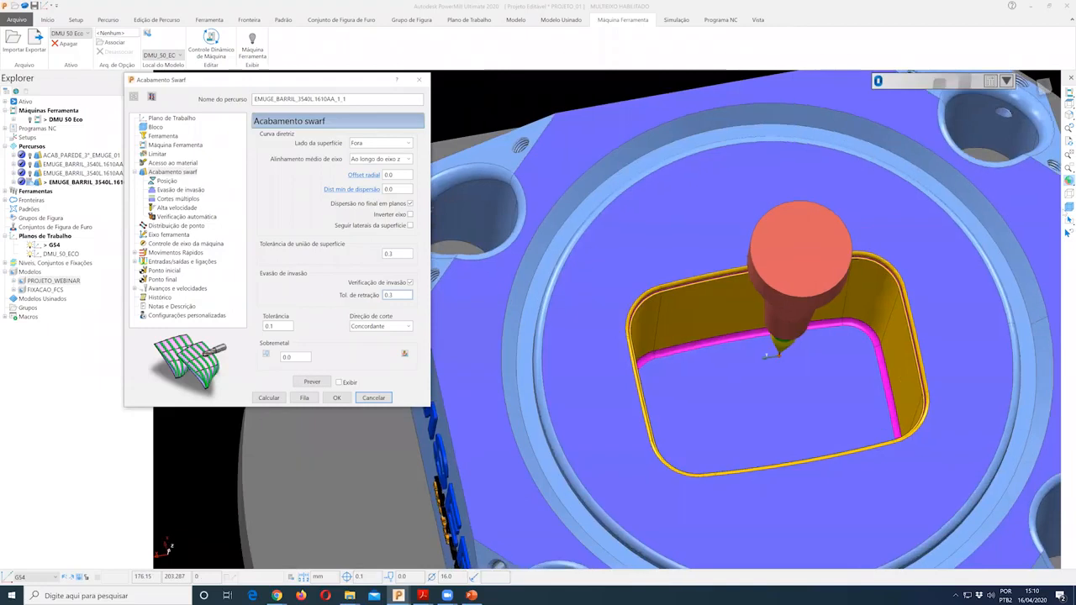
pyautogui.moveTo(611, 384); pyautogui.dragTo(726, 374, button='middle')
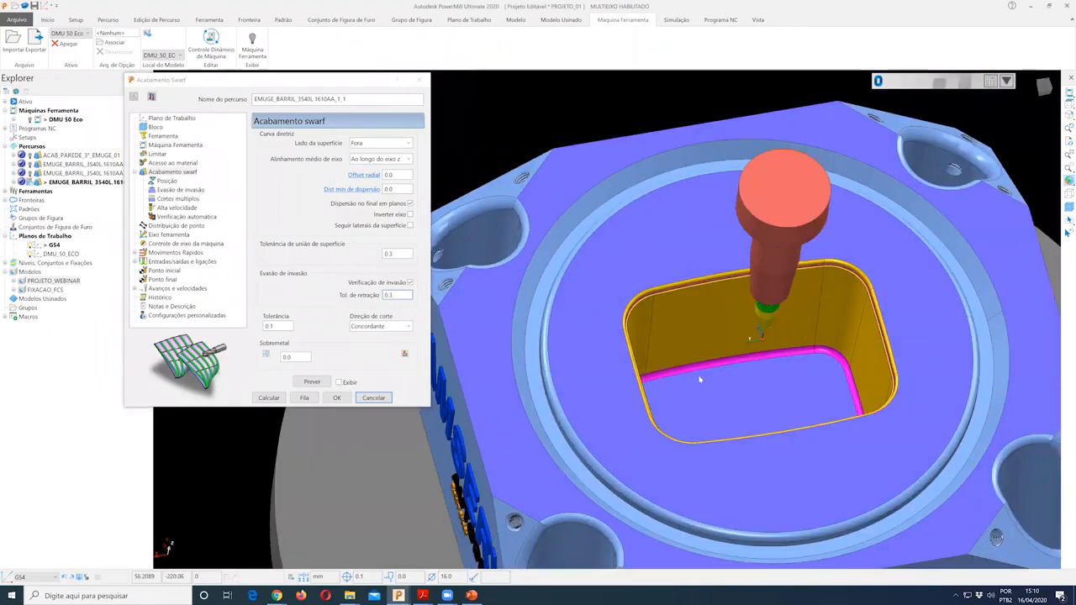
pyautogui.scroll(3, 684, 310)
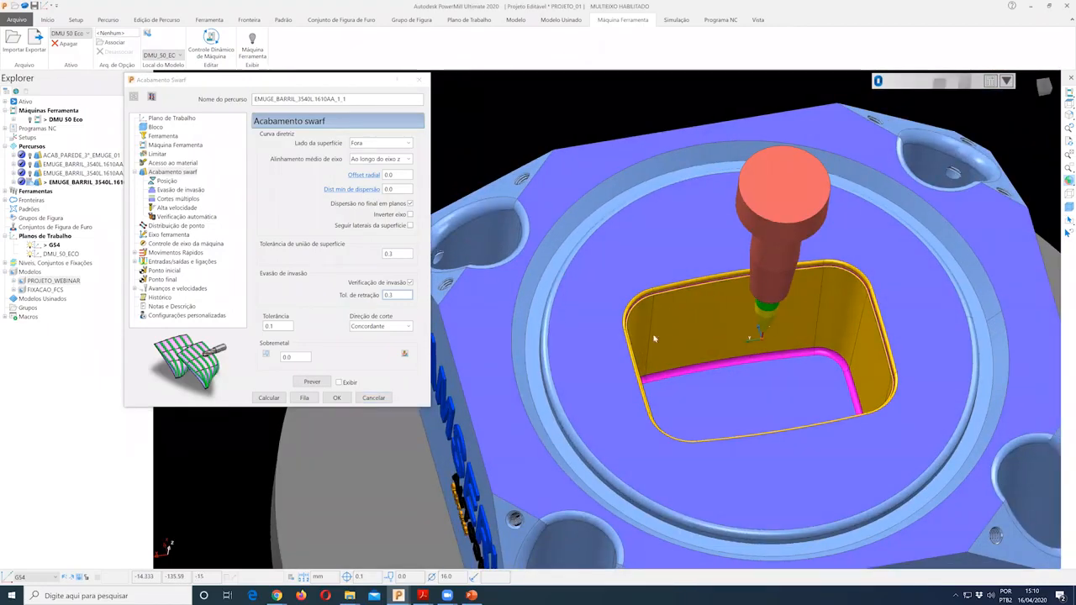
pyautogui.moveTo(684, 310); pyautogui.dragTo(768, 324, button='middle')
pyautogui.moveTo(889, 227); pyautogui.dragTo(891, 269, button='middle')
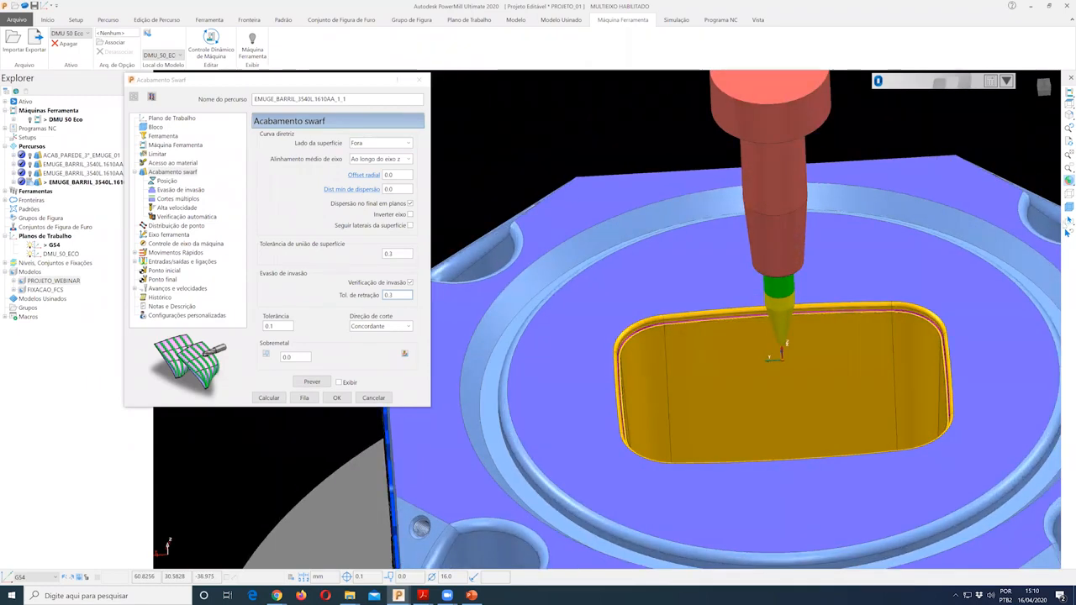
pyautogui.moveTo(1042, 225); pyautogui.dragTo(672, 384, button='middle')
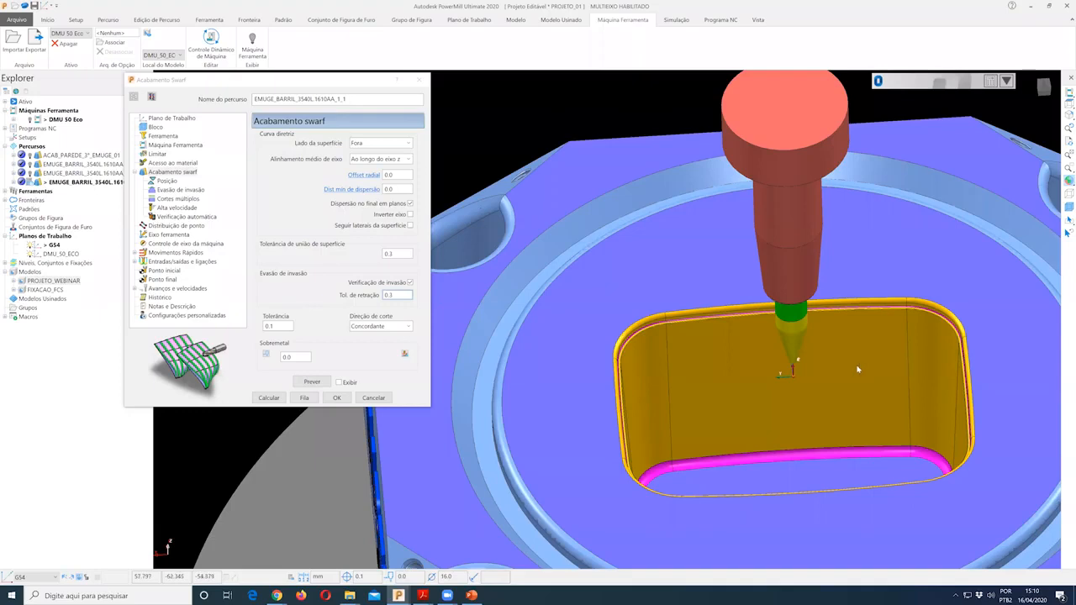
pyautogui.click(653, 375)
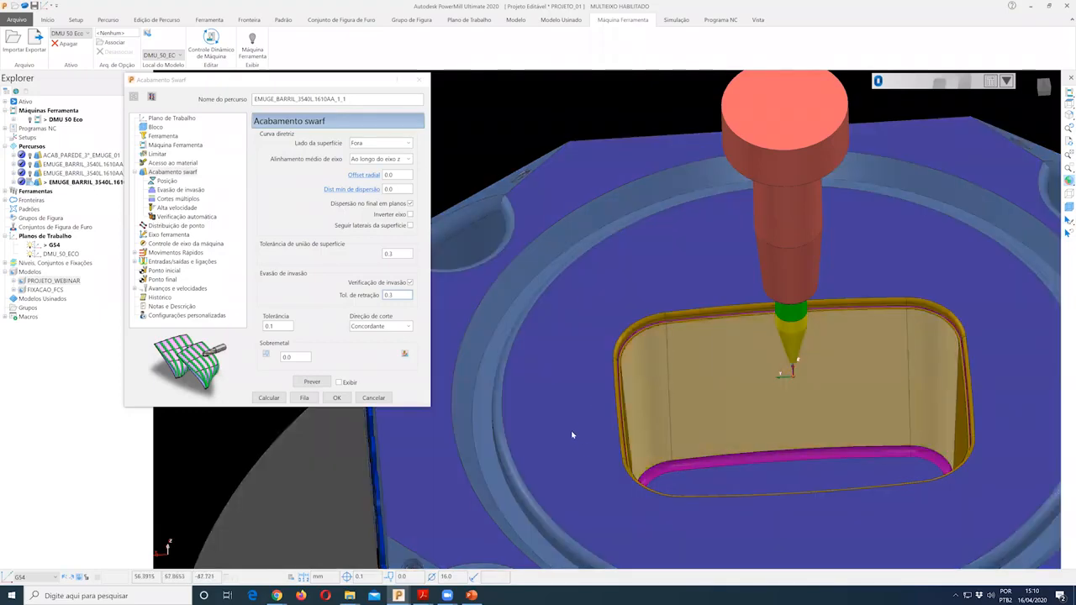
pyautogui.moveTo(617, 462); pyautogui.dragTo(600, 436, button='middle')
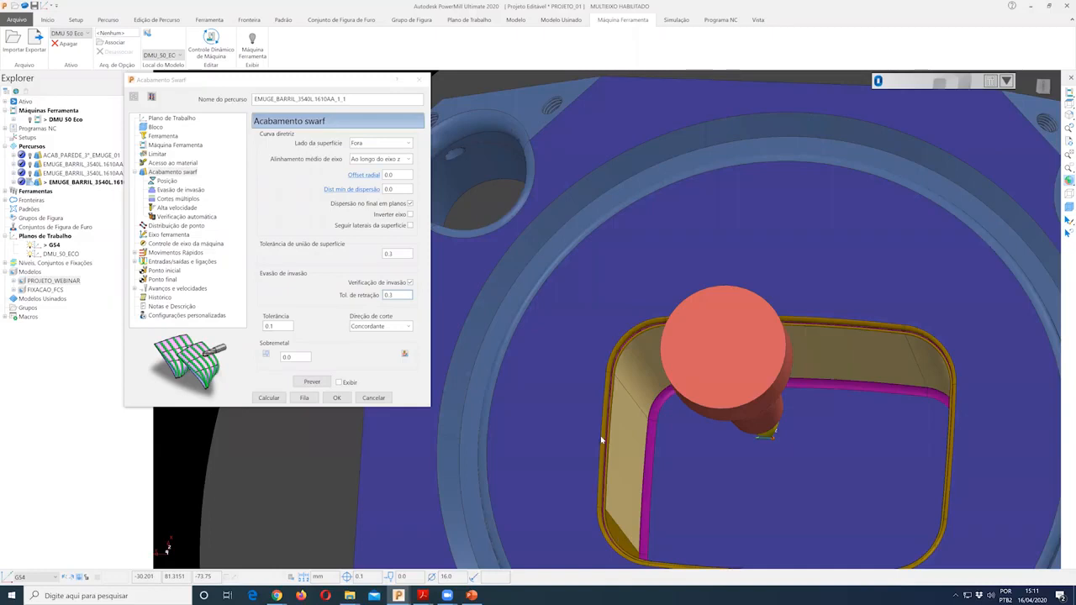
pyautogui.moveTo(788, 315); pyautogui.dragTo(841, 364, button='middle')
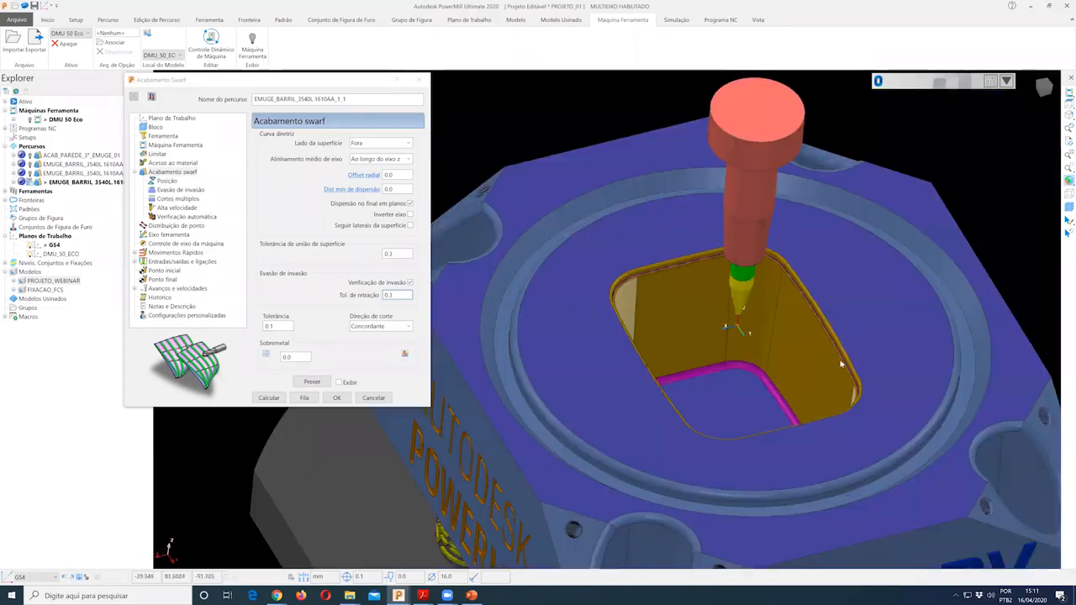
pyautogui.moveTo(796, 335); pyautogui.dragTo(648, 315, button='middle')
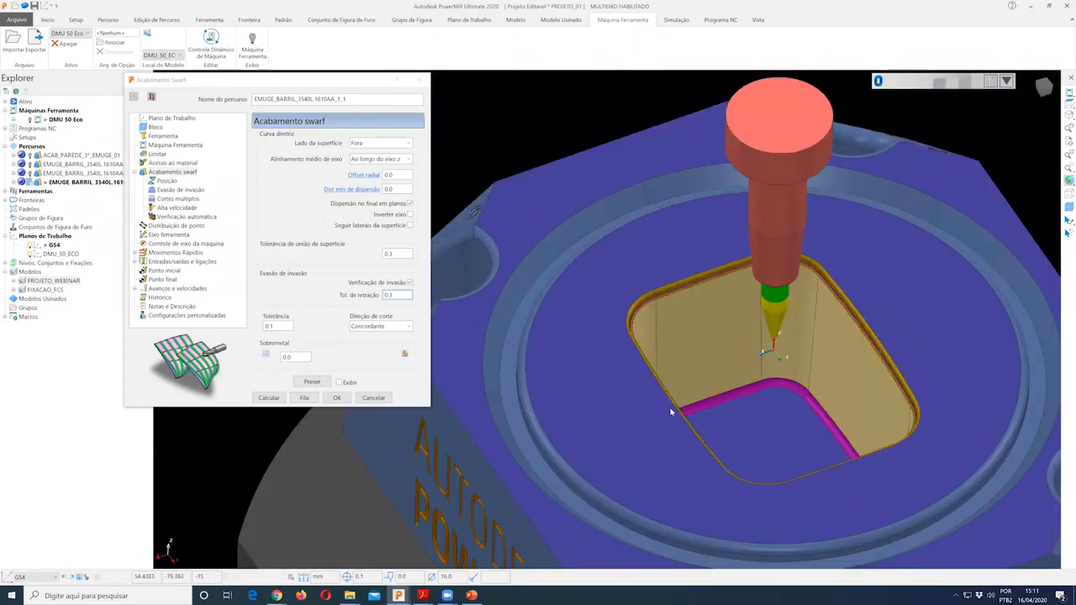
pyautogui.scroll(-2, 671, 412)
pyautogui.moveTo(670, 412); pyautogui.dragTo(732, 353, button='middle')
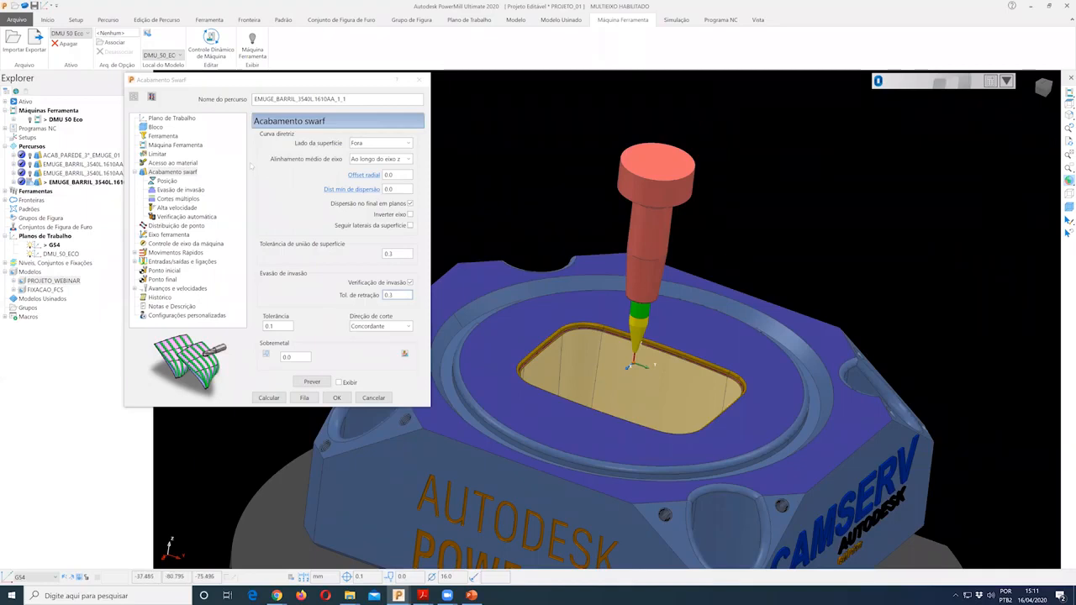
# Step: Display the multiple cuts settings of the swarf toolpath and highlight the maximum vertical stepdown
pyautogui.click(177, 201)
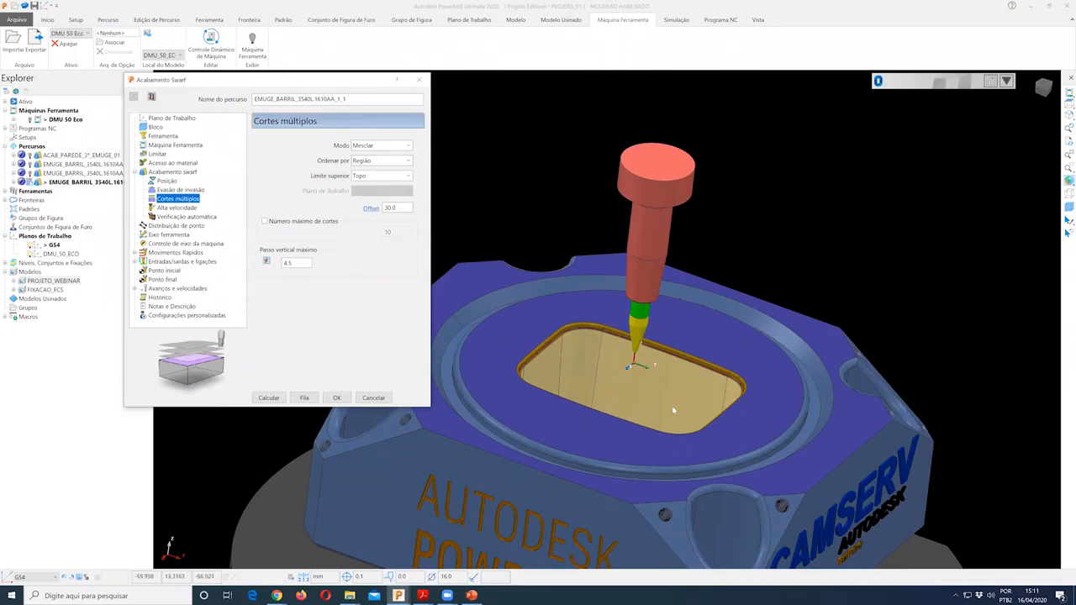
pyautogui.moveTo(584, 280)
pyautogui.mouseDown(button='middle')
pyautogui.moveTo(564, 284)
pyautogui.moveTo(572, 291)
pyautogui.mouseUp(button='middle')
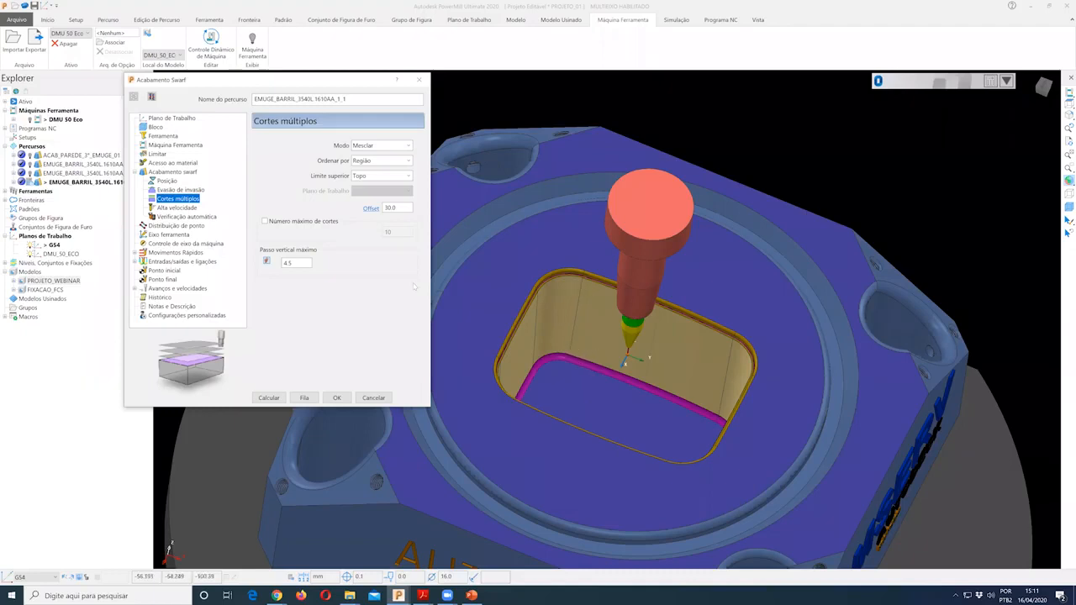
pyautogui.moveTo(306, 261); pyautogui.dragTo(264, 301)
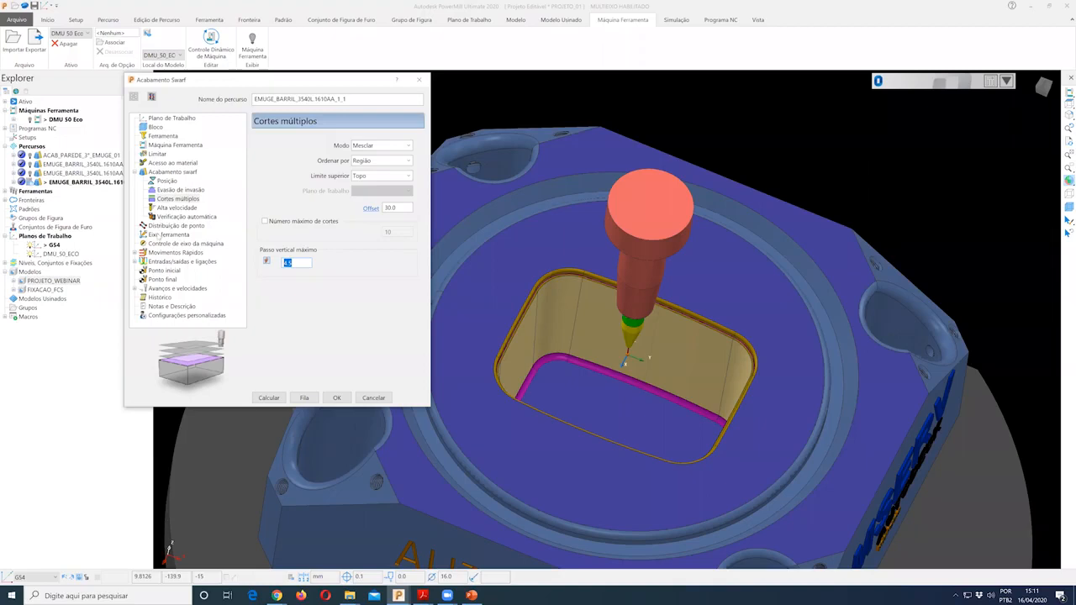
# Step: Review the available tool axis types for the swarf toolpath, keep Aprox/Inclinação, and highlight the lean angle
pyautogui.click(159, 234)
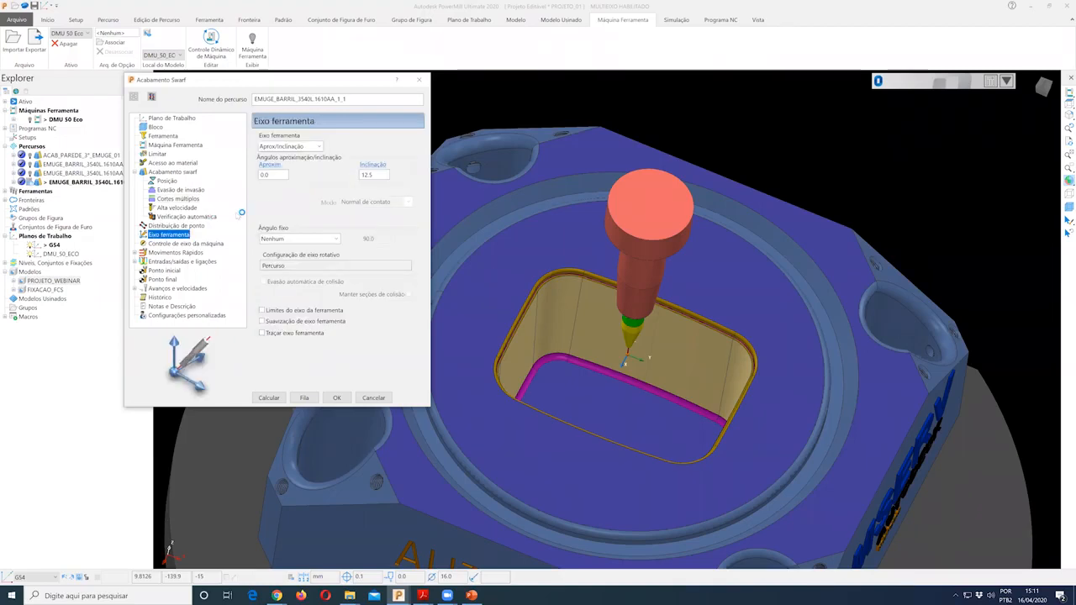
pyautogui.click(319, 146)
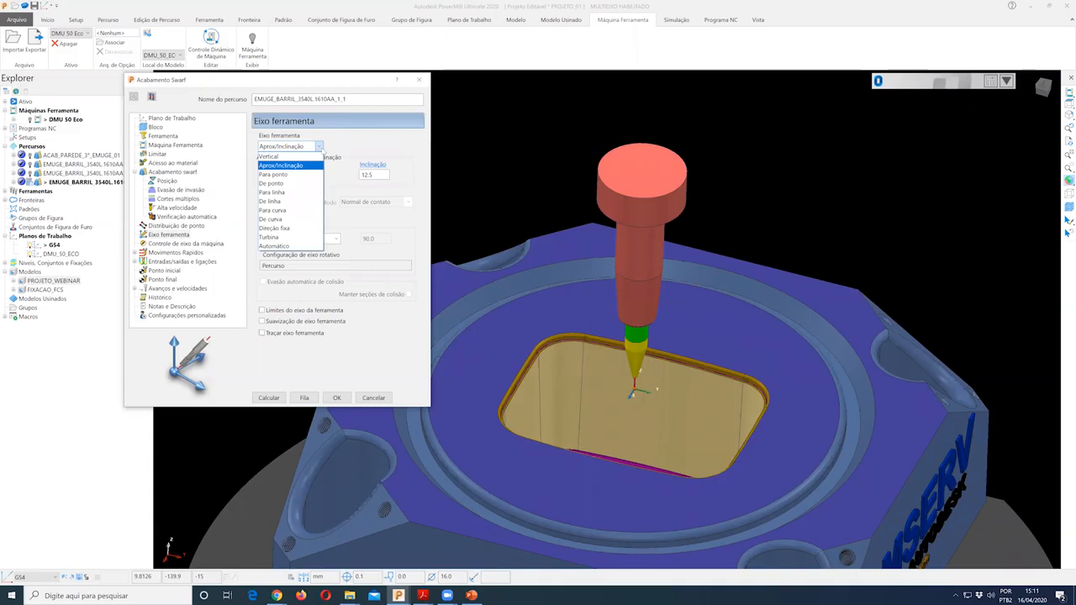
pyautogui.click(321, 149)
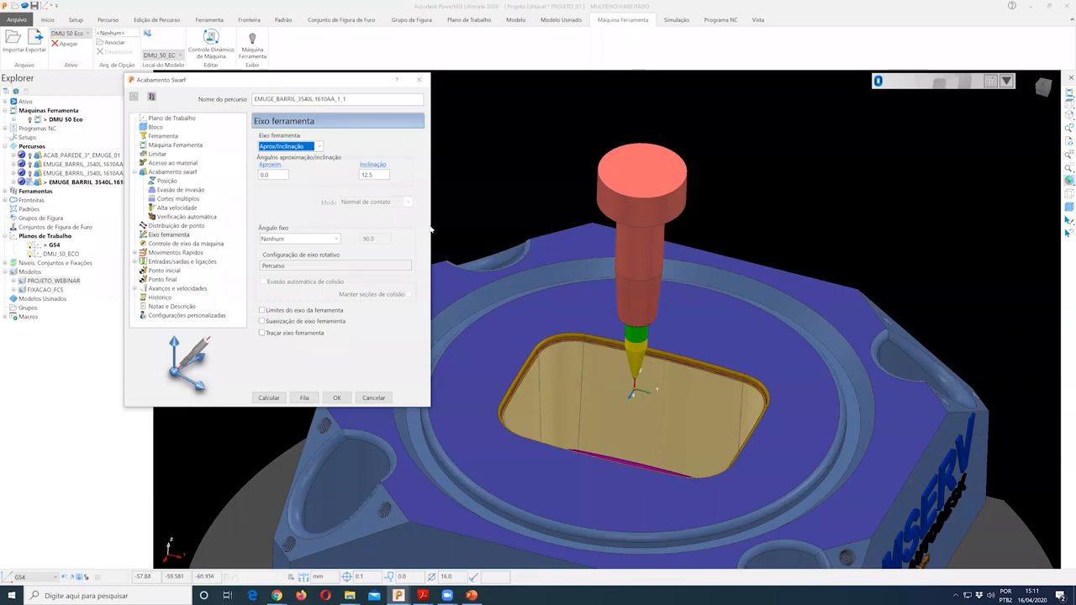
pyautogui.press('Tab')
pyautogui.press('Tab')
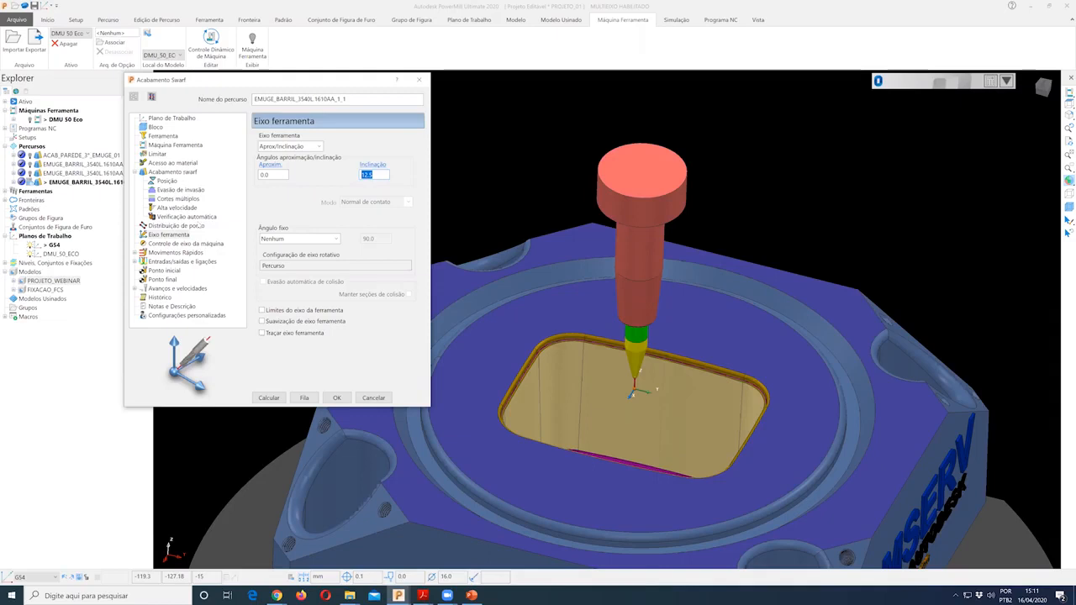
# Step: Calculate the copied swarf finishing toolpath and close its settings
pyautogui.click(269, 398)
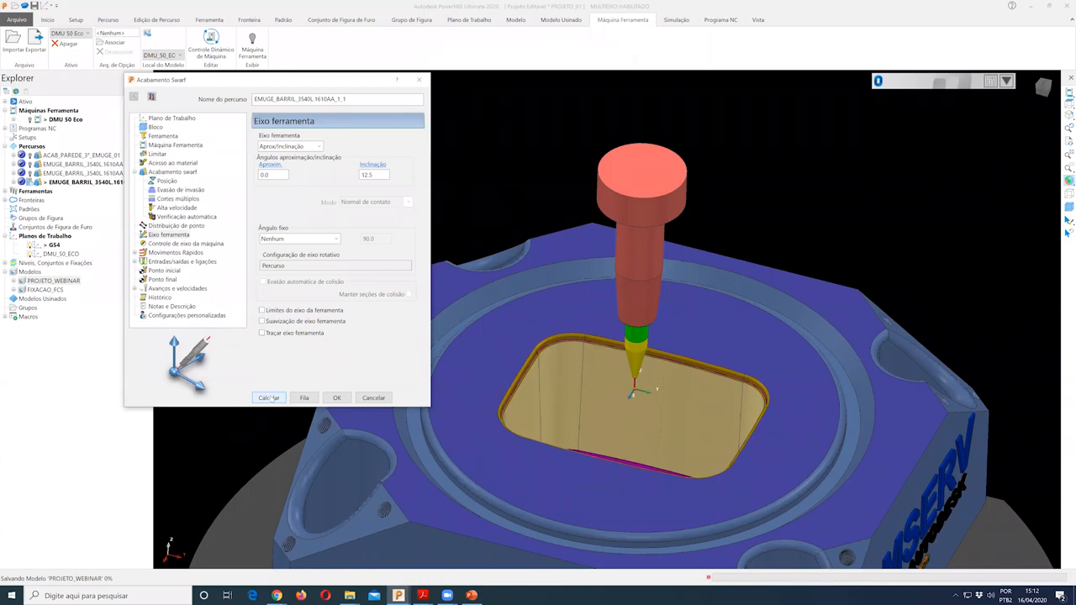
pyautogui.click(269, 398)
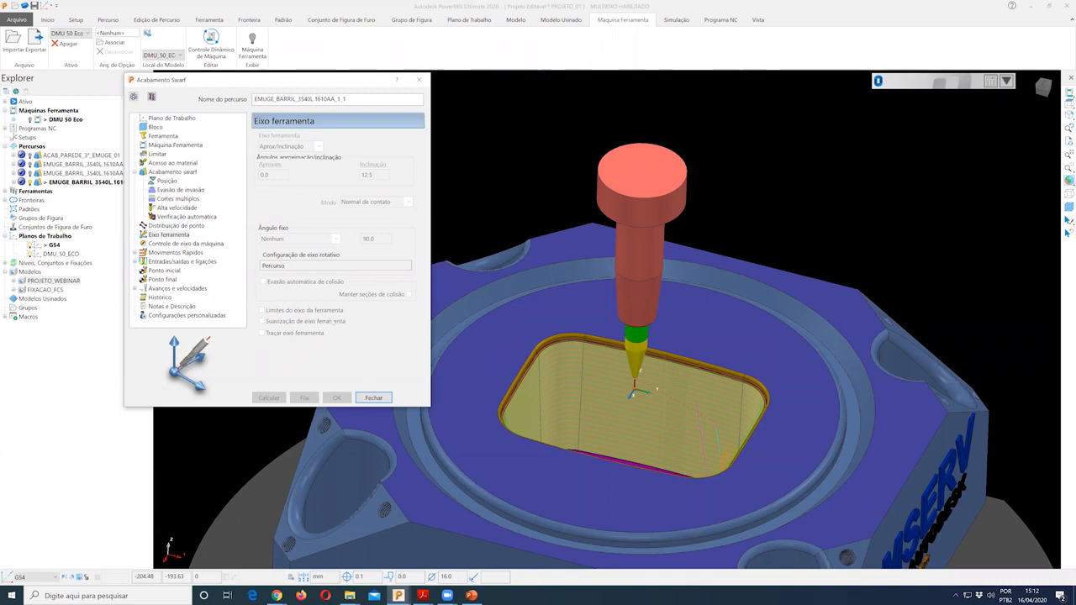
pyautogui.click(374, 398)
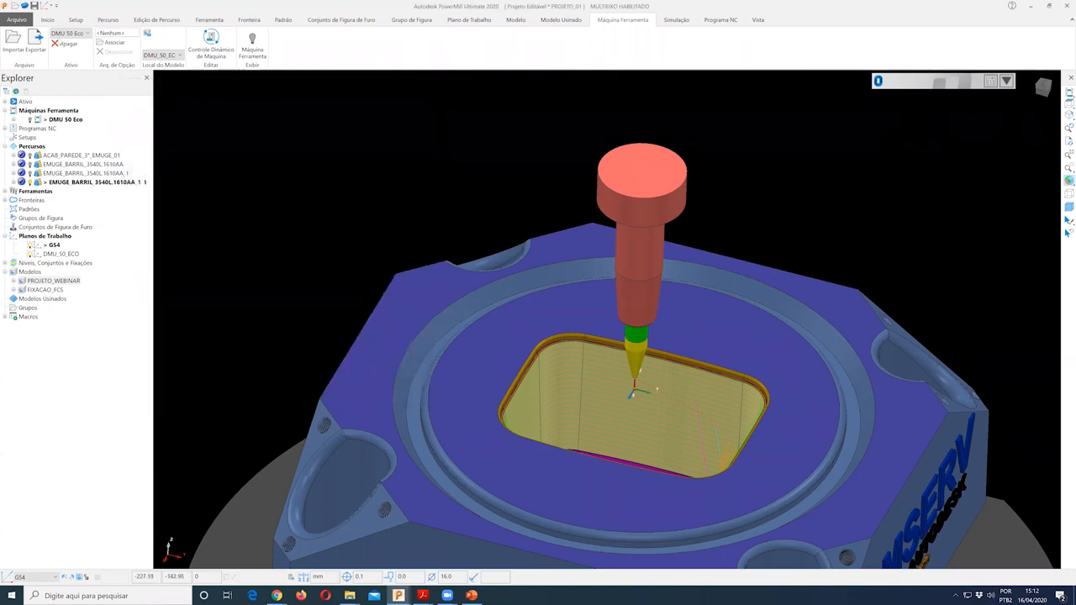
# Step: Clear the active machine tool, simulate the new swarf toolpath from its start around the pocket walls, and pause the simulation
pyautogui.click(72, 43)
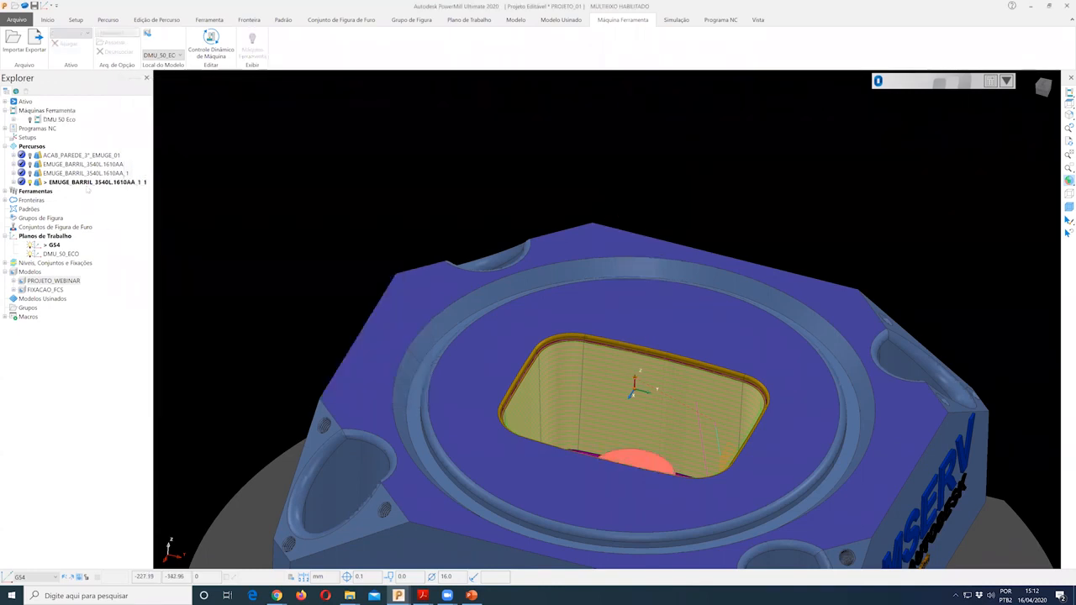
pyautogui.rightClick(92, 183)
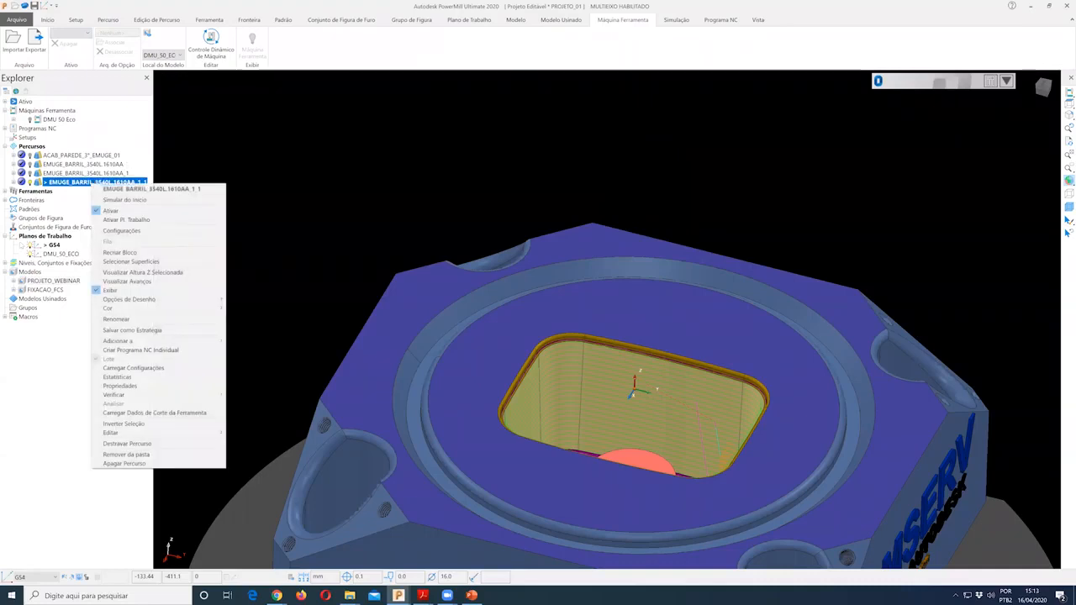
pyautogui.click(122, 201)
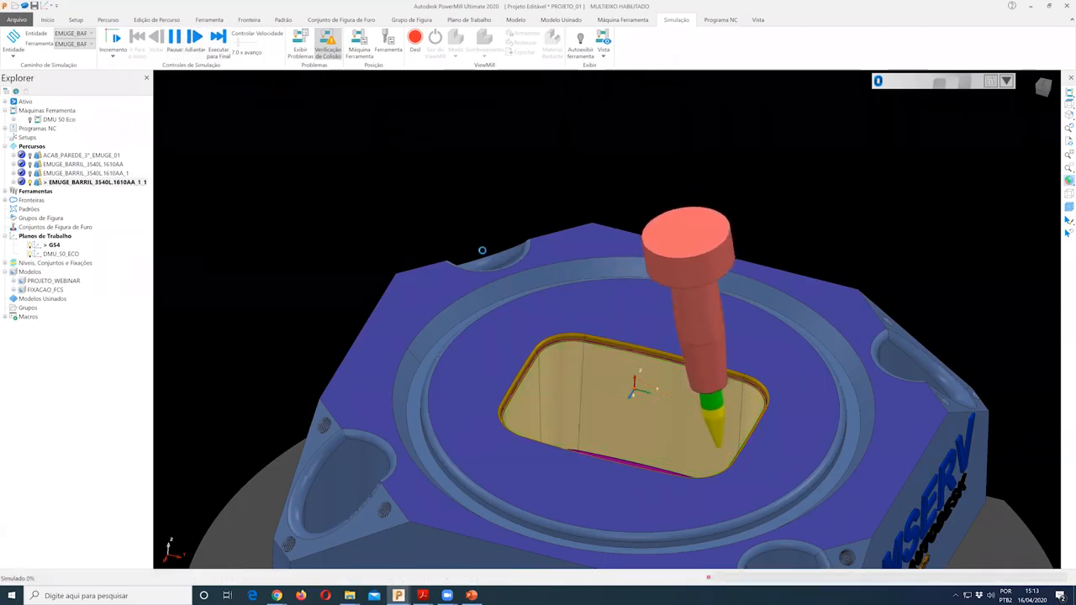
pyautogui.moveTo(581, 388)
pyautogui.mouseDown(button='middle')
pyautogui.moveTo(636, 391)
pyautogui.moveTo(615, 390)
pyautogui.moveTo(612, 402)
pyautogui.moveTo(581, 387)
pyautogui.mouseUp(button='middle')
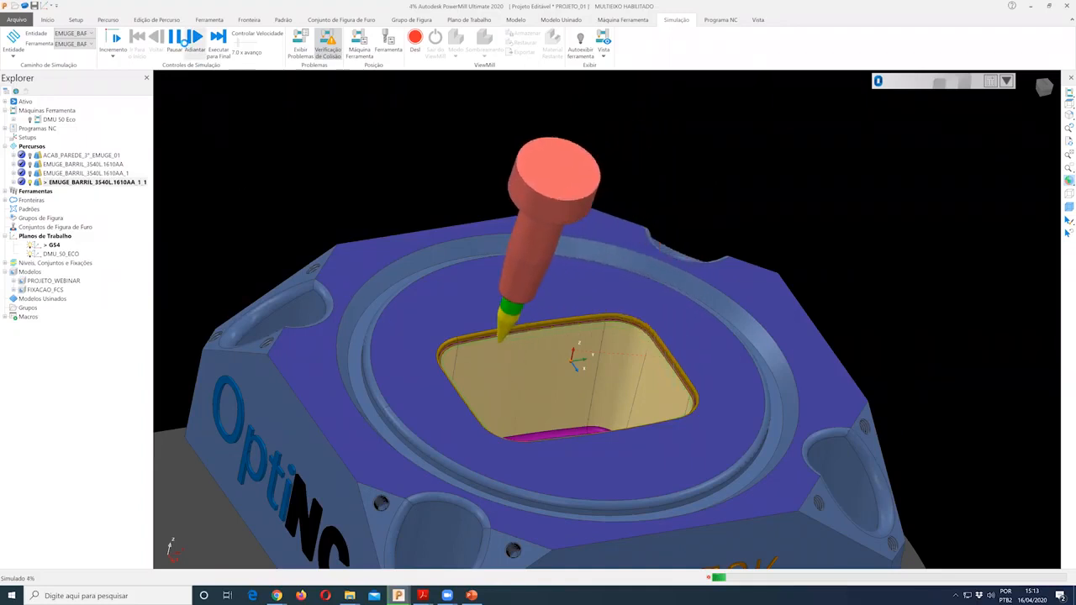
pyautogui.click(183, 38)
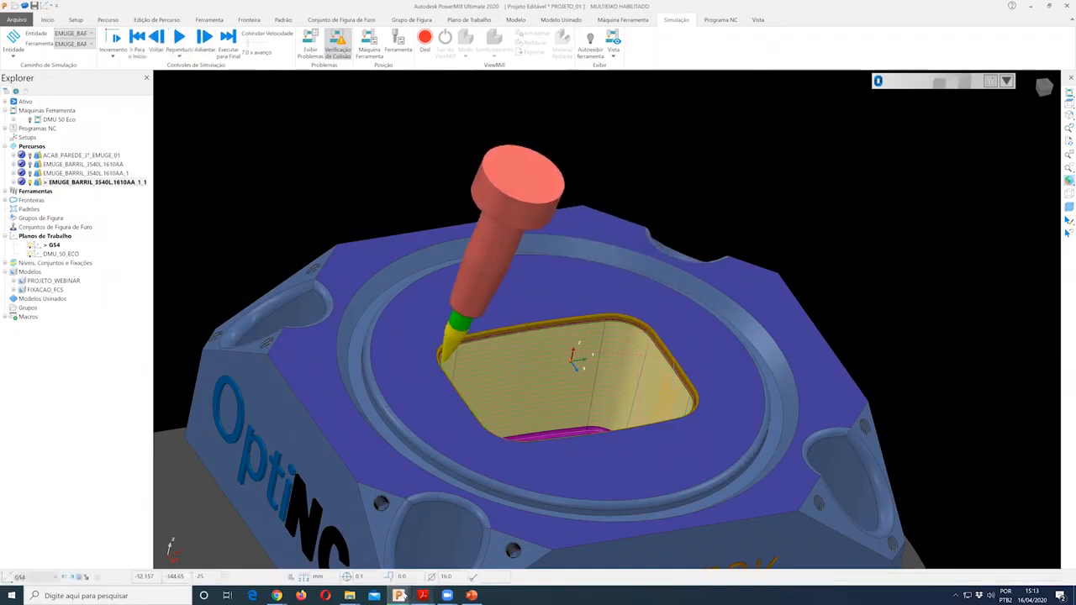
# Step: Switch to the PA_TURBINA_00 project, activate the 1_FERR_1 toolpath, and examine its passes around the turbine blade
pyautogui.moveTo(400, 592)
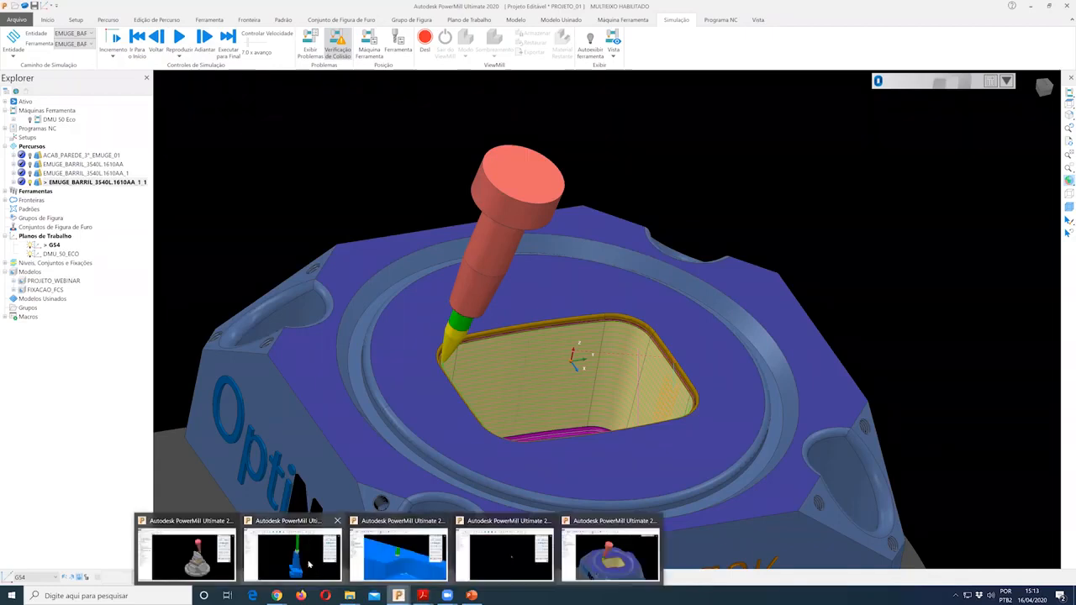
pyautogui.click(308, 565)
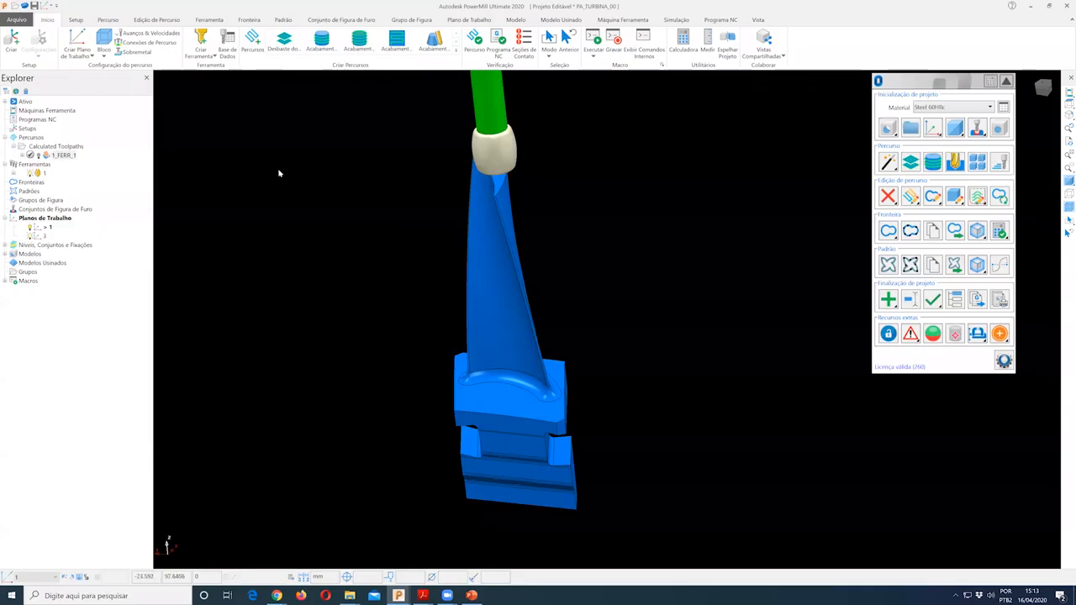
pyautogui.moveTo(306, 205); pyautogui.dragTo(306, 207, button='middle')
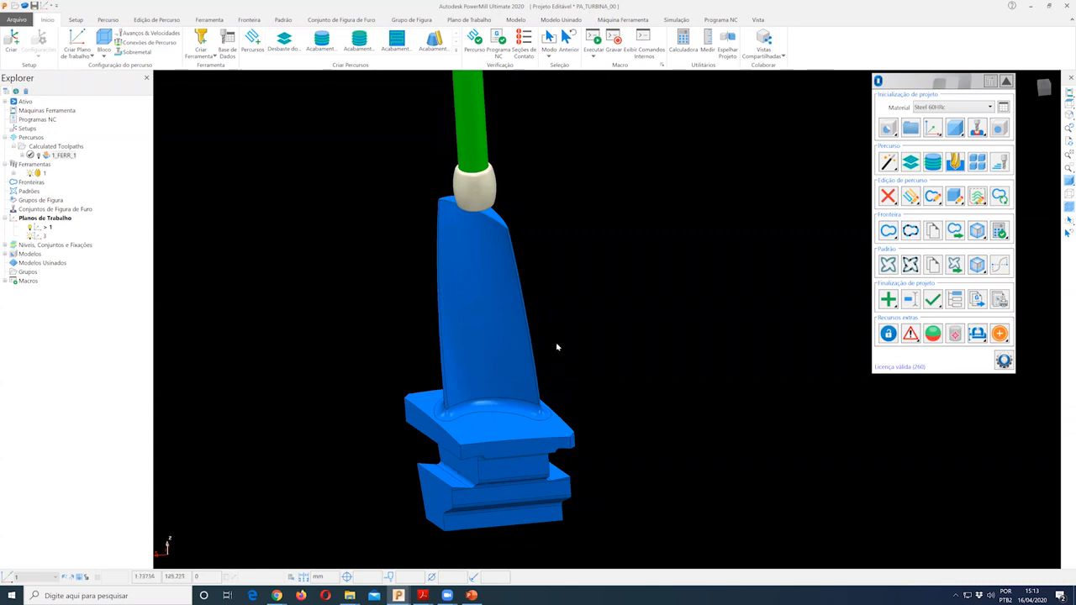
pyautogui.rightClick(60, 156)
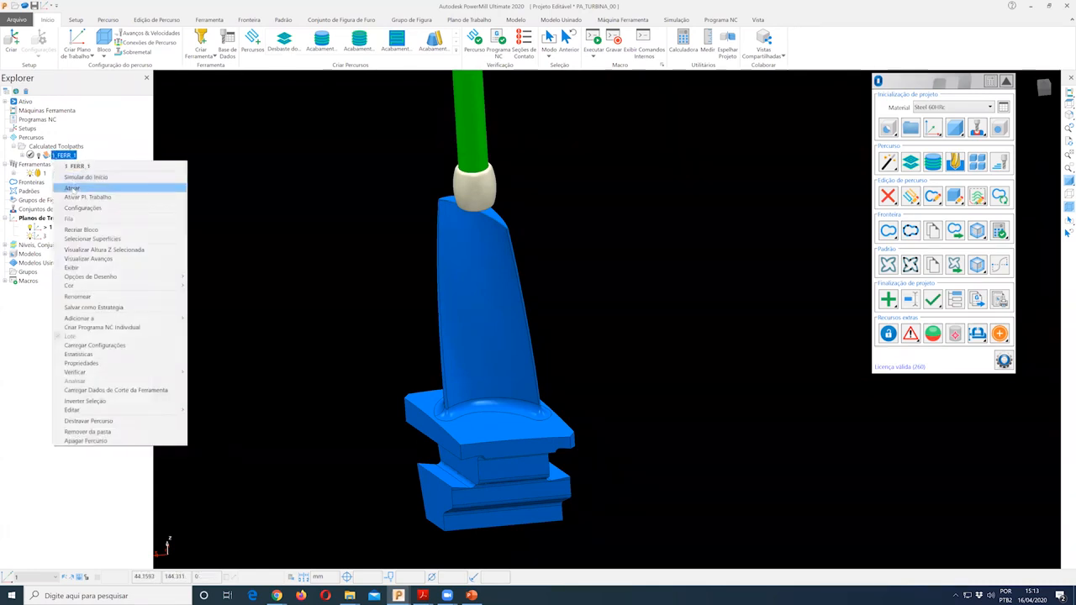
pyautogui.click(71, 187)
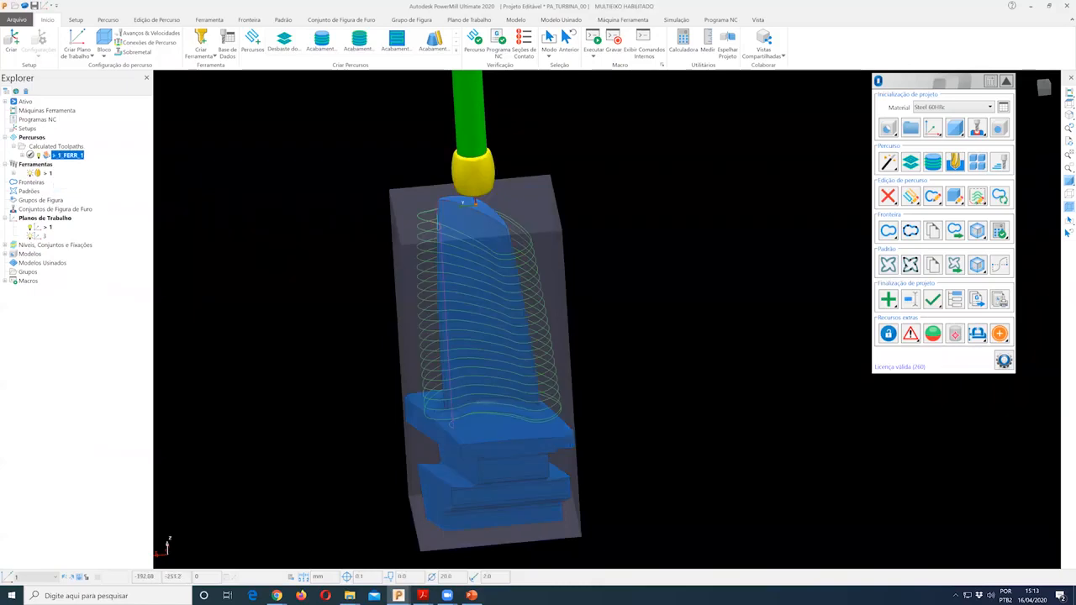
pyautogui.moveTo(562, 373); pyautogui.dragTo(530, 269, button='middle')
pyautogui.scroll(3, 562, 373)
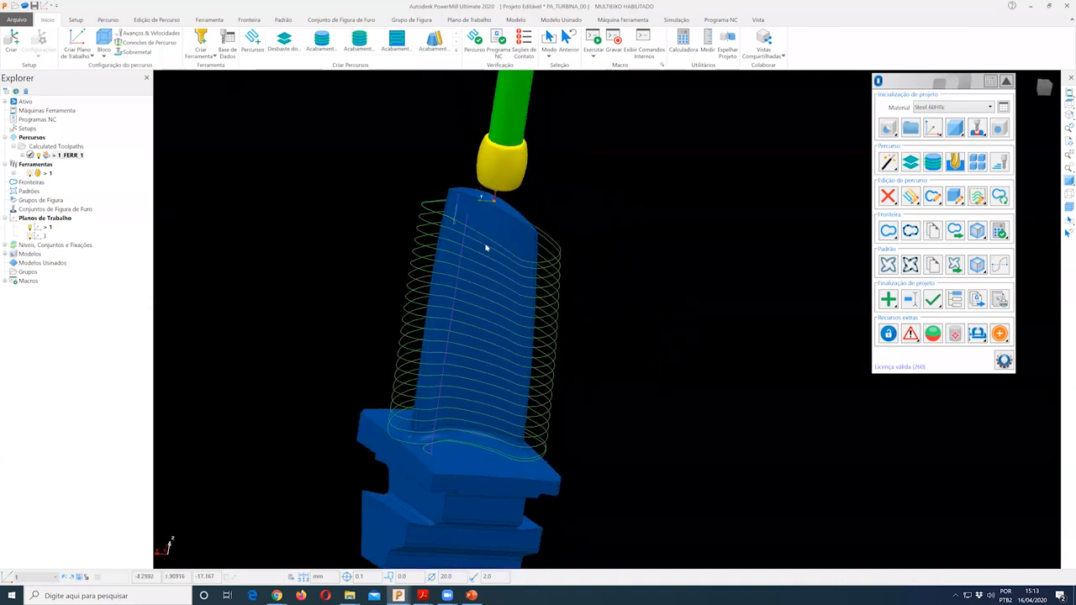
pyautogui.click(227, 42)
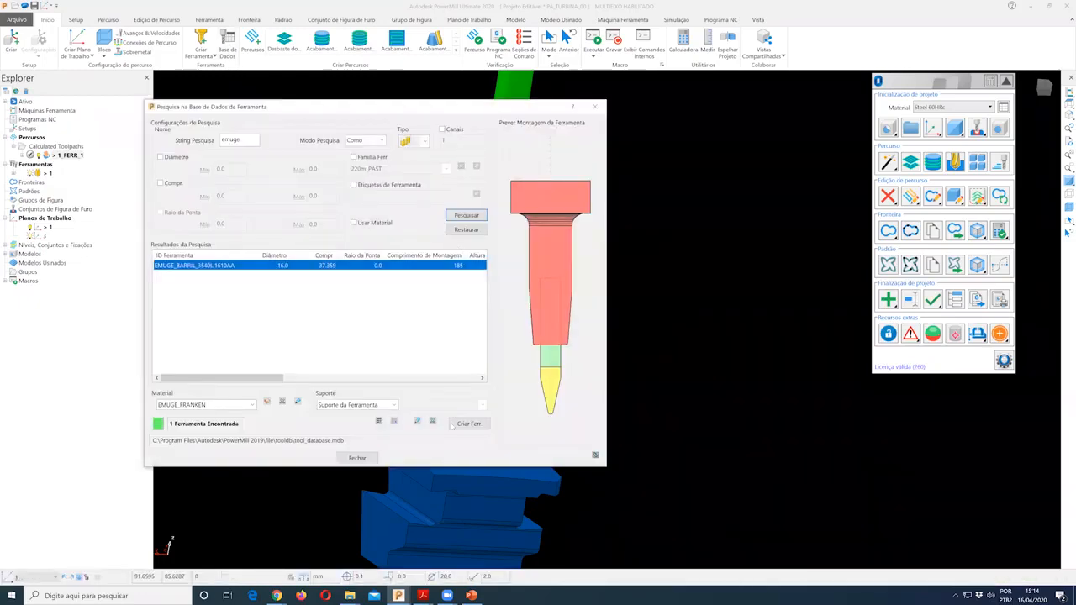
pyautogui.click(466, 423)
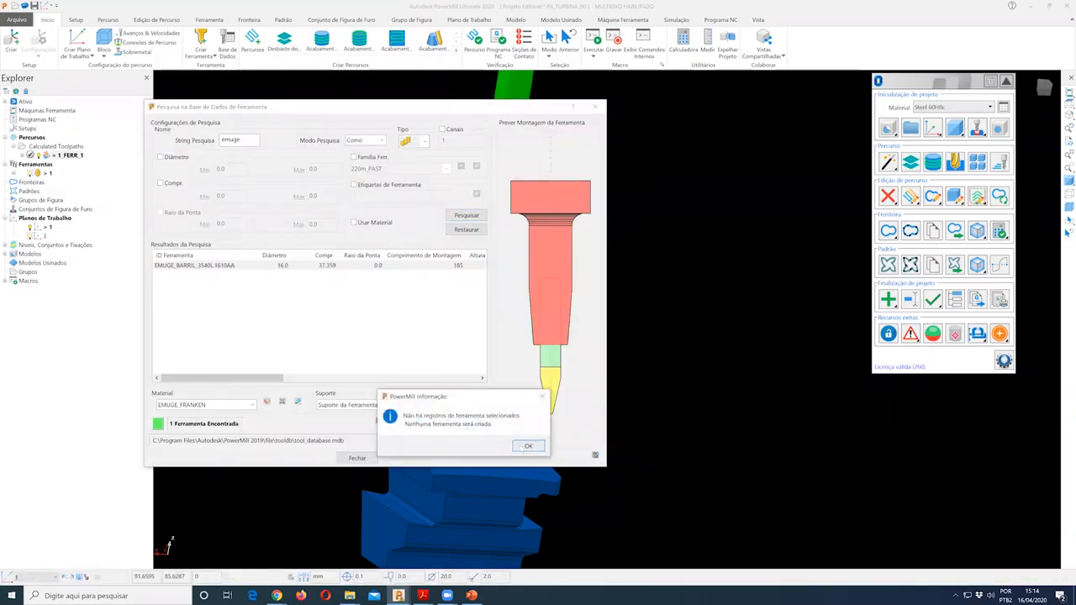
pyautogui.click(528, 446)
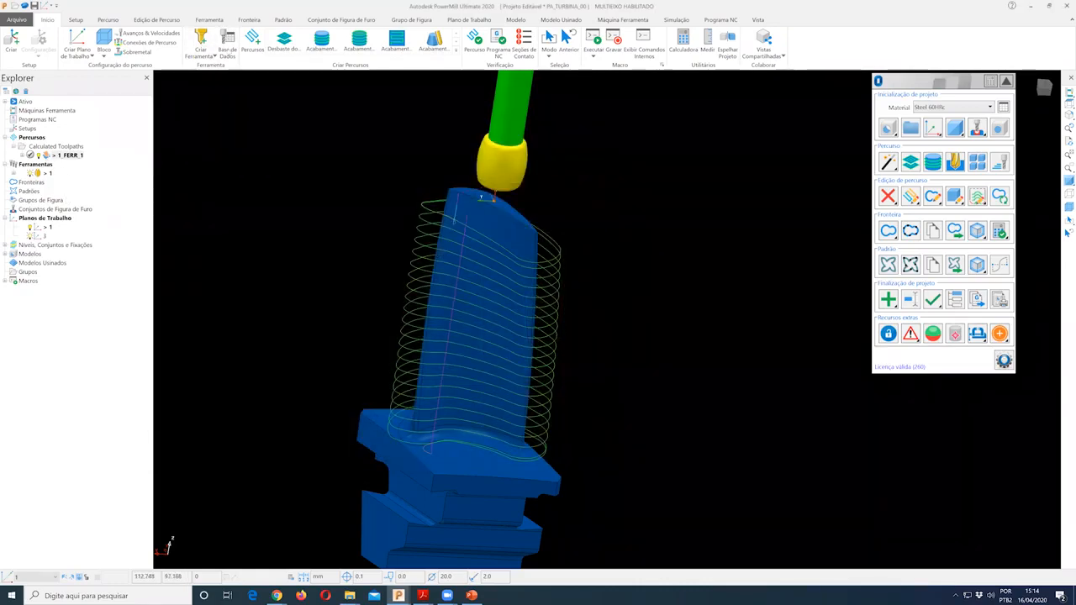
# Step: Create the EMUGE_BARRIL_3540L.1610AA barrel tool from the tool database and close the database search
pyautogui.click(227, 44)
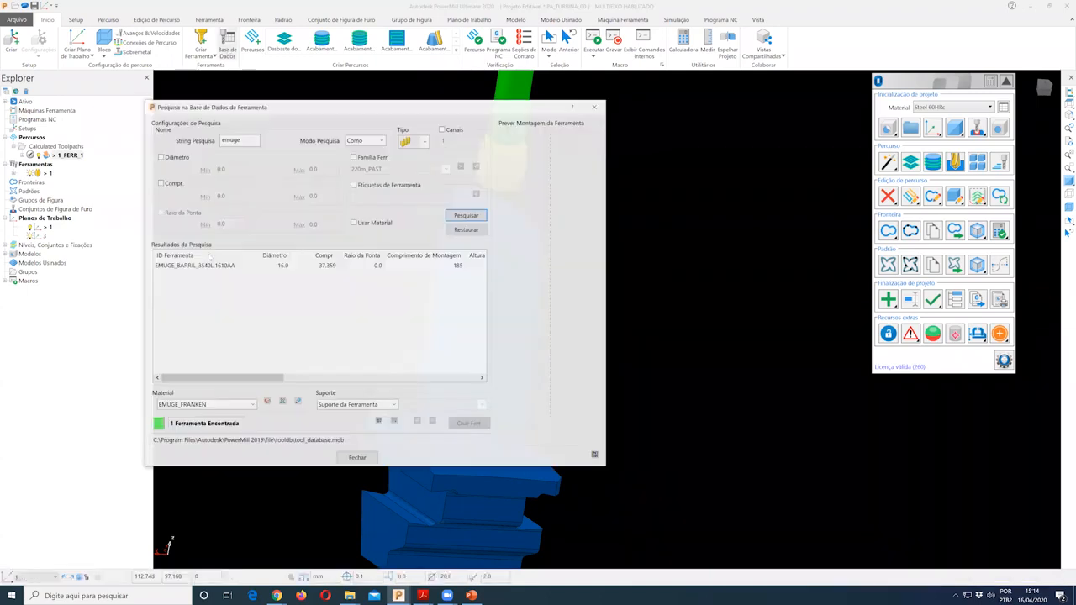
pyautogui.click(205, 265)
pyautogui.click(468, 424)
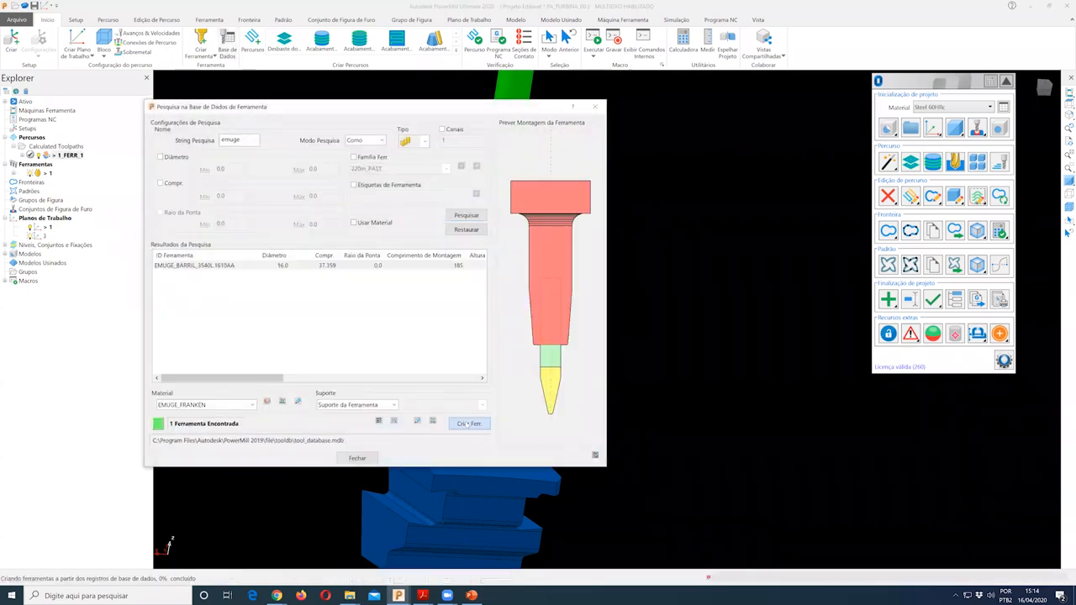
pyautogui.click(358, 458)
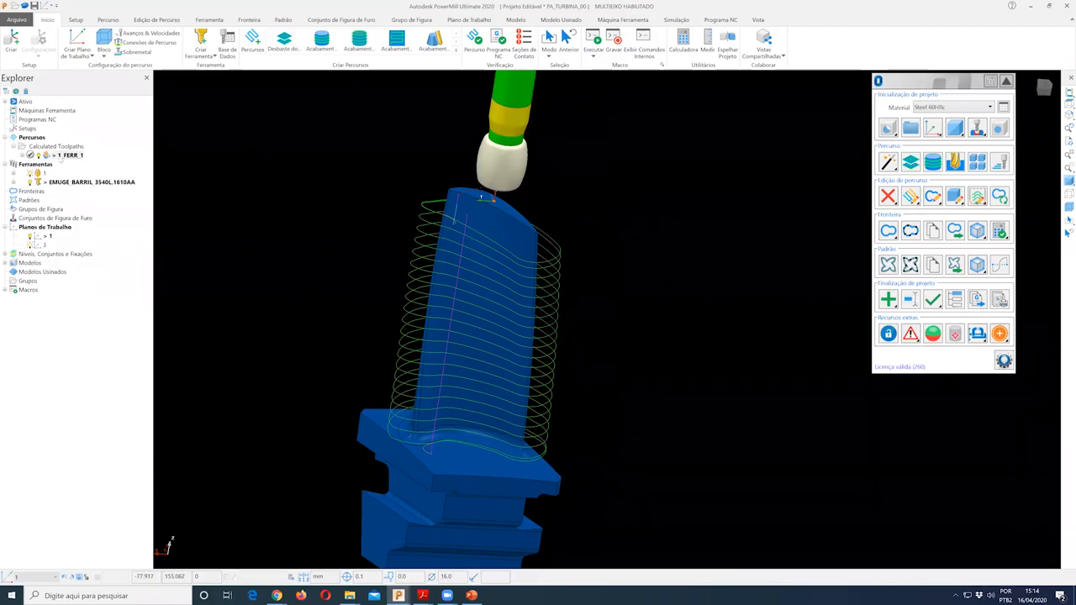
# Step: Open the settings of the 1_FERR_1 toolpath and display the Projection_surf level on the blade
pyautogui.rightClick(61, 158)
pyautogui.click(88, 206)
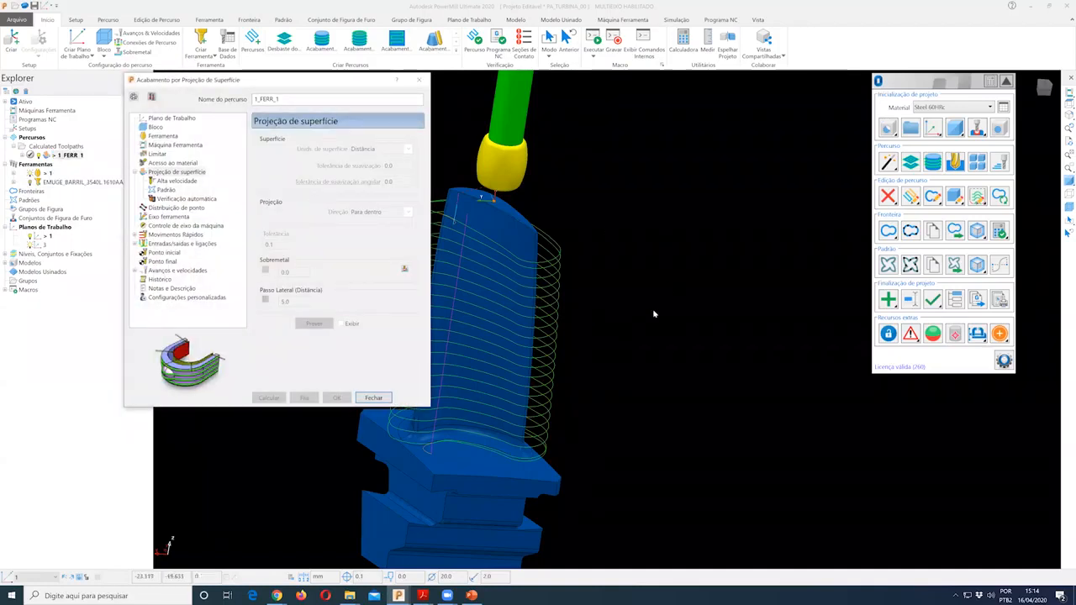
pyautogui.scroll(-4, 655, 314)
pyautogui.moveTo(651, 313); pyautogui.dragTo(622, 298, button='middle')
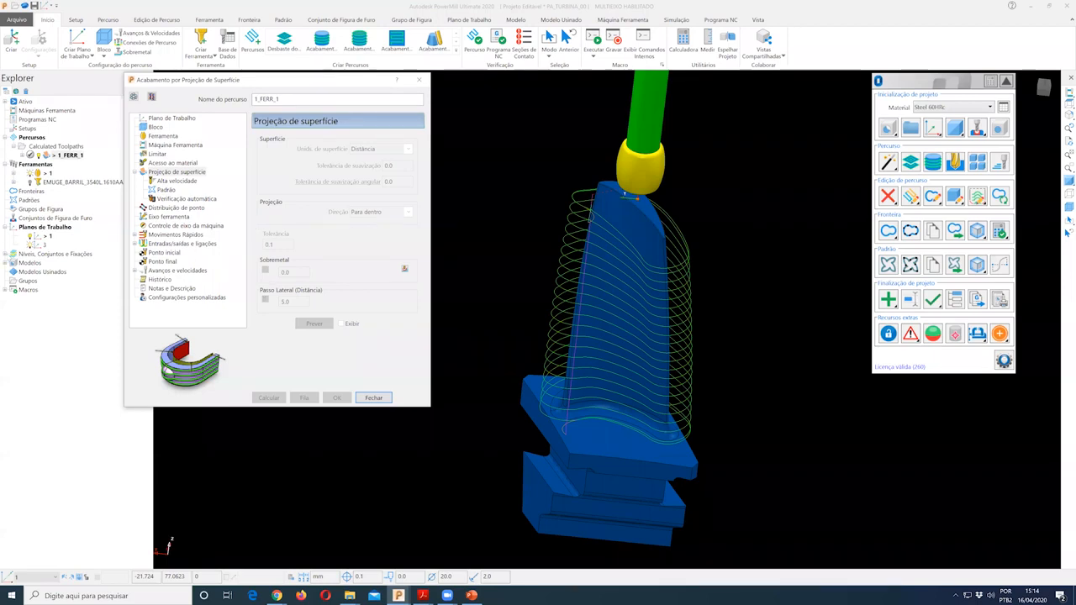
pyautogui.click(5, 254)
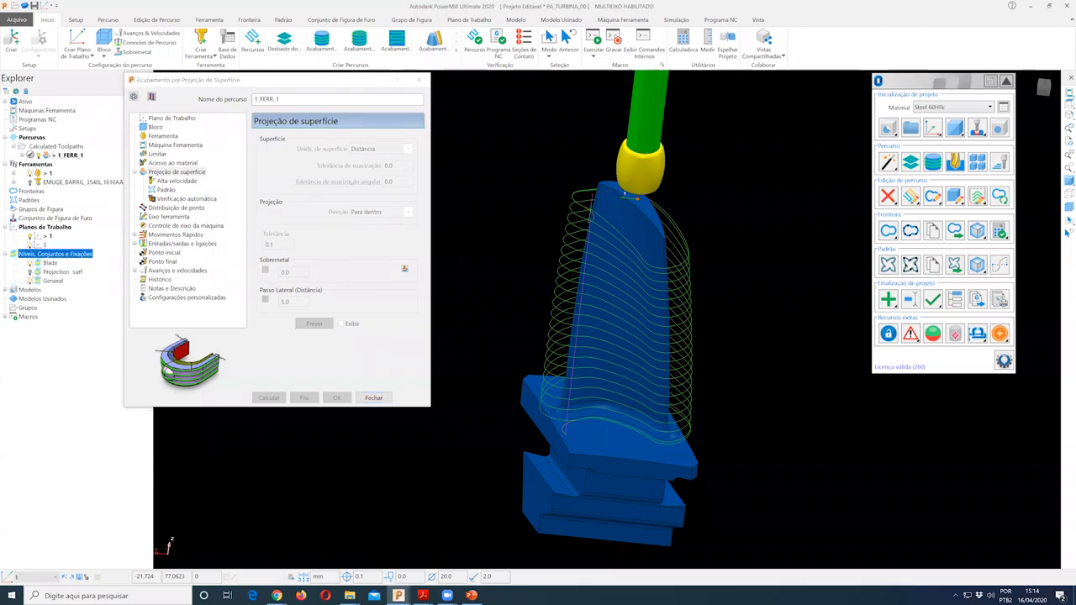
pyautogui.click(29, 273)
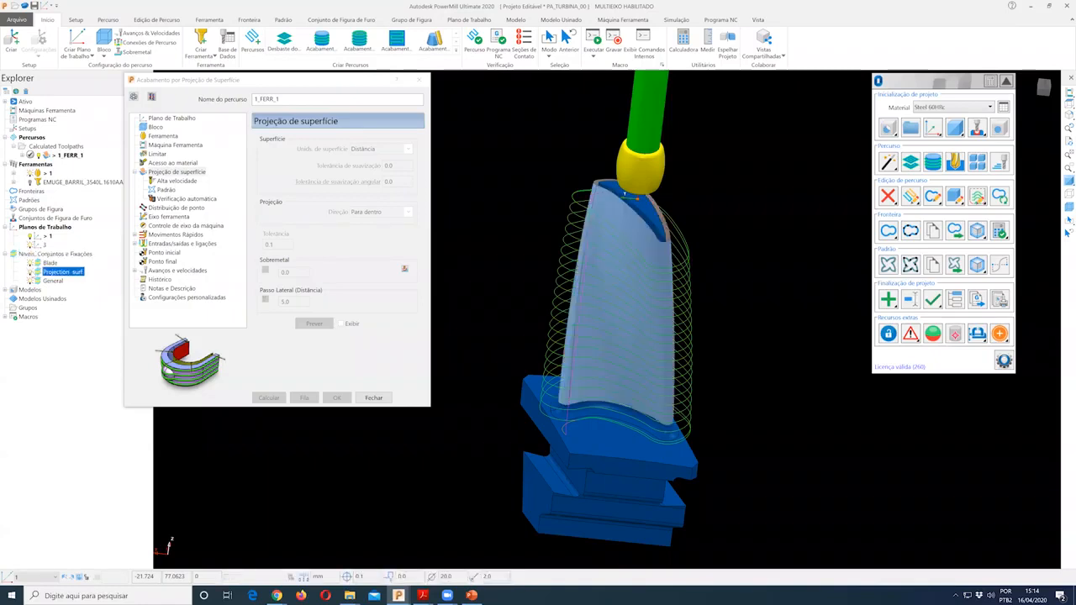
pyautogui.moveTo(622, 328); pyautogui.dragTo(618, 364, button='middle')
# Step: Create an editable copy of the surface projection toolpath and assign it the EMUGE_BARRIL_3540L.1610AA tool
pyautogui.click(152, 97)
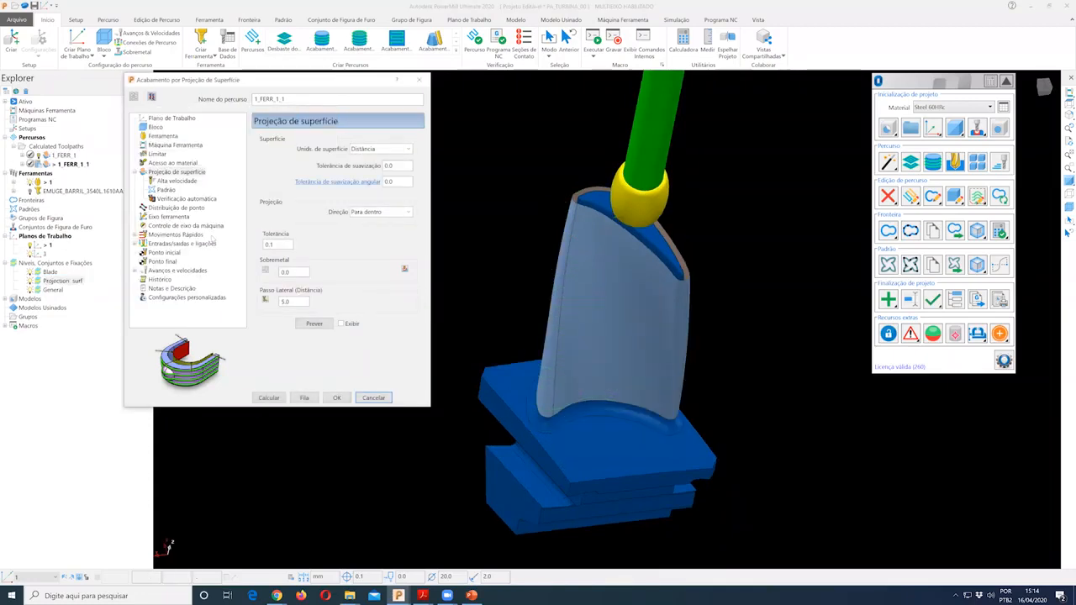
pyautogui.moveTo(592, 282); pyautogui.dragTo(569, 271, button='middle')
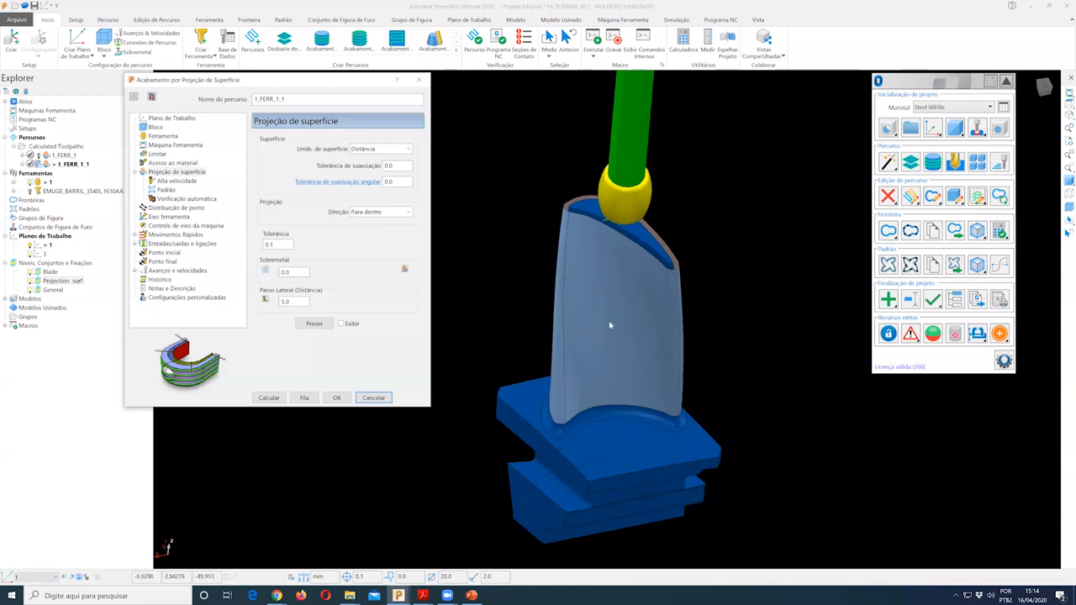
pyautogui.click(163, 136)
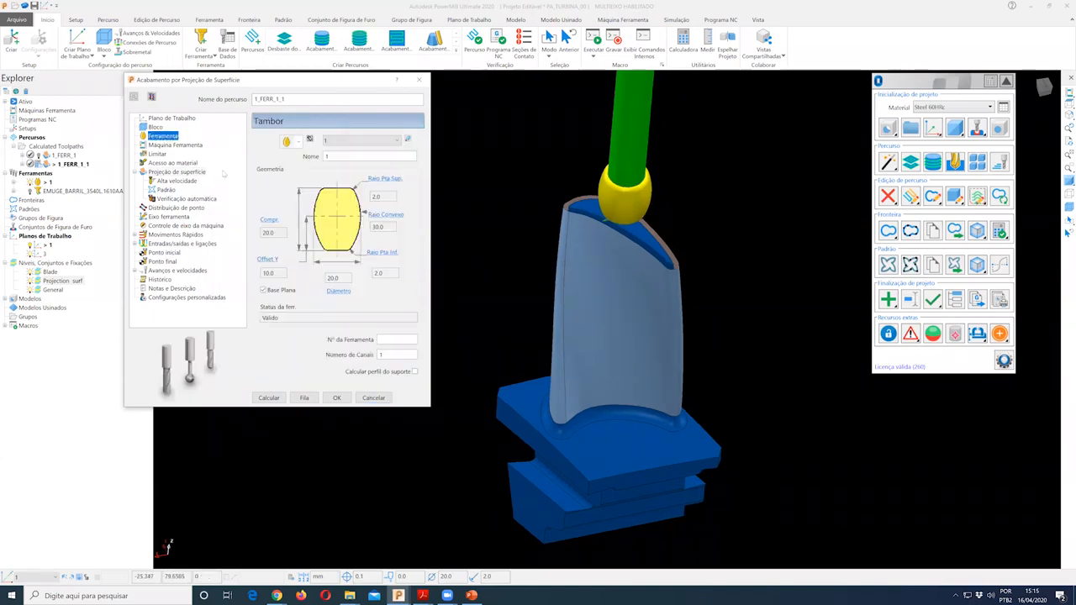
pyautogui.click(358, 141)
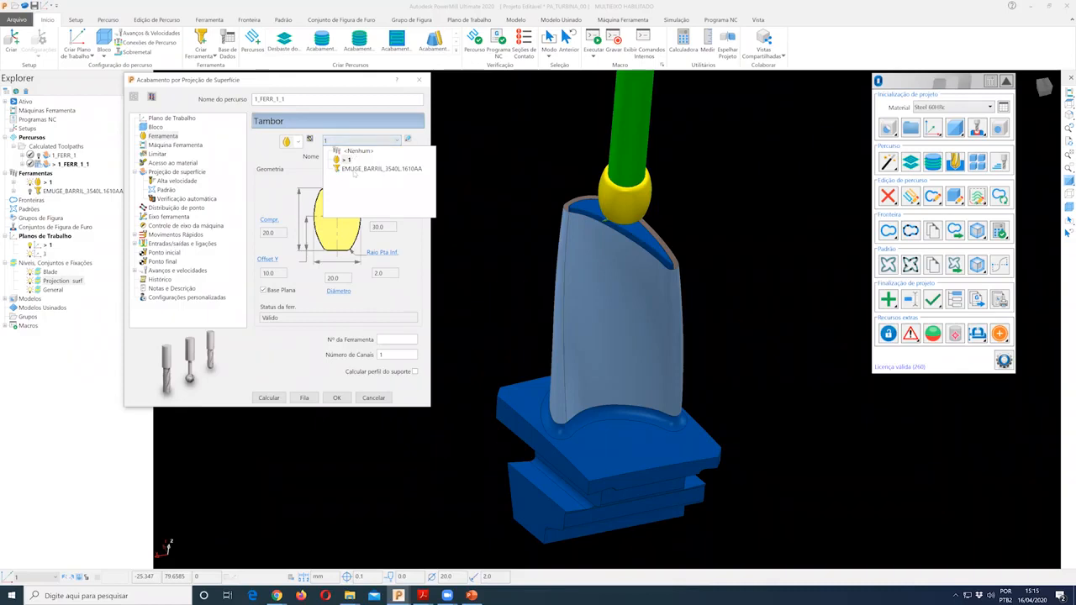
pyautogui.click(355, 171)
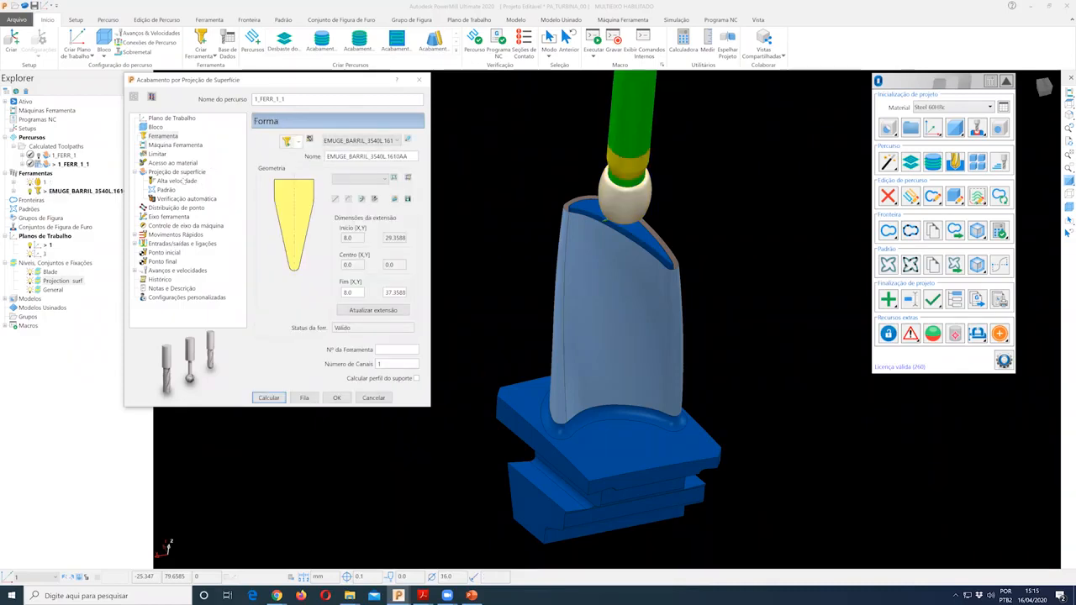
# Step: Display the surface projection's pattern settings and preview the spiral V-direction pattern on the blade
pyautogui.click(177, 172)
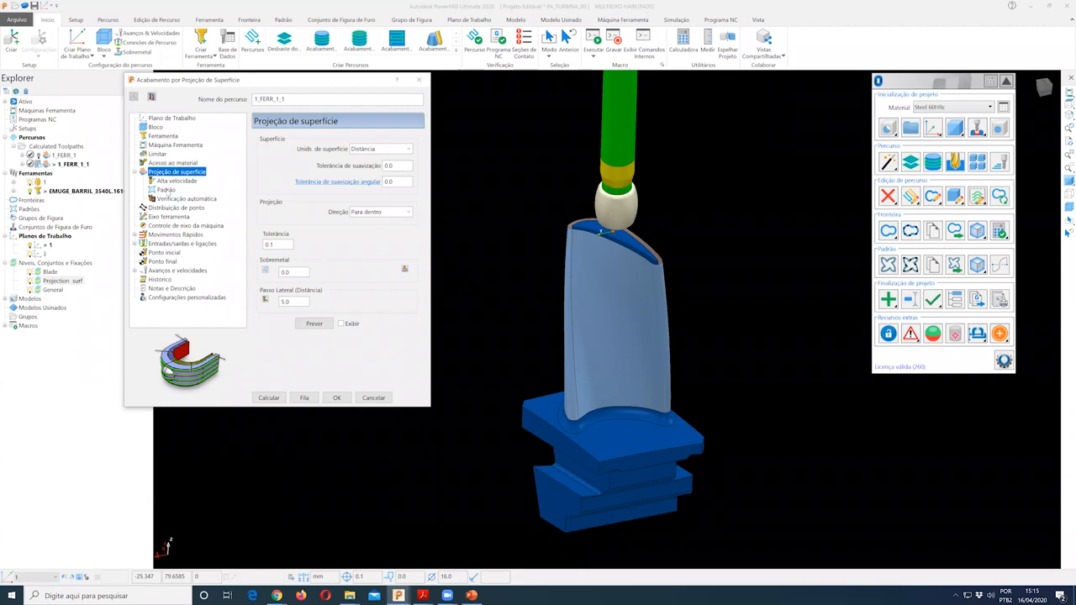
pyautogui.click(166, 190)
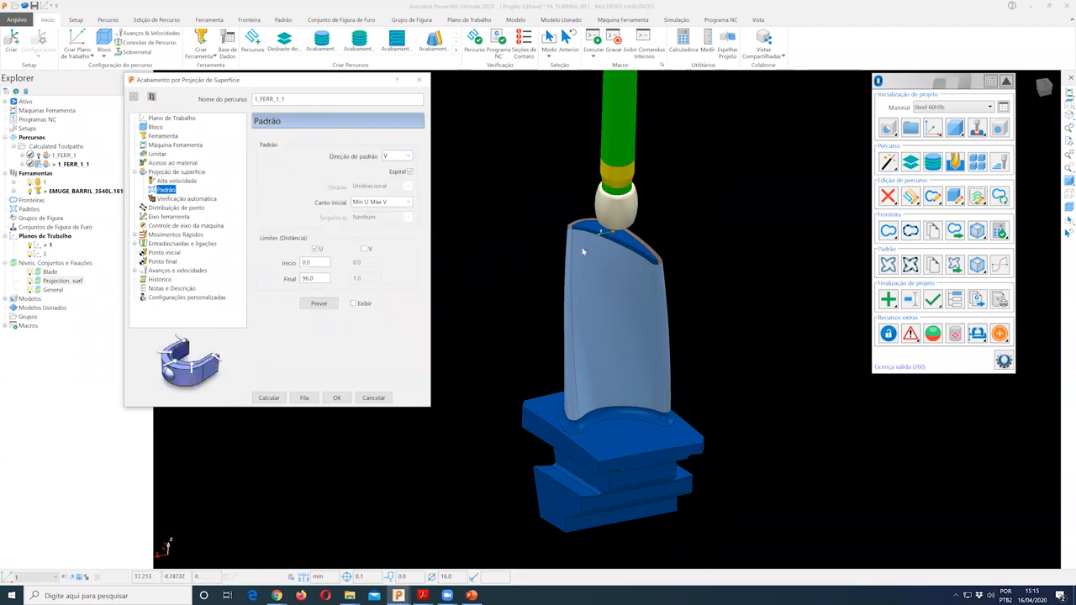
pyautogui.click(328, 303)
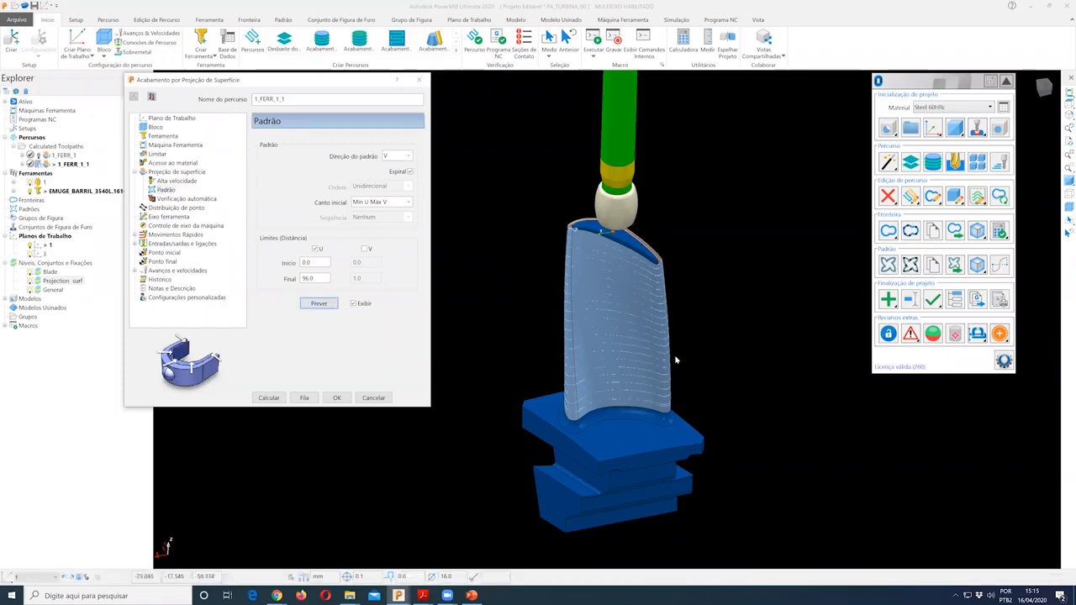
# Step: Set the pattern direction to U and preview the resulting passes along the blade
pyautogui.click(397, 157)
pyautogui.click(393, 166)
pyautogui.click(319, 303)
pyautogui.moveTo(725, 339); pyautogui.dragTo(620, 353, button='middle')
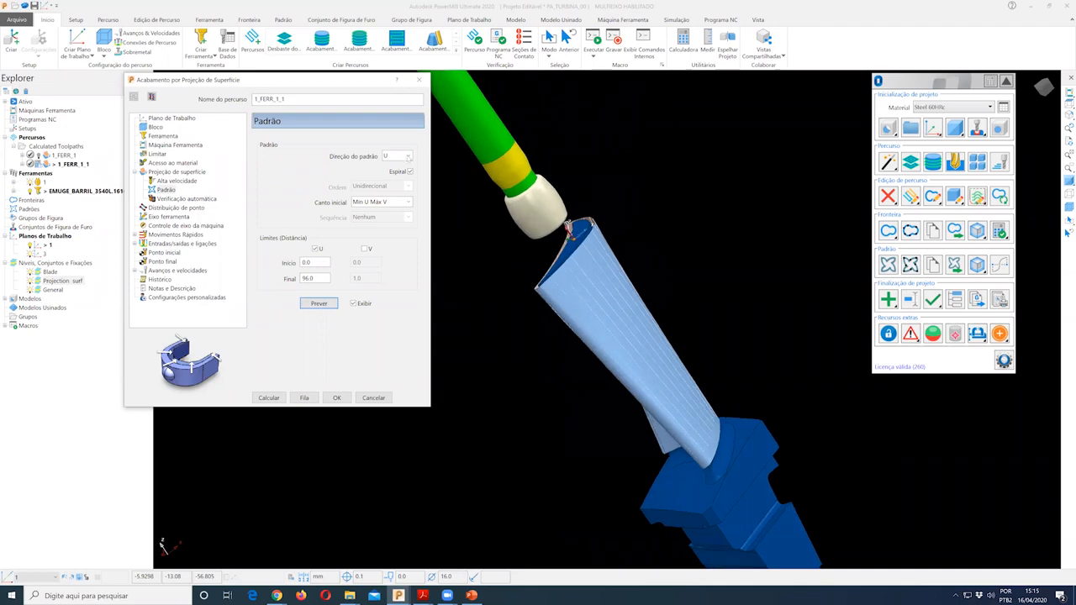
# Step: Set the pattern direction to V and preview the passes around the blade from several angles
pyautogui.click(397, 157)
pyautogui.click(393, 175)
pyautogui.click(318, 304)
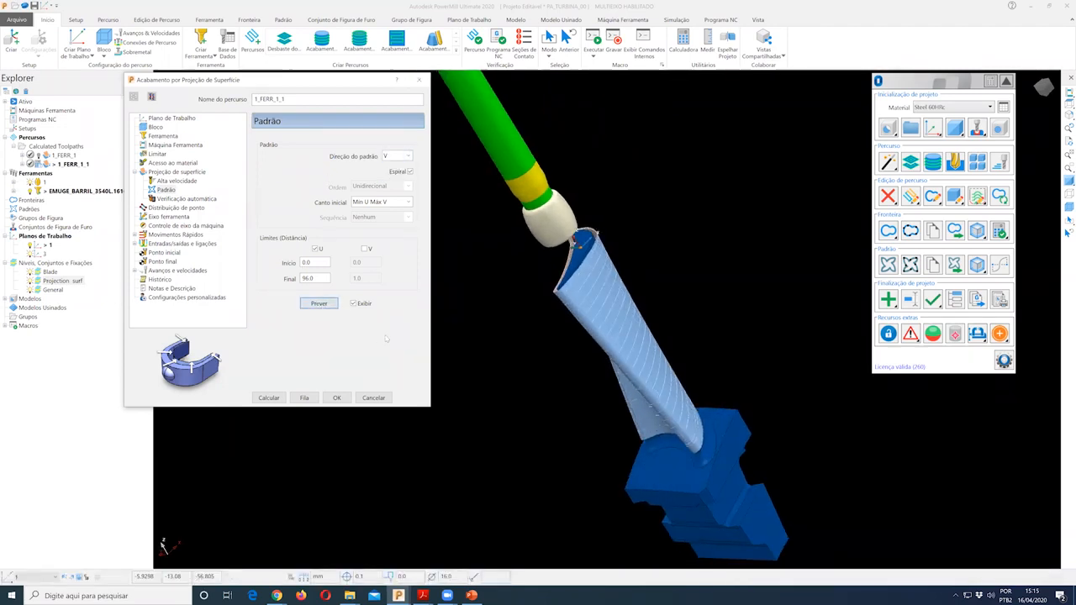
pyautogui.moveTo(588, 344); pyautogui.dragTo(668, 353, button='middle')
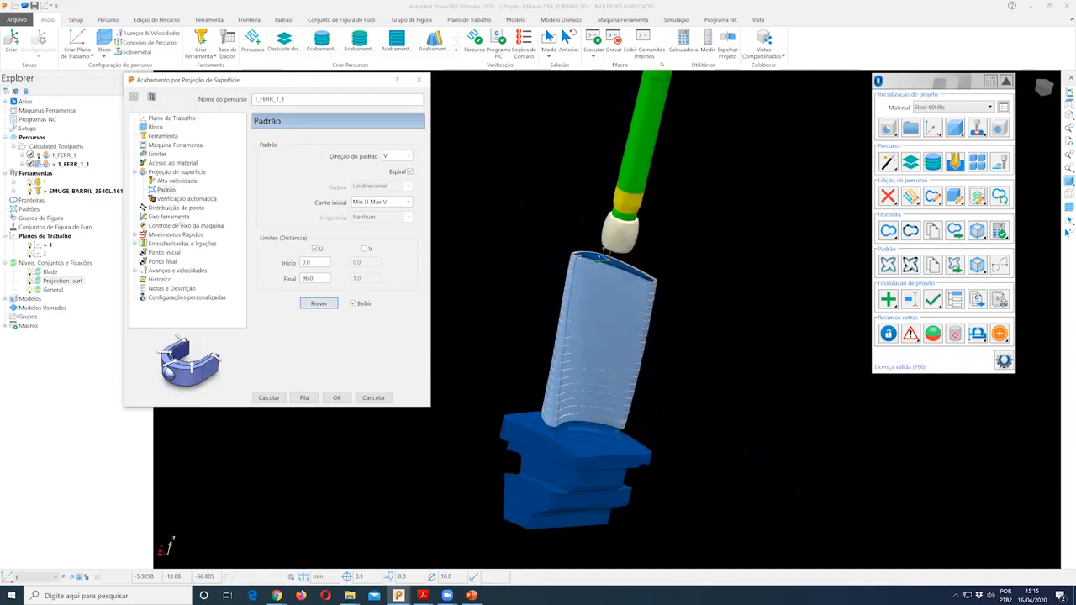
# Step: Set the tool axis lean angle to 12.5 and calculate the 1_FERR_1_1 surface projection toolpath
pyautogui.click(168, 216)
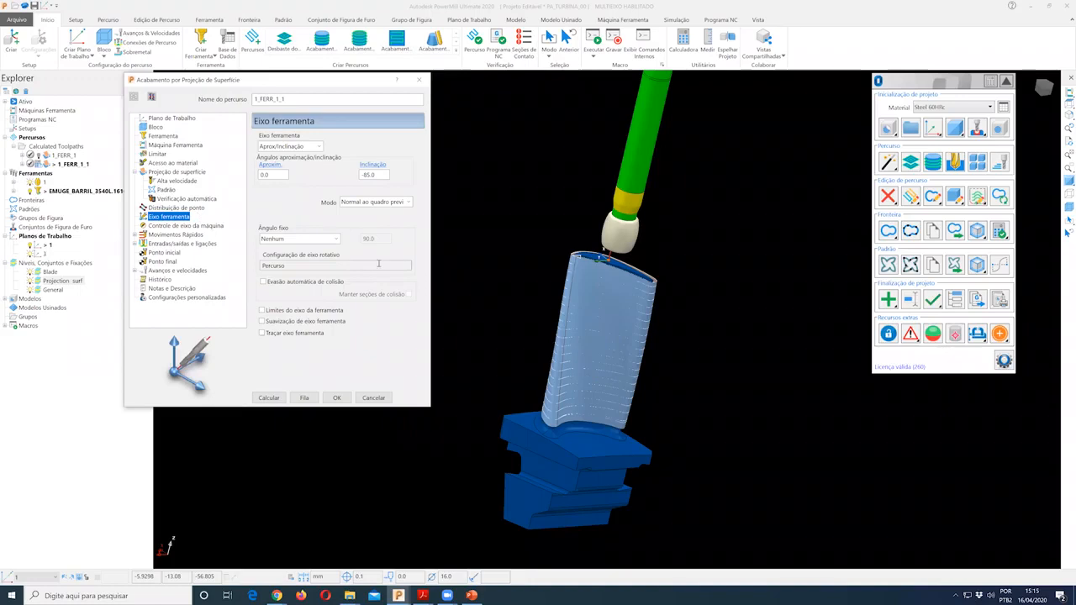
pyautogui.moveTo(513, 268); pyautogui.dragTo(501, 254, button='middle')
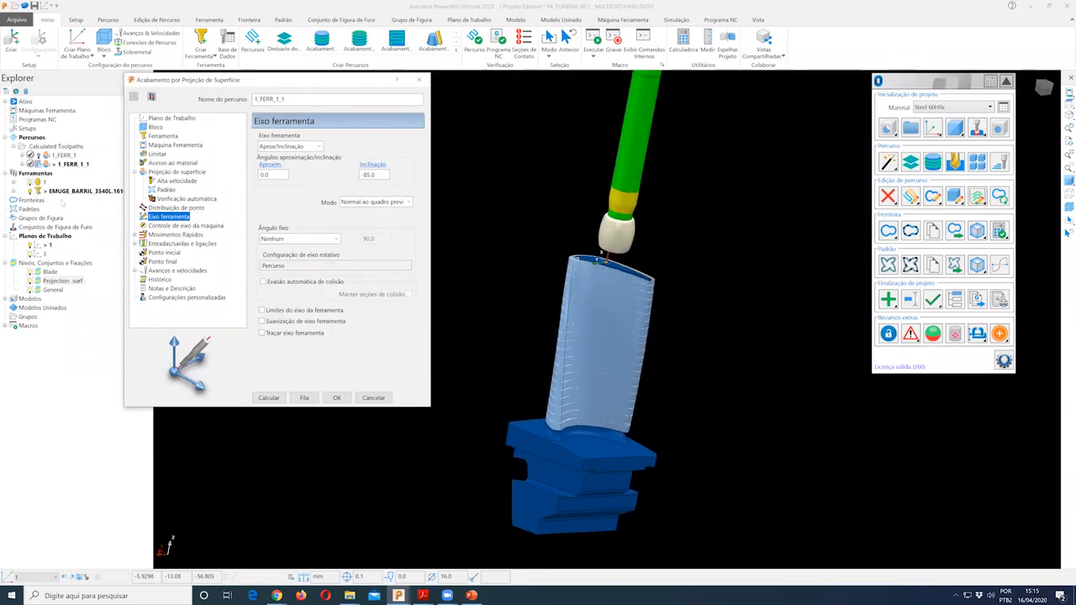
pyautogui.click(43, 183)
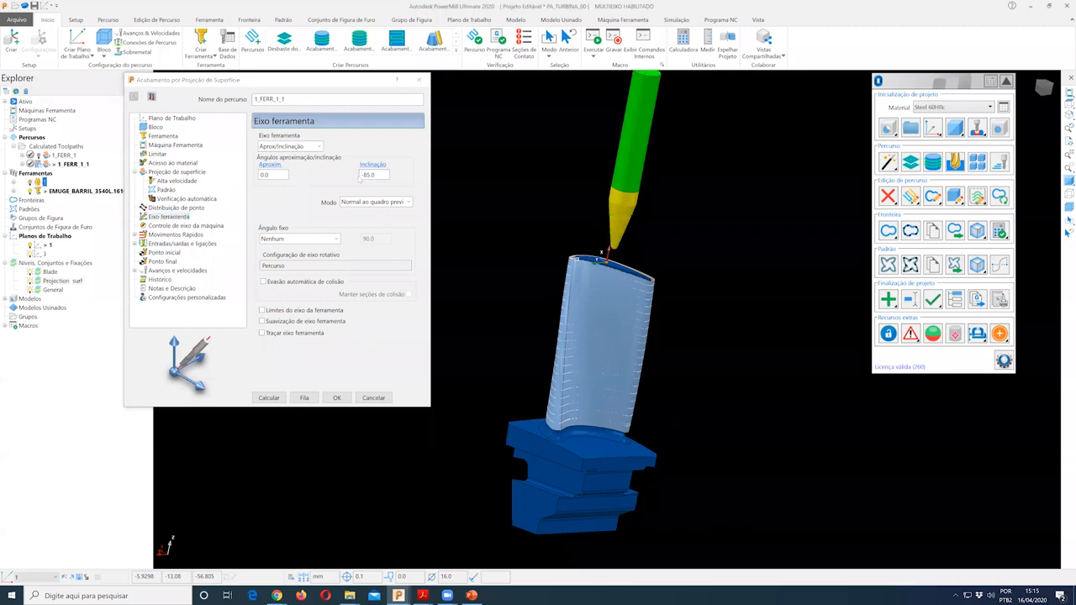
pyautogui.click(382, 176)
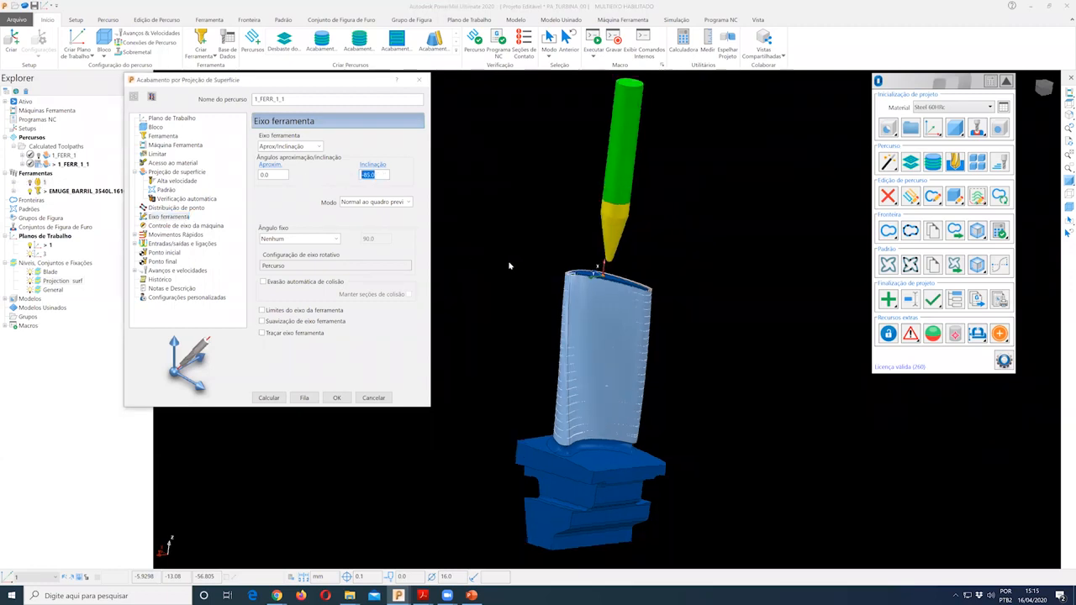
pyautogui.write('12.5')
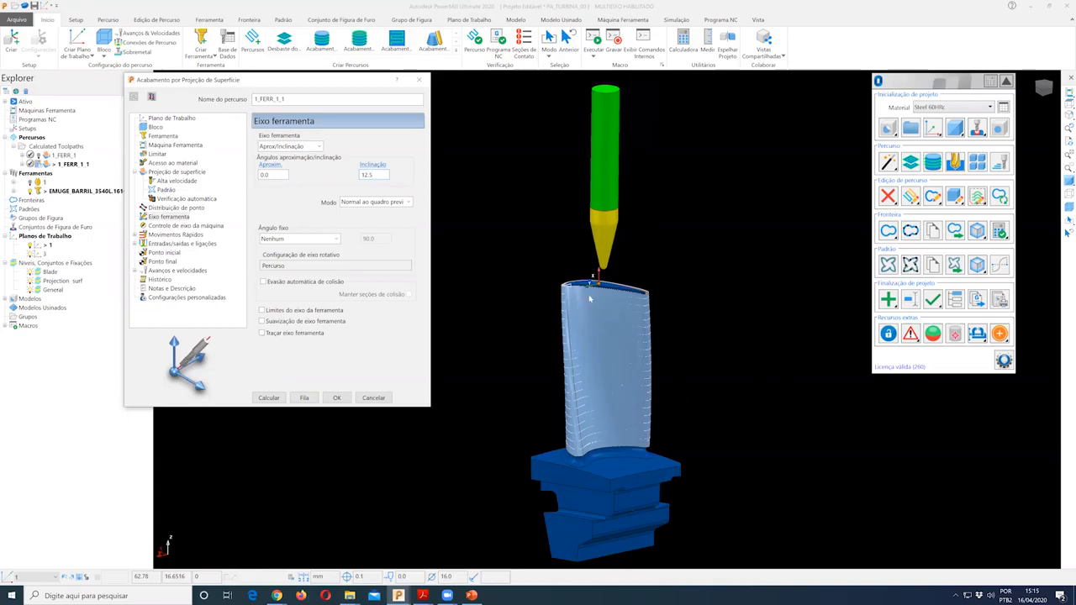
pyautogui.moveTo(587, 316); pyautogui.dragTo(600, 334, button='middle')
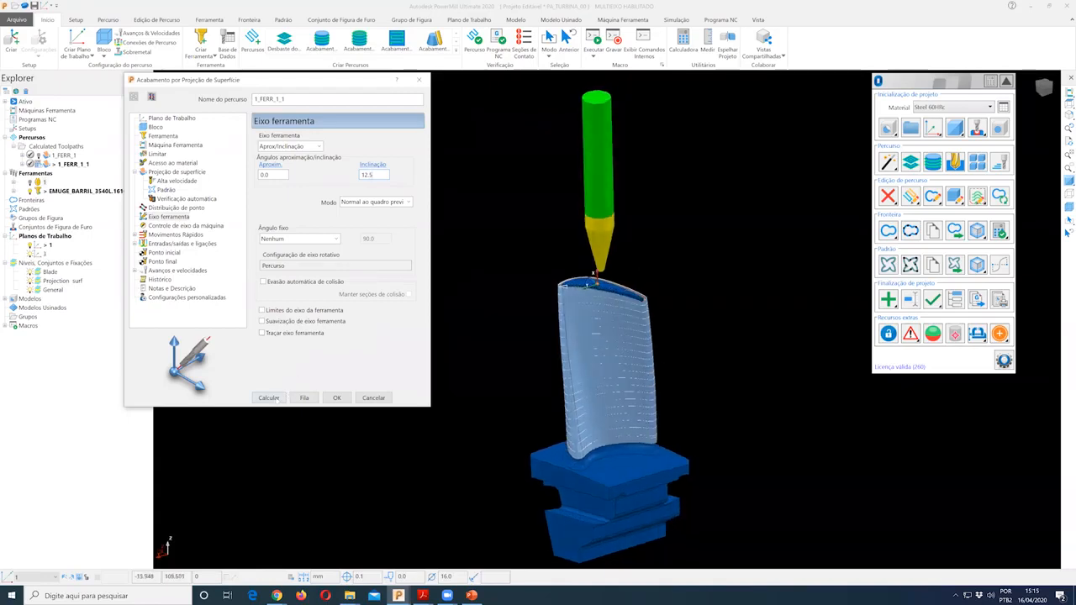
pyautogui.click(277, 399)
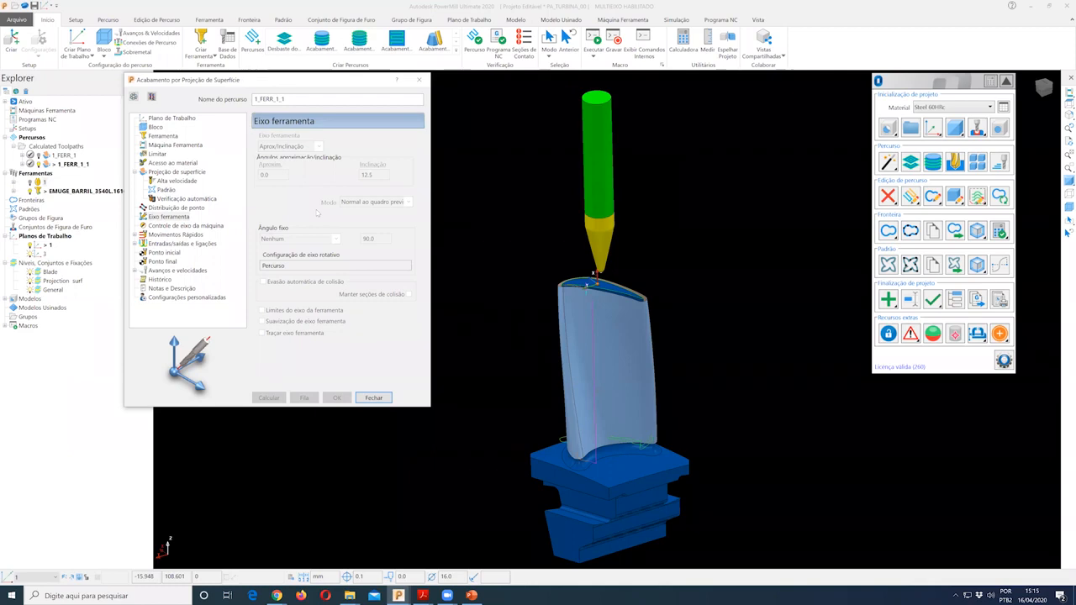
# Step: Hide the Projection_surf level, close the toolpath settings and inspect the calculated passes around the blade
pyautogui.click(30, 280)
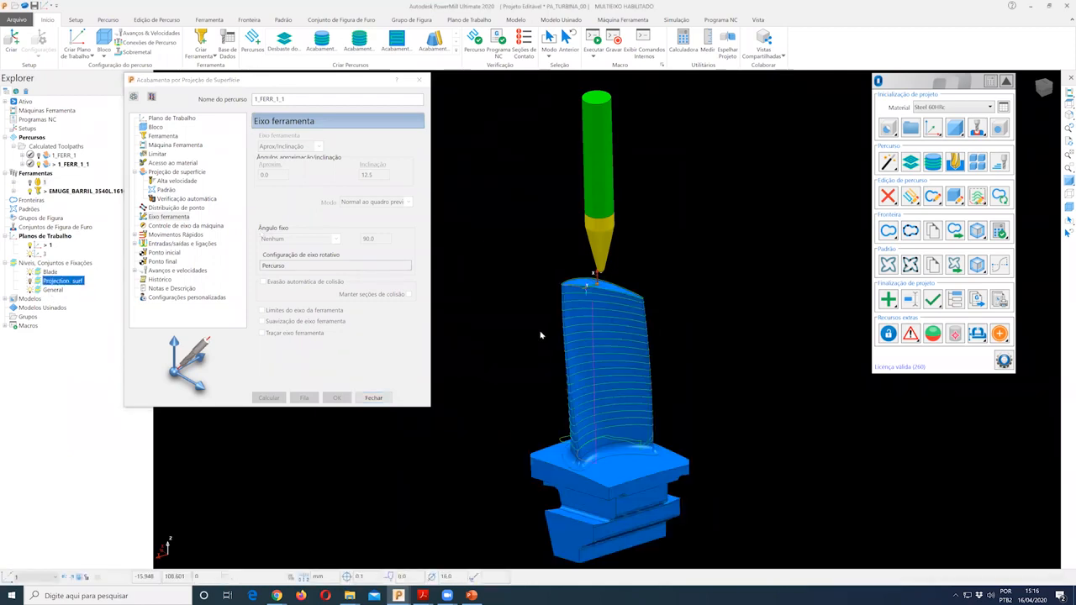
pyautogui.moveTo(540, 334); pyautogui.dragTo(370, 397, button='middle')
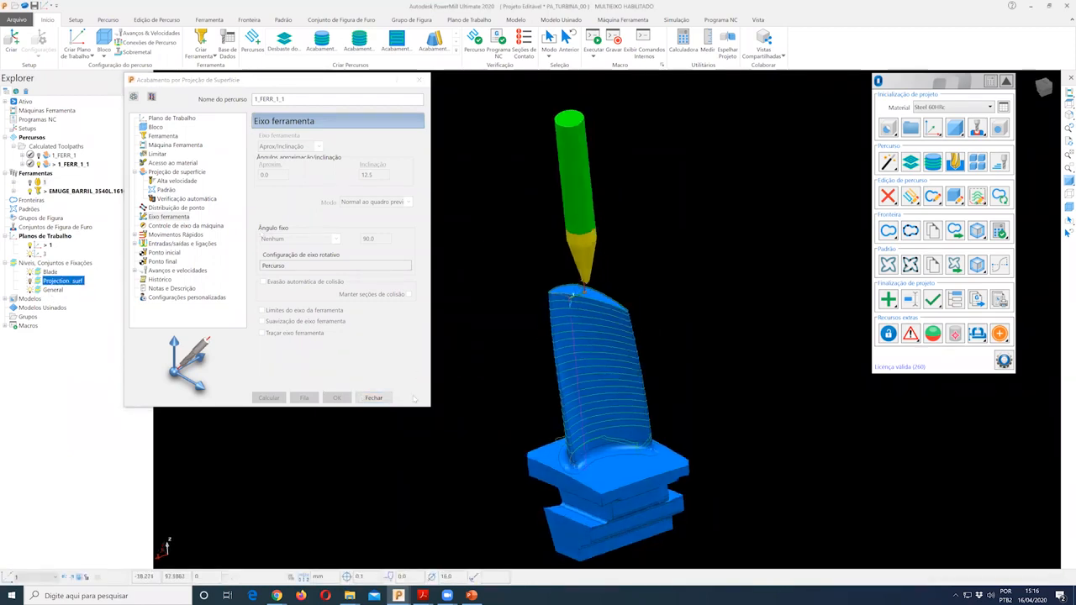
pyautogui.click(374, 398)
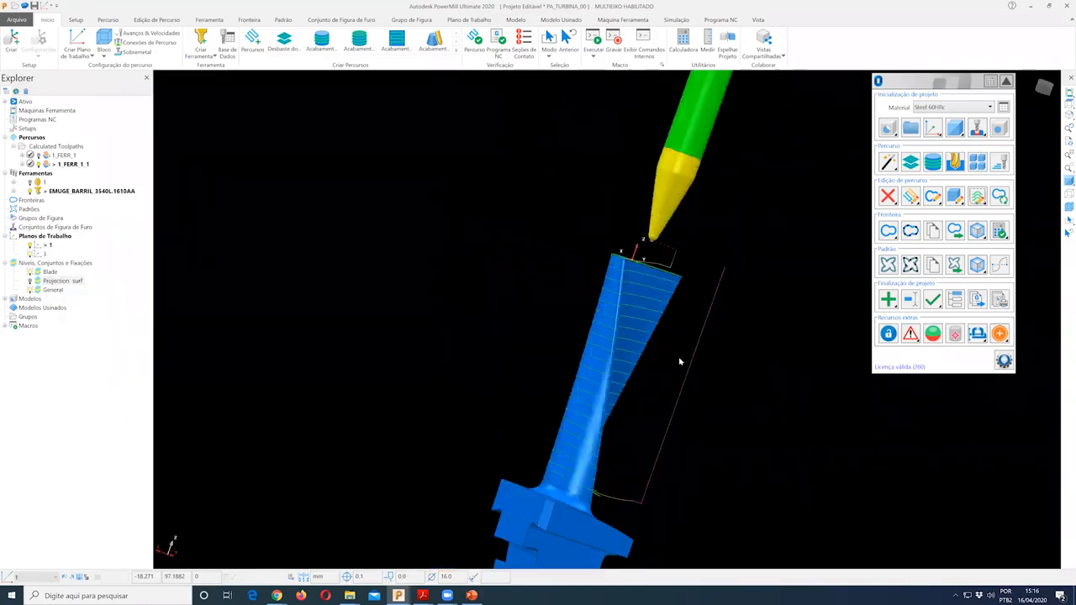
pyautogui.moveTo(680, 361); pyautogui.dragTo(283, 280, button='middle')
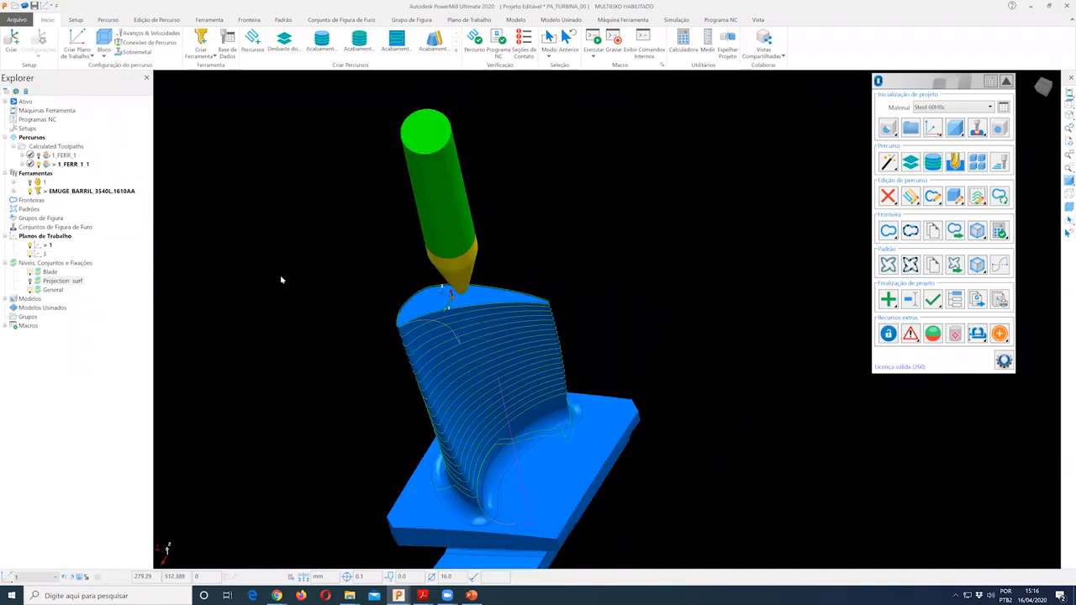
pyautogui.moveTo(555, 324); pyautogui.dragTo(466, 246, button='middle')
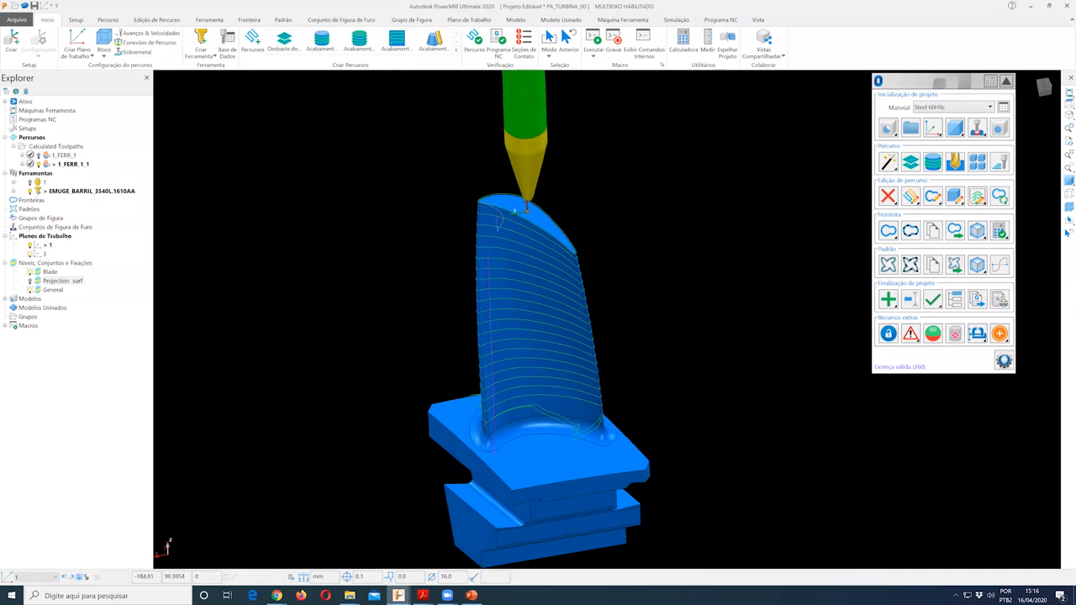
# Step: Switch to the PROJETO_02 project and examine the medical plate, its vise and the barrel tool
pyautogui.moveTo(399, 595)
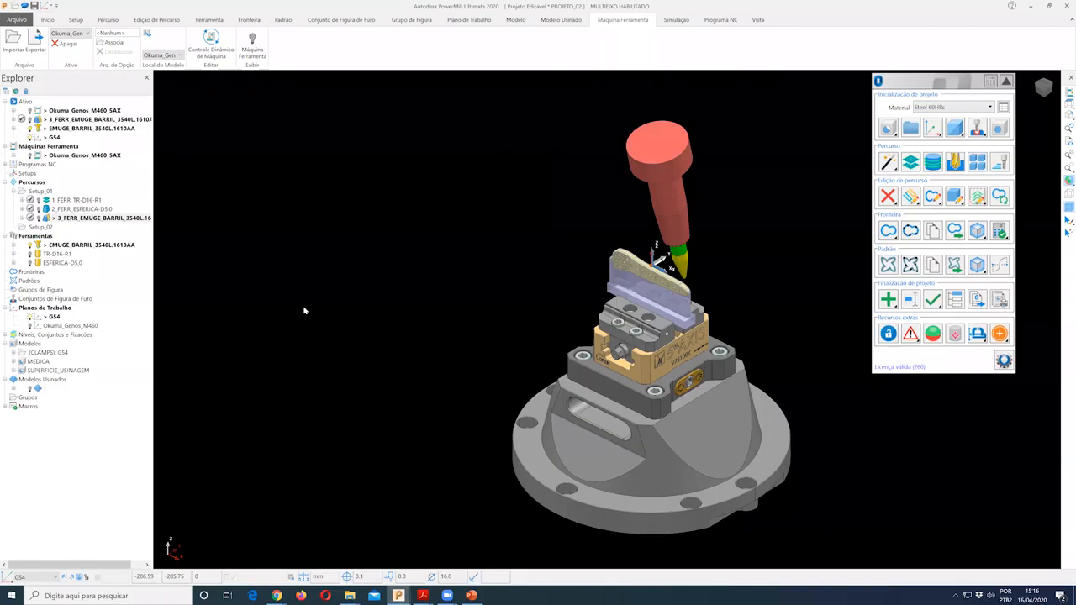
pyautogui.rightClick(358, 248)
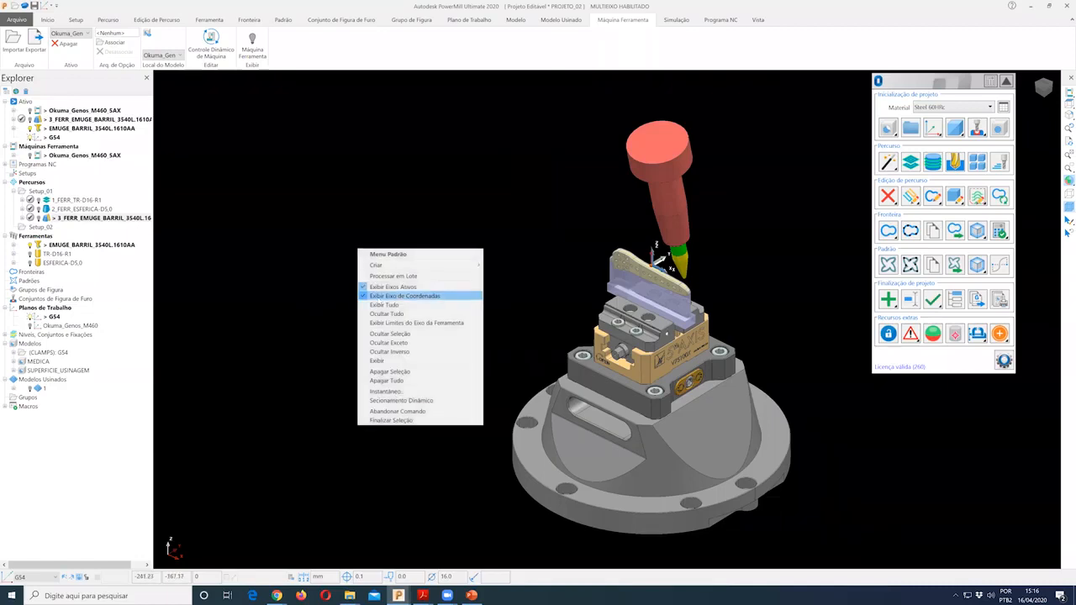
pyautogui.click(506, 312)
pyautogui.scroll(2, 481, 387)
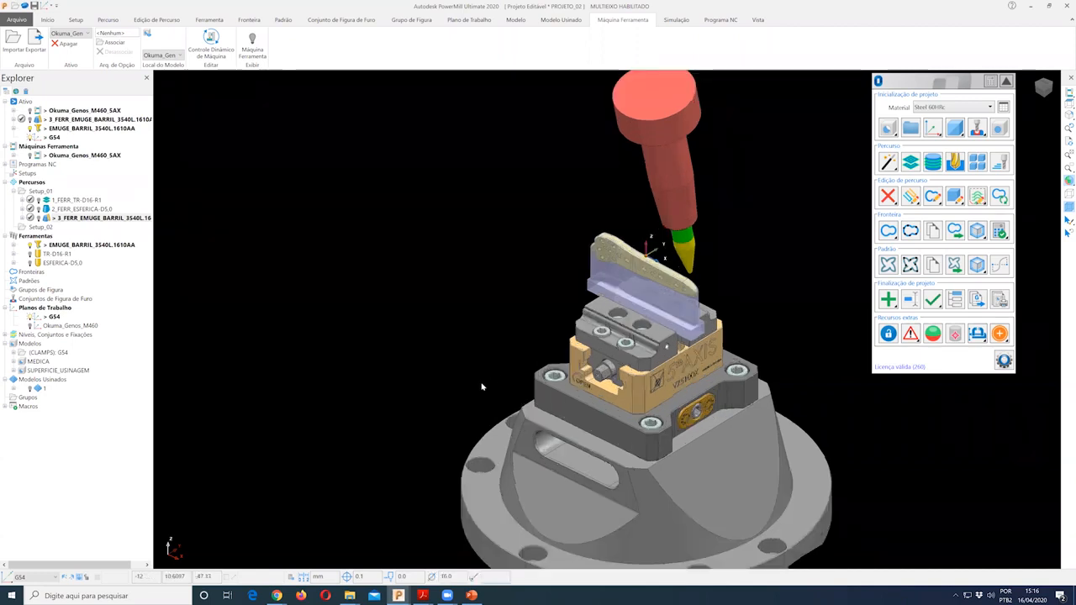
pyautogui.scroll(2, 336, 432)
pyautogui.scroll(2, 697, 363)
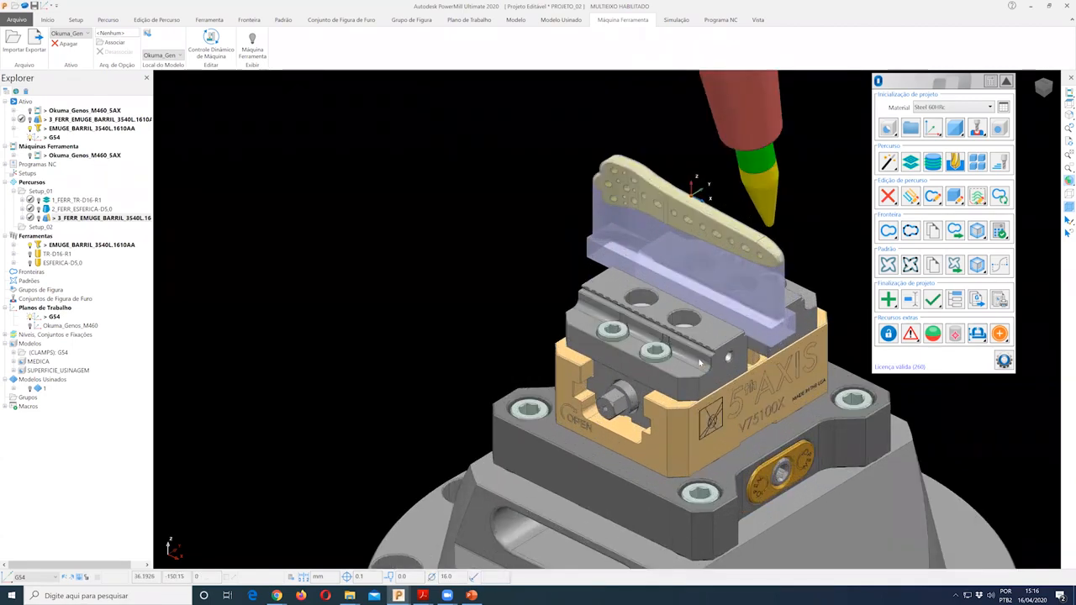
pyautogui.scroll(-1, 698, 363)
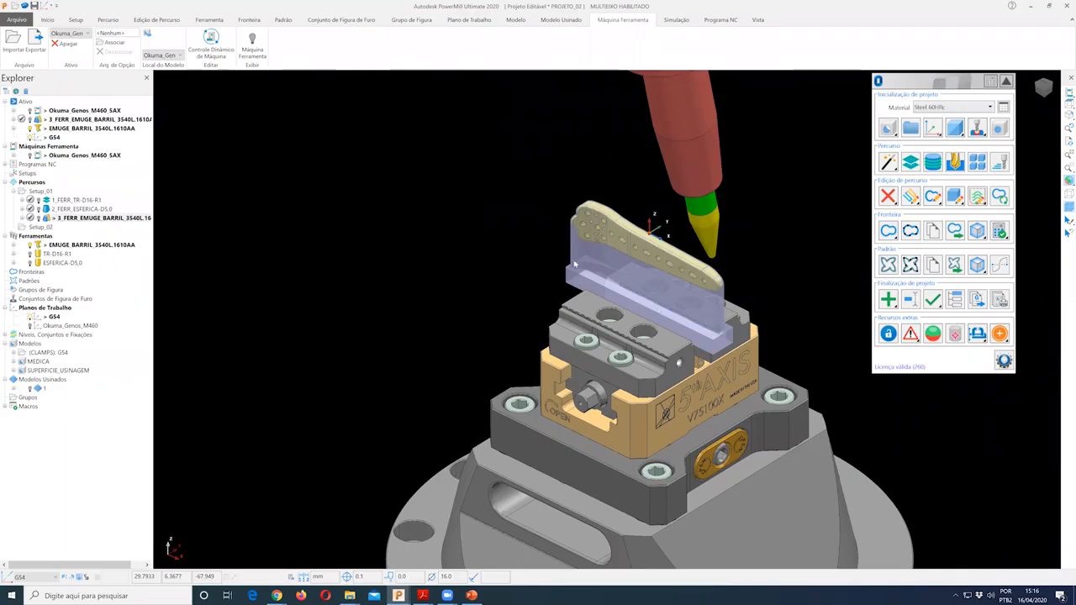
pyautogui.scroll(-1, 453, 176)
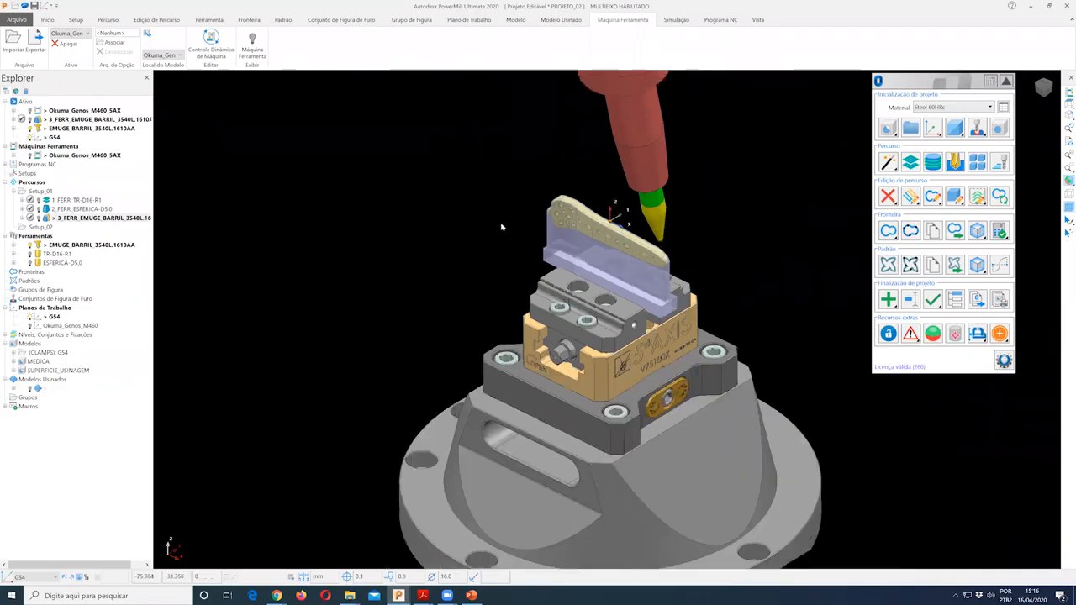
pyautogui.scroll(-1, 497, 229)
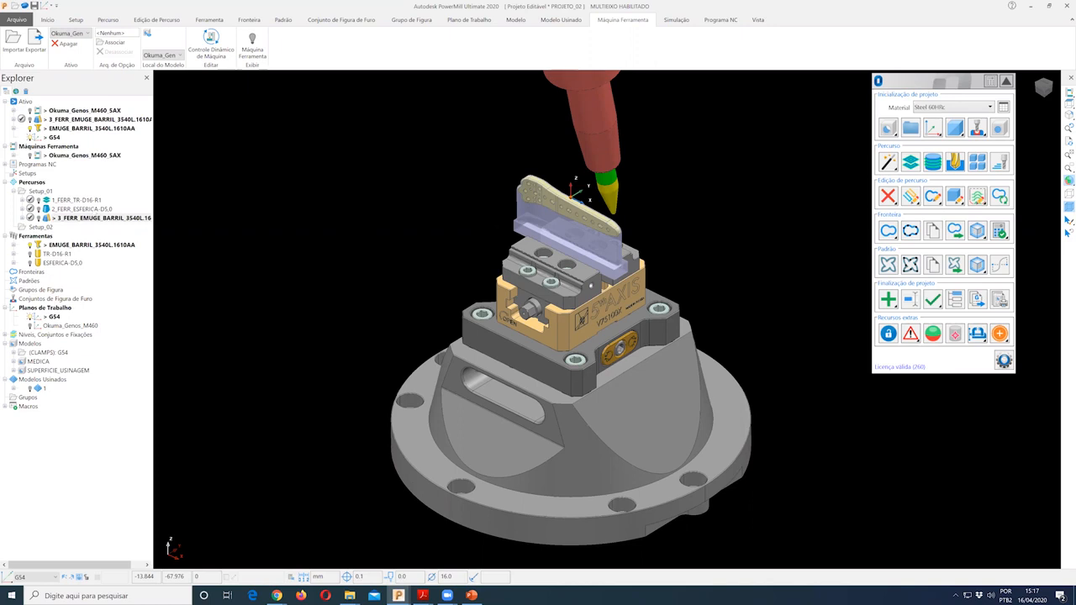
# Step: Select the 3_FERR EMUGE_BARRIL toolpath and examine its passes around the medical plate up close
pyautogui.click(101, 217)
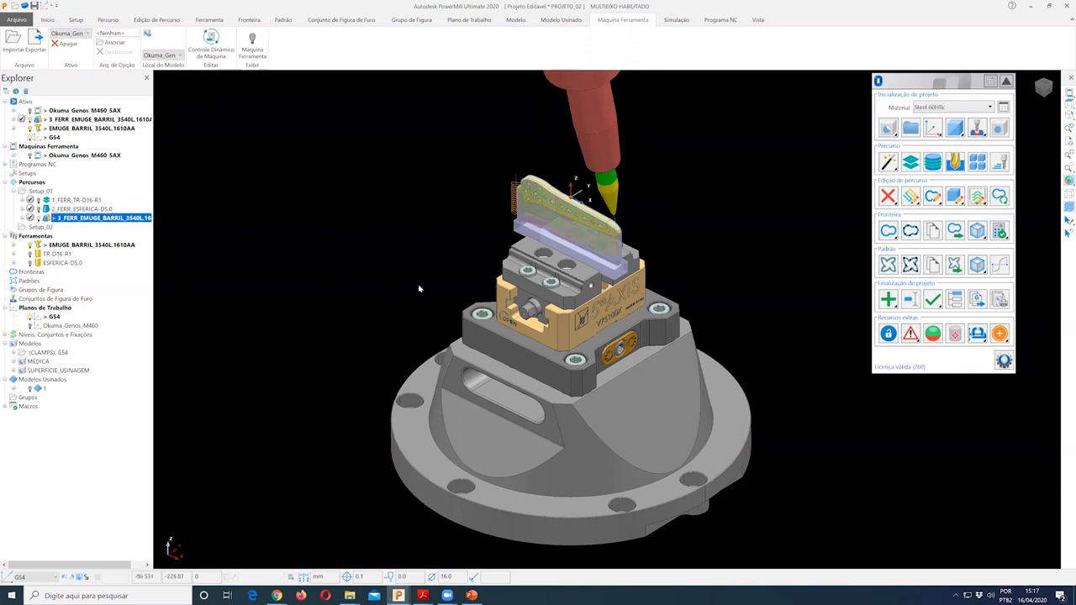
pyautogui.scroll(2, 558, 204)
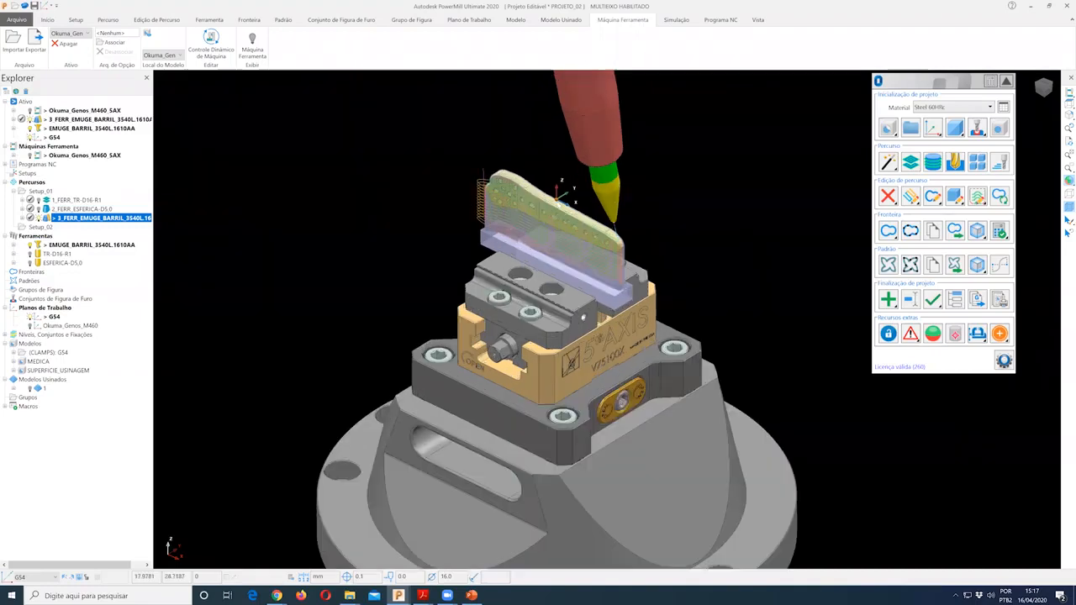
pyautogui.scroll(1, 559, 204)
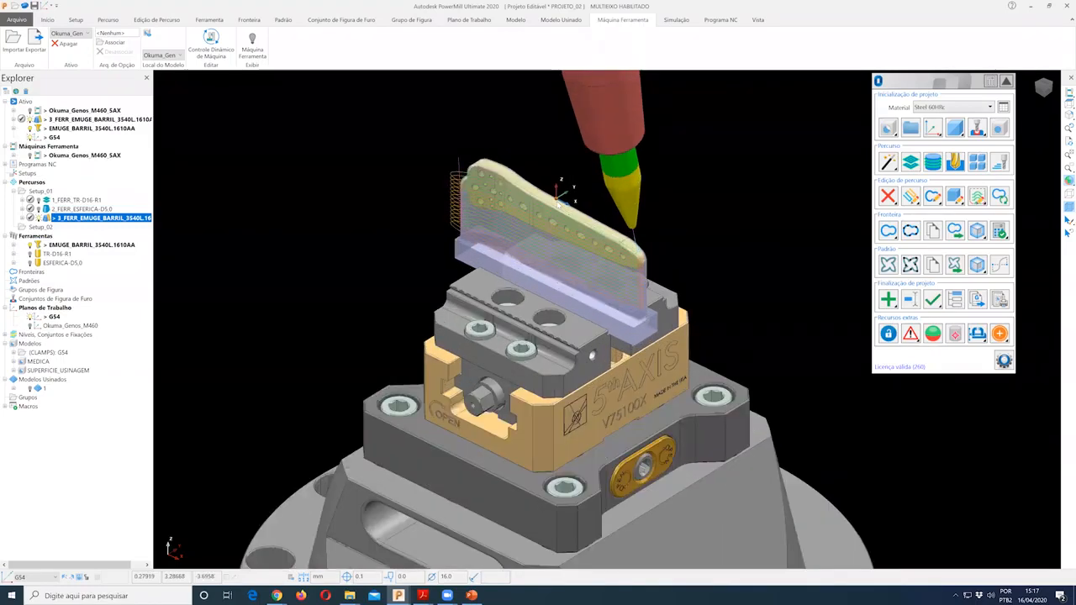
pyautogui.scroll(2, 615, 248)
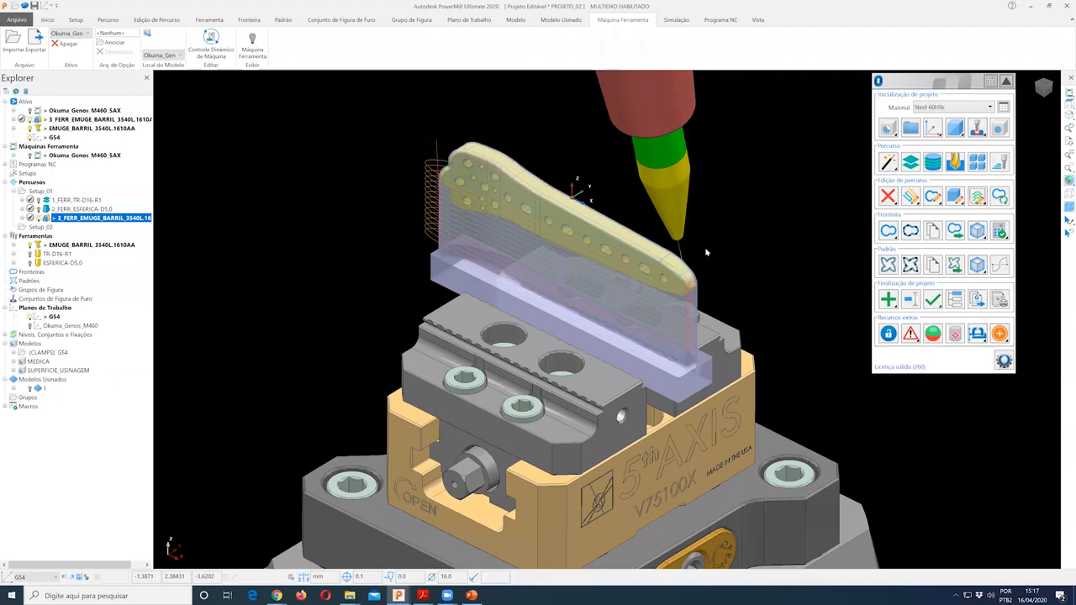
pyautogui.scroll(1, 651, 341)
pyautogui.moveTo(652, 349); pyautogui.dragTo(697, 307, button='middle')
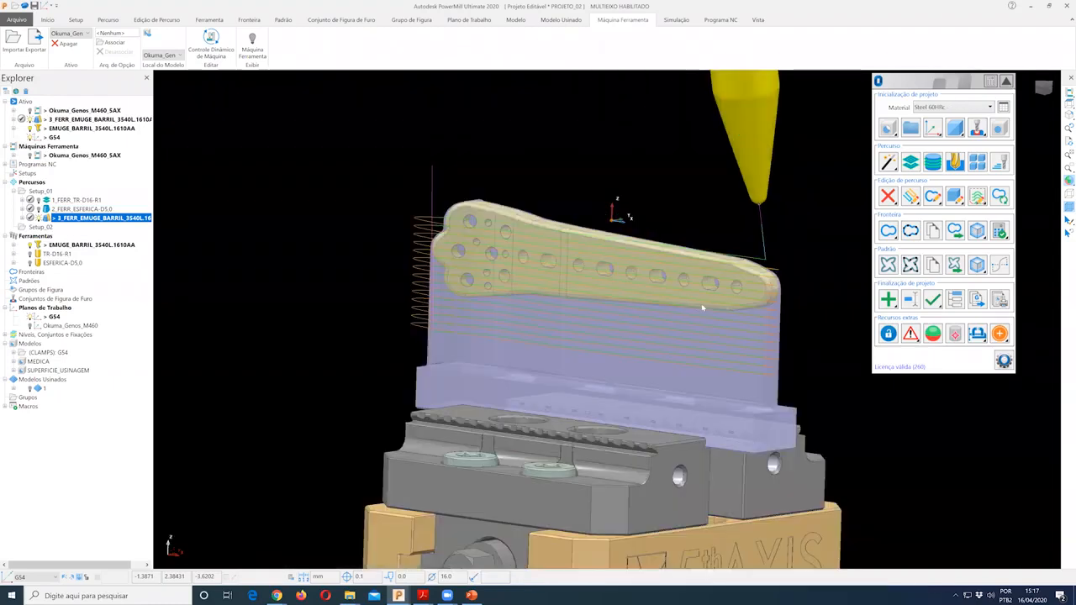
pyautogui.scroll(1, 704, 308)
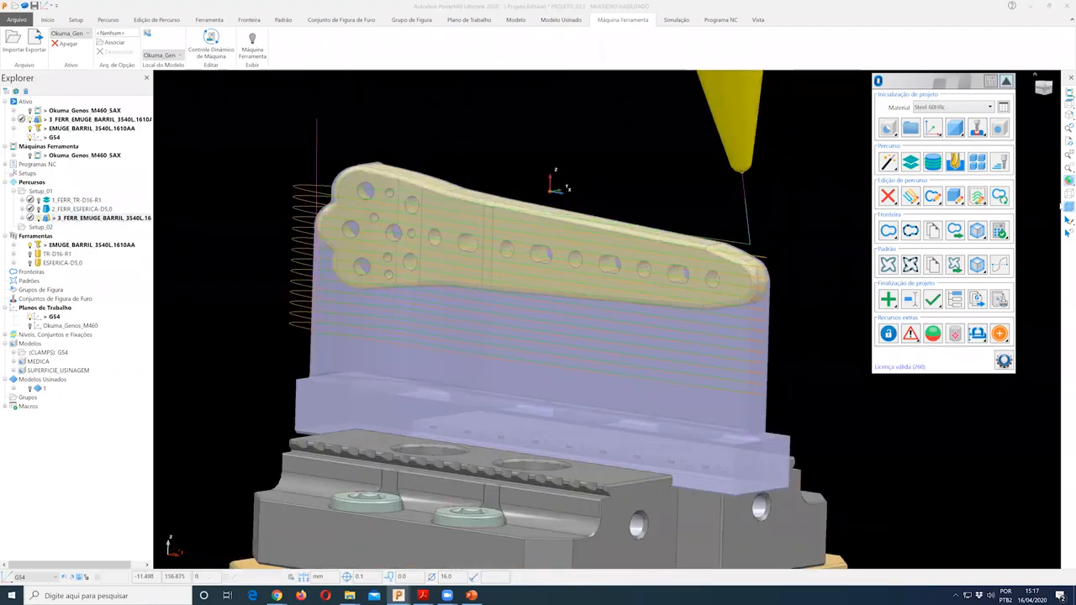
# Step: Collapse the floating palette and show the Okuma machine tool around the fixtured plate
pyautogui.click(1006, 81)
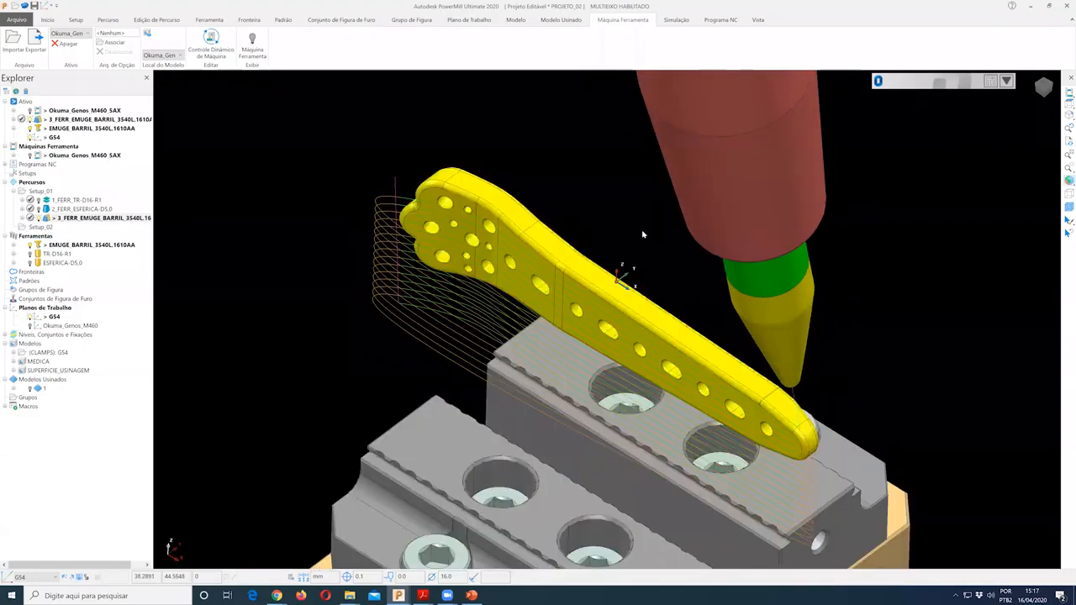
pyautogui.click(252, 44)
pyautogui.moveTo(997, 281); pyautogui.dragTo(5, 244, button='middle')
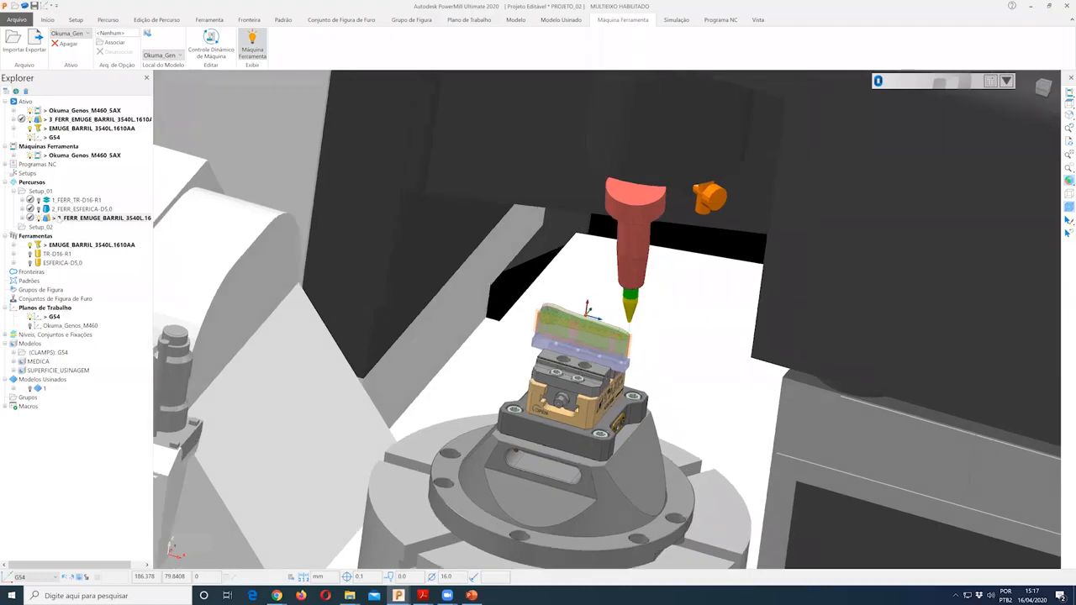
# Step: Start a machine simulation of the 3_FERR EMUGE_BARRIL toolpath from its beginning at 5.0 x feed speed
pyautogui.rightClick(58, 218)
pyautogui.click(433, 265)
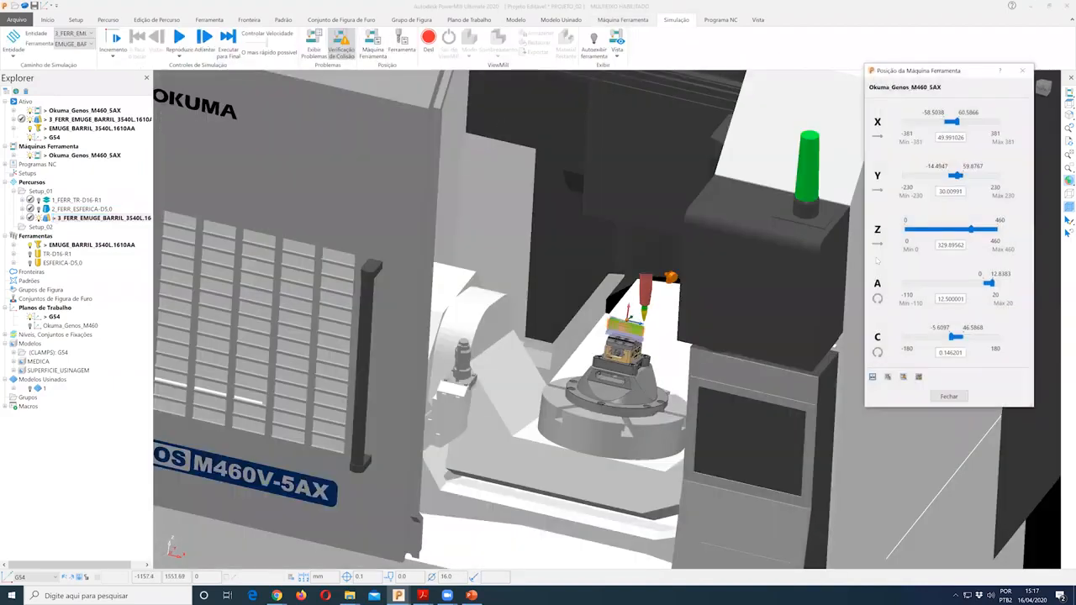
pyautogui.keyDown('shift'); pyautogui.moveTo(775, 259); pyautogui.dragTo(750, 262, button='middle'); pyautogui.keyUp('shift')
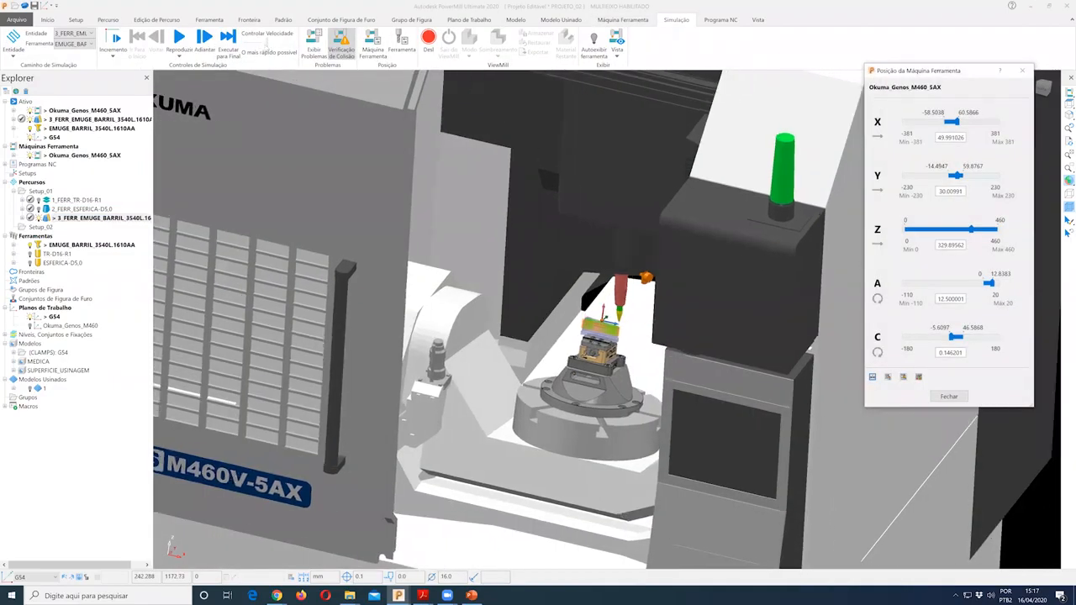
pyautogui.click(249, 45)
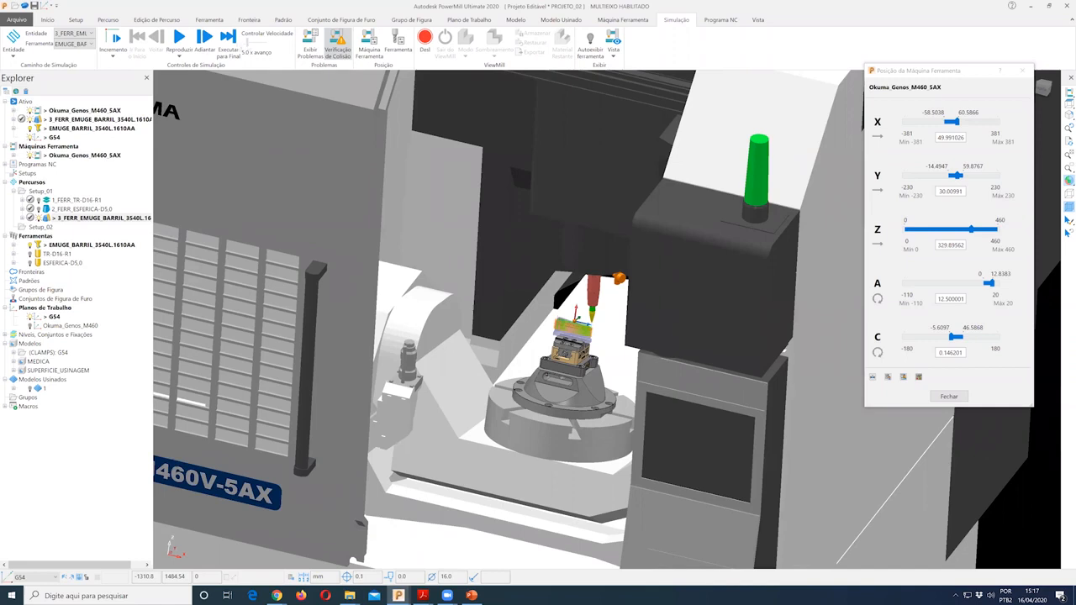
pyautogui.click(178, 37)
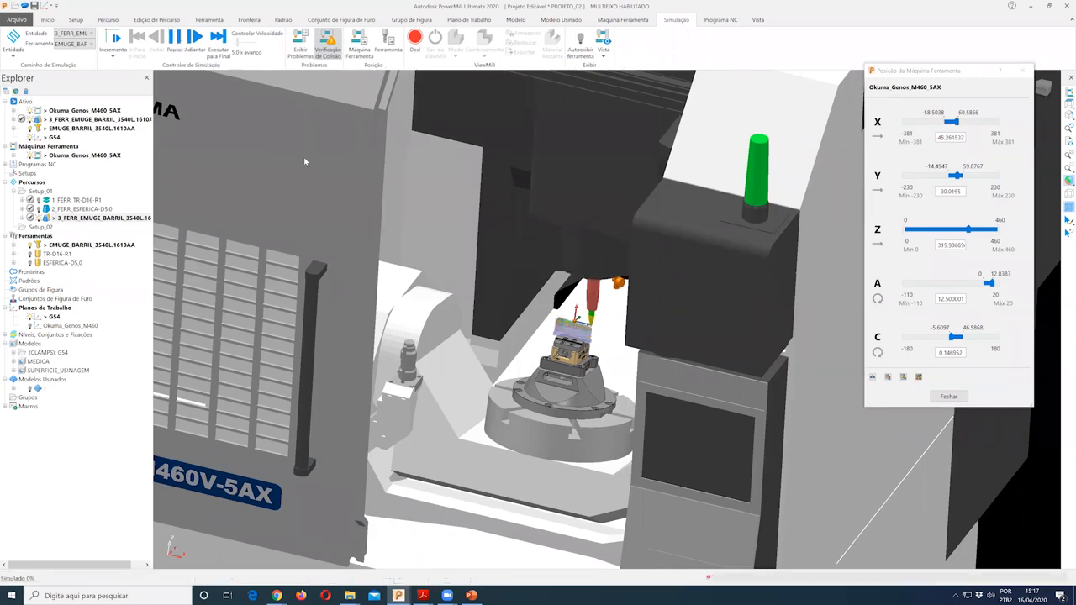
# Step: Examine the barrel tool's motion along the plate up close during playback, and stop the simulation
pyautogui.scroll(5, 303, 158)
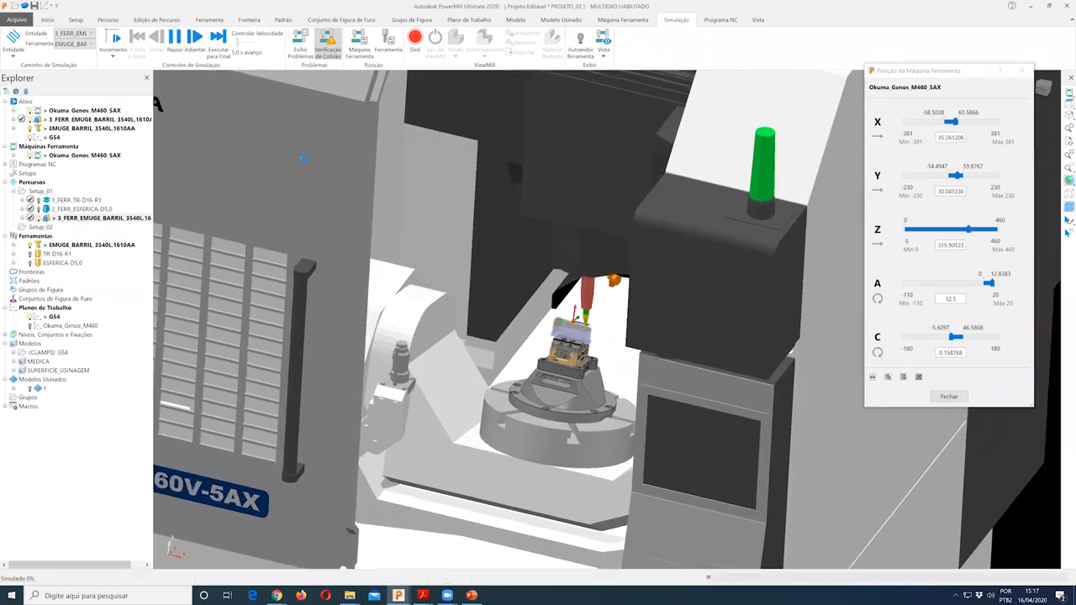
pyautogui.scroll(2, 304, 158)
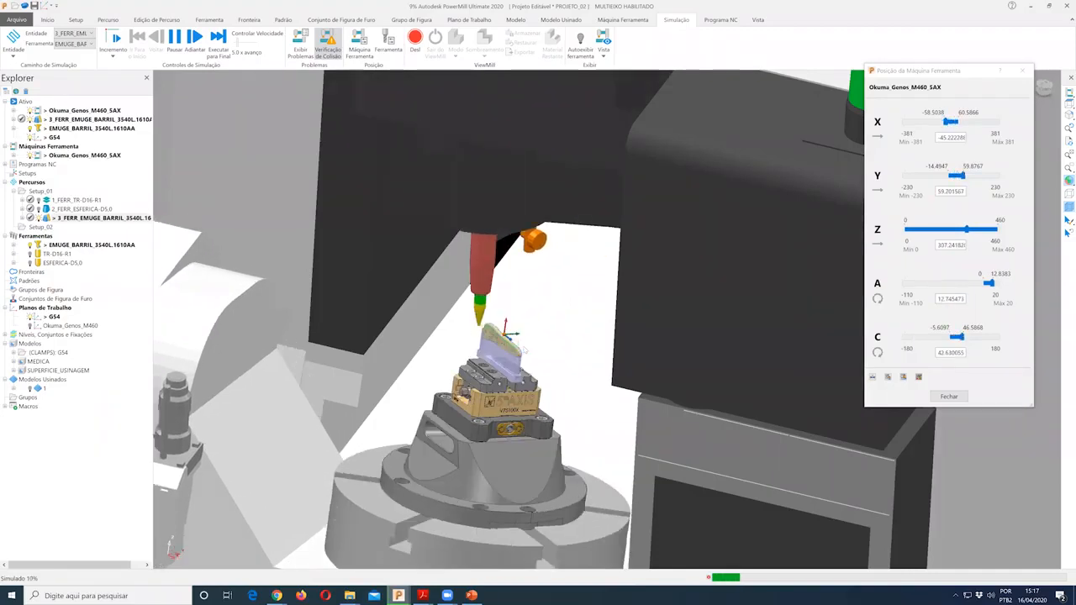
pyautogui.scroll(5, 524, 346)
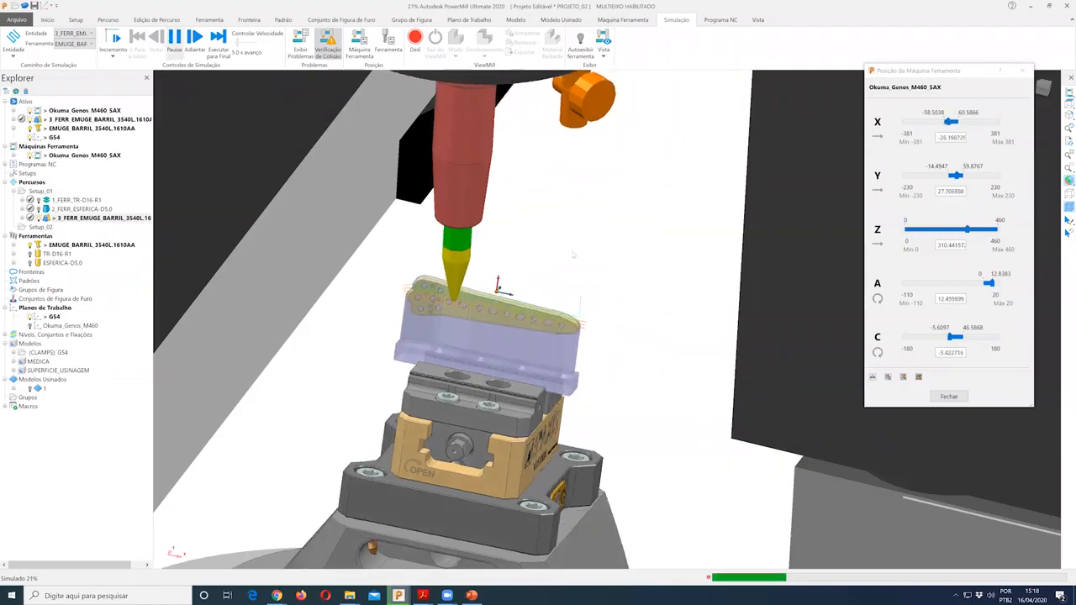
pyautogui.press('Escape')
pyautogui.scroll(2, 530, 163)
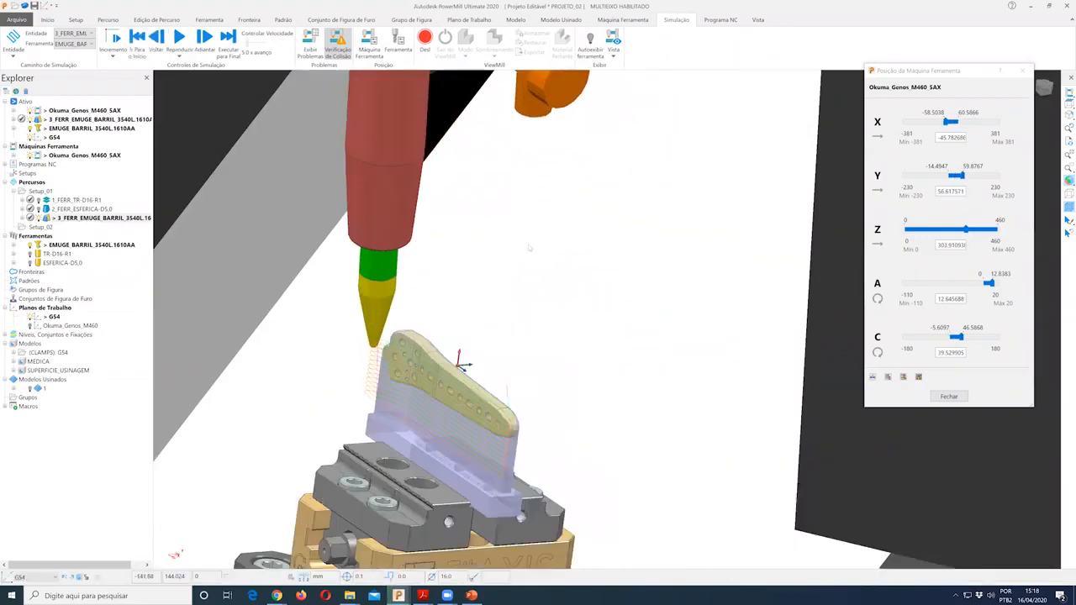
# Step: Switch to Adobe Acrobat Reader, bring up the gf1_e.pdf catalogue and widen its window
pyautogui.scroll(-3, 609, 266)
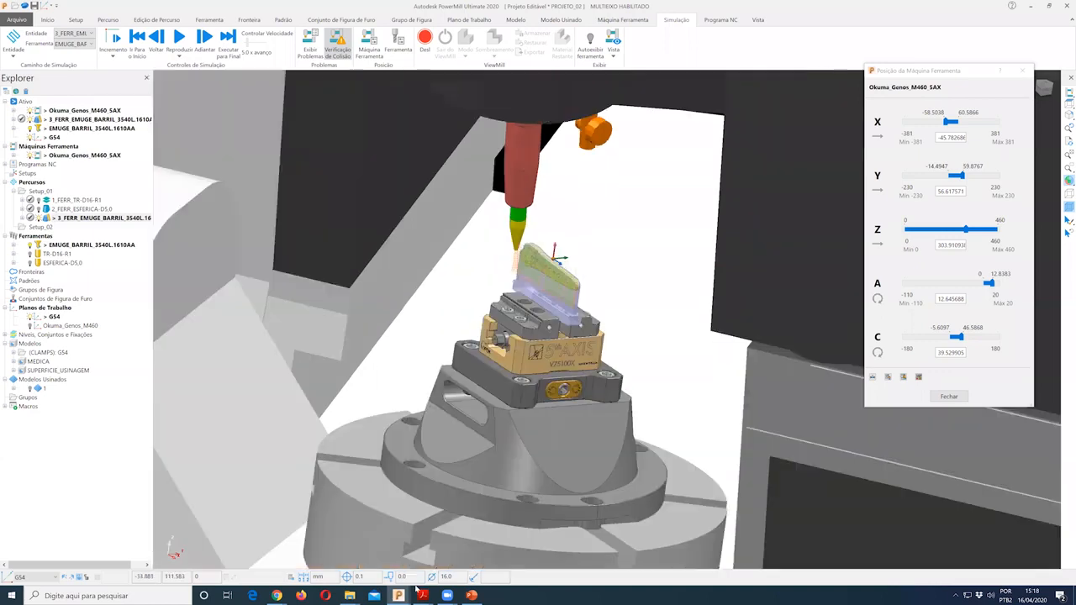
pyautogui.moveTo(400, 593)
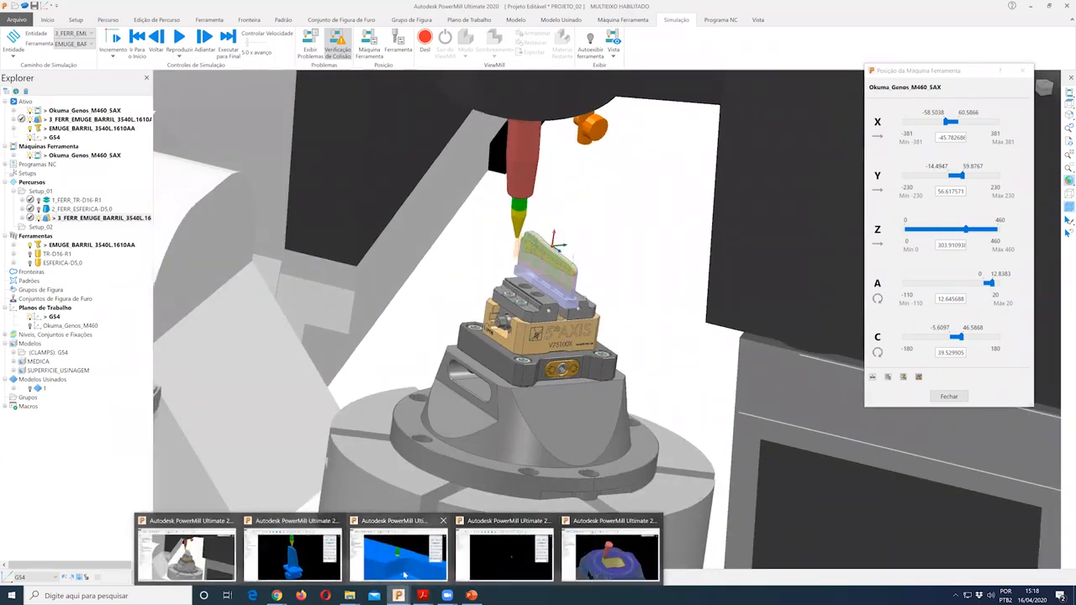
pyautogui.moveTo(404, 575)
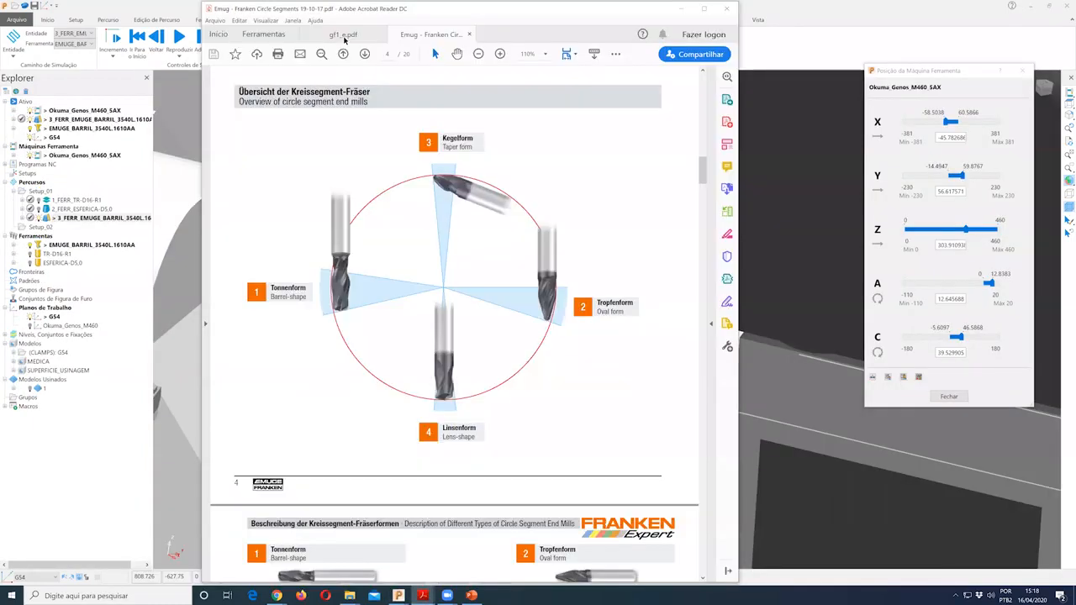
pyautogui.click(345, 38)
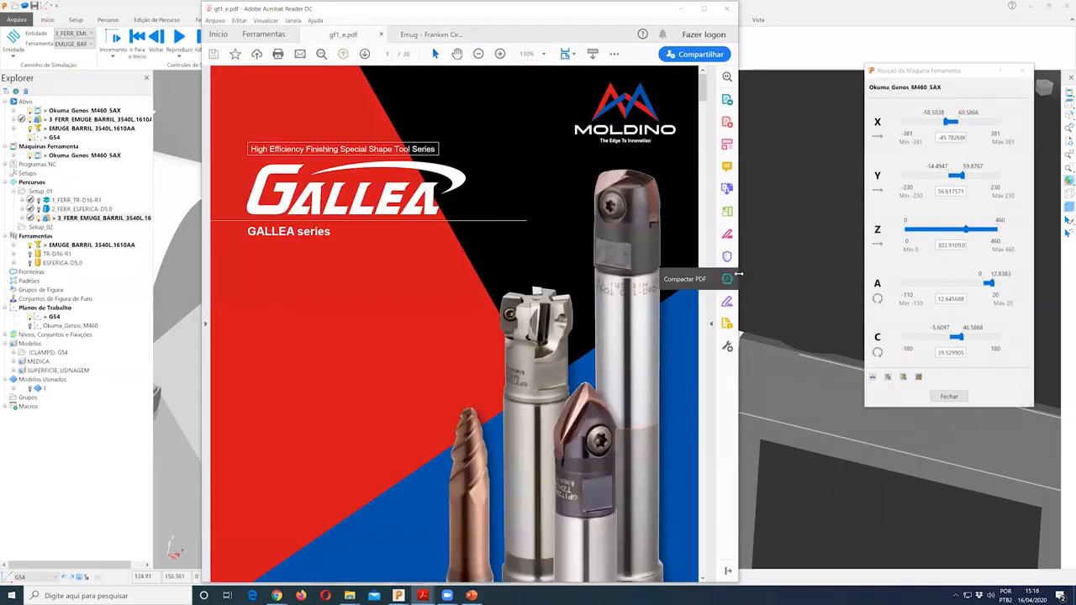
pyautogui.moveTo(738, 273); pyautogui.dragTo(808, 273)
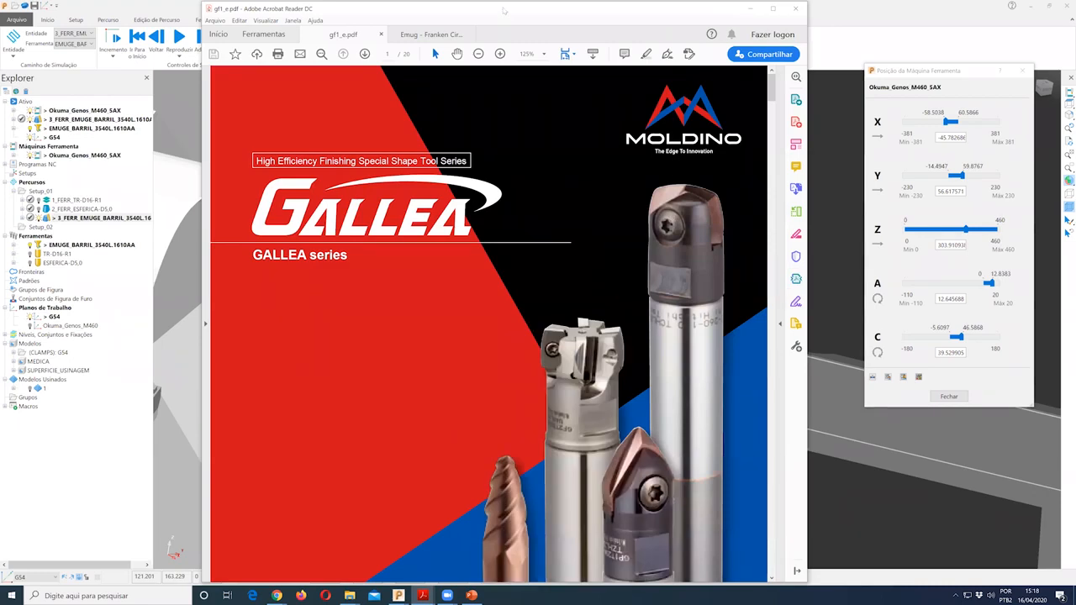
pyautogui.moveTo(505, 13); pyautogui.dragTo(502, 12)
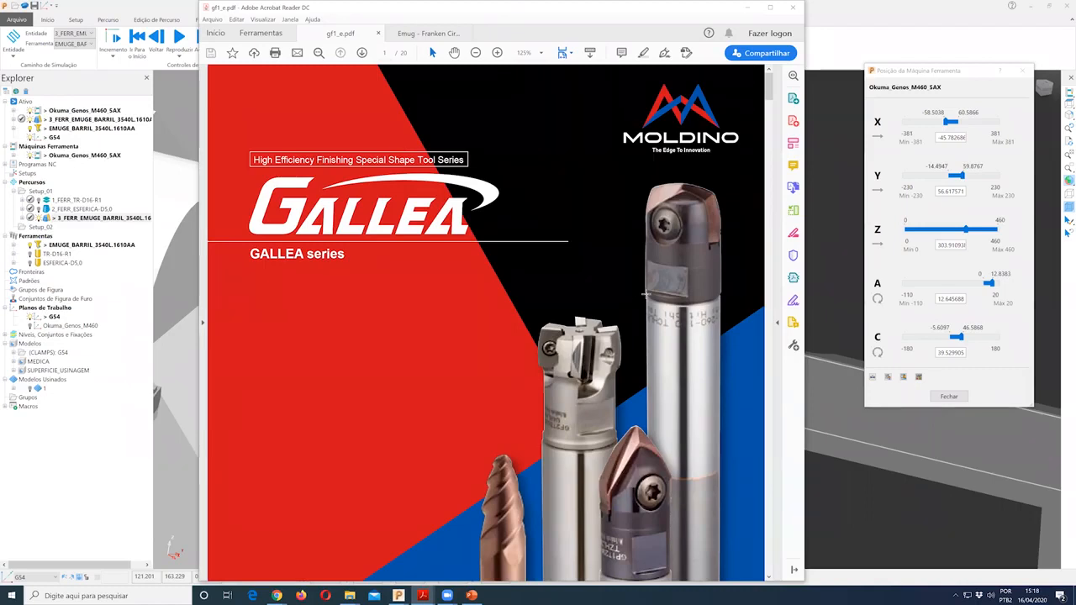
# Step: Look through the catalogue's cover page and the GALLEA series overview of the GF1, GF2T and GP1LB tool types
pyautogui.scroll(-1, 646, 294)
pyautogui.scroll(-1, 646, 294)
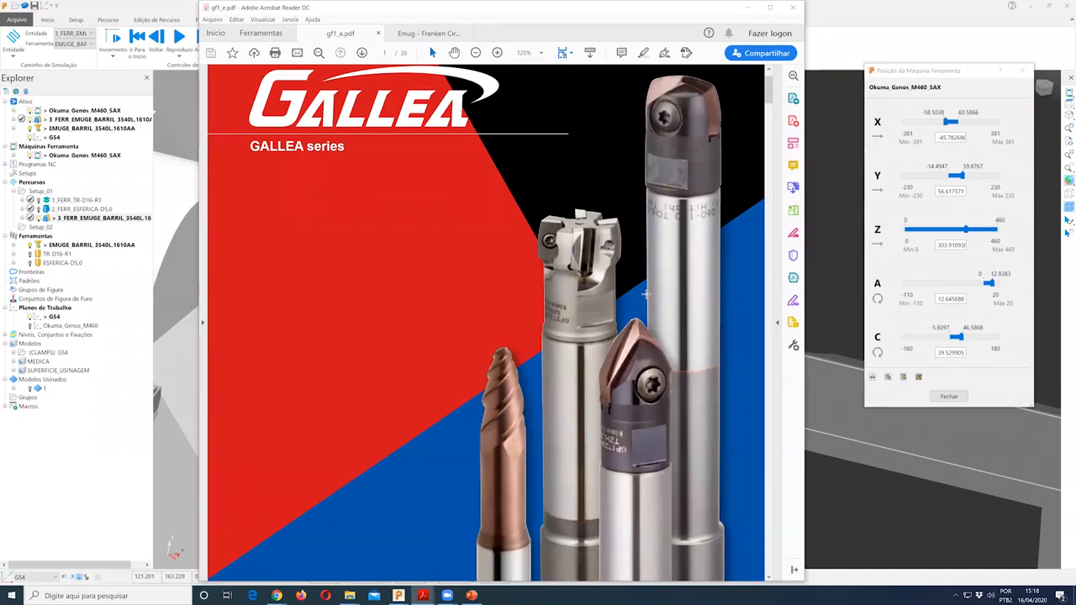
pyautogui.scroll(-1, 645, 295)
pyautogui.scroll(-2, 553, 280)
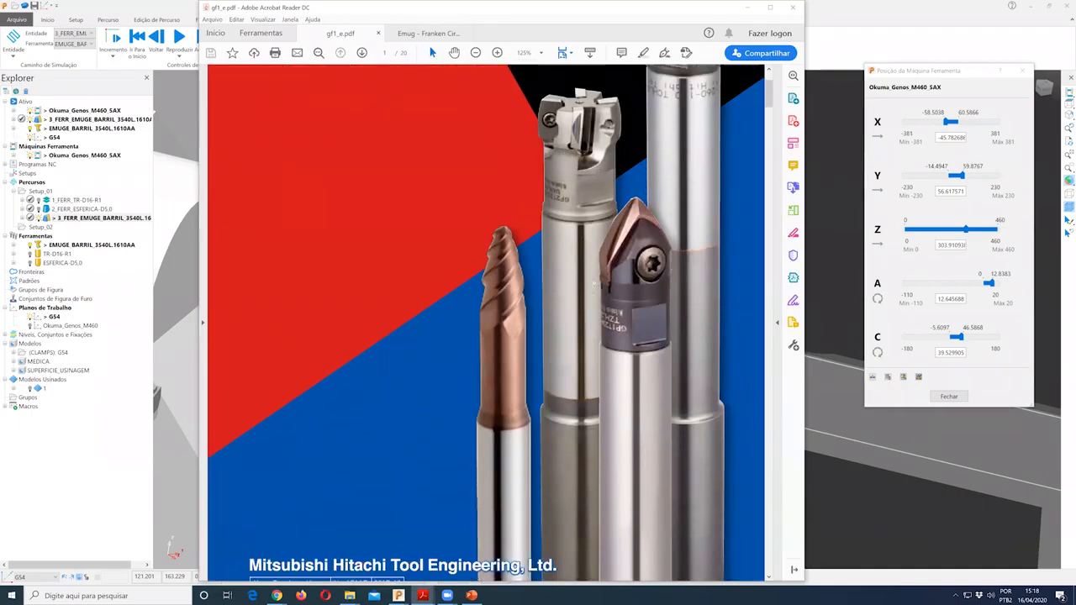
pyautogui.scroll(-1, 594, 284)
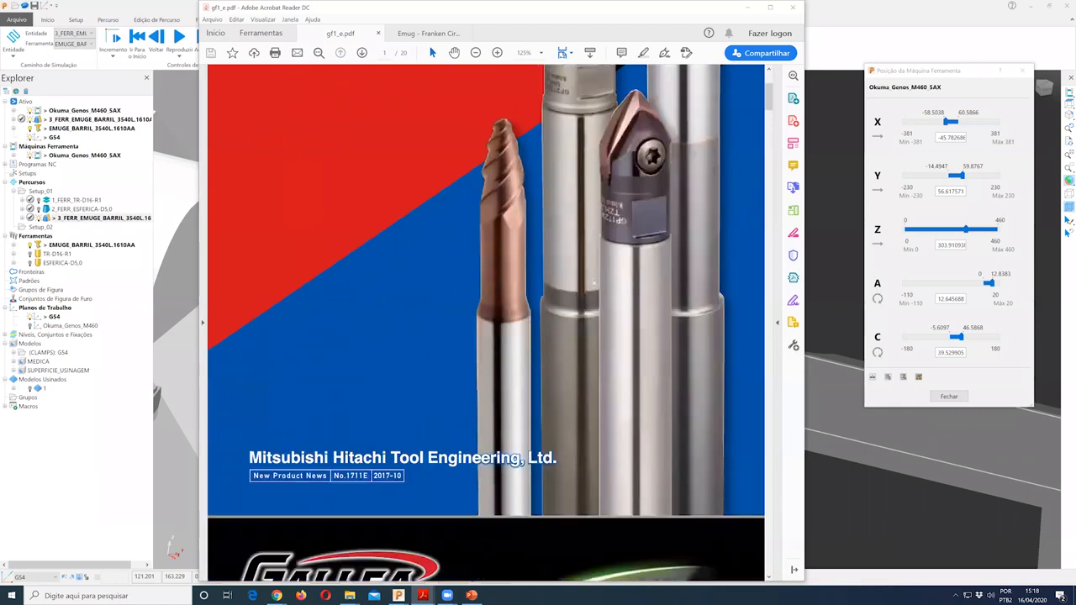
pyautogui.scroll(-4, 593, 284)
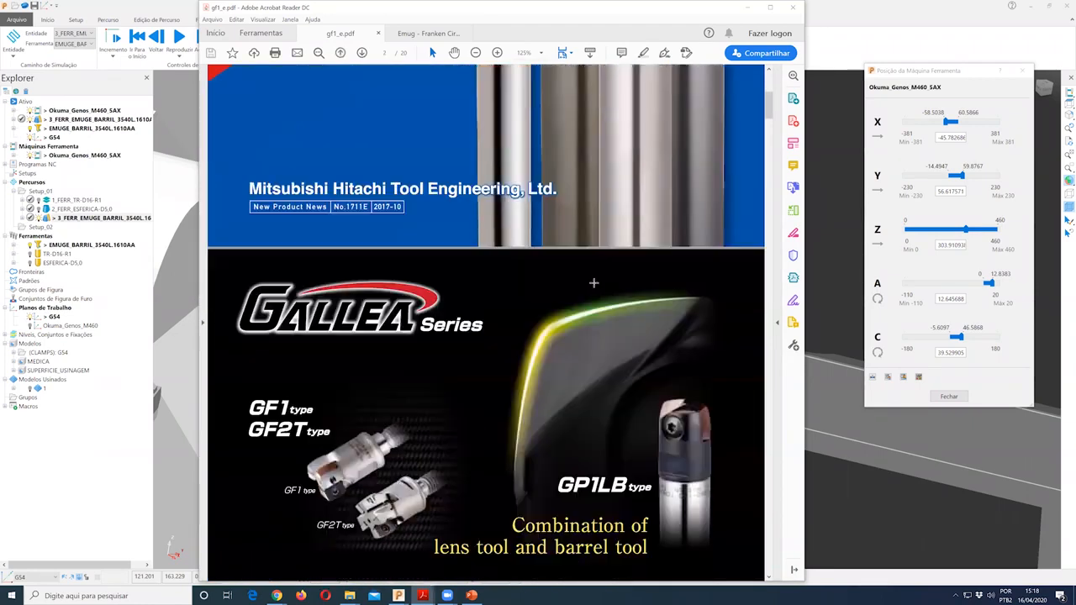
pyautogui.scroll(-1, 594, 283)
pyautogui.scroll(-1, 594, 283)
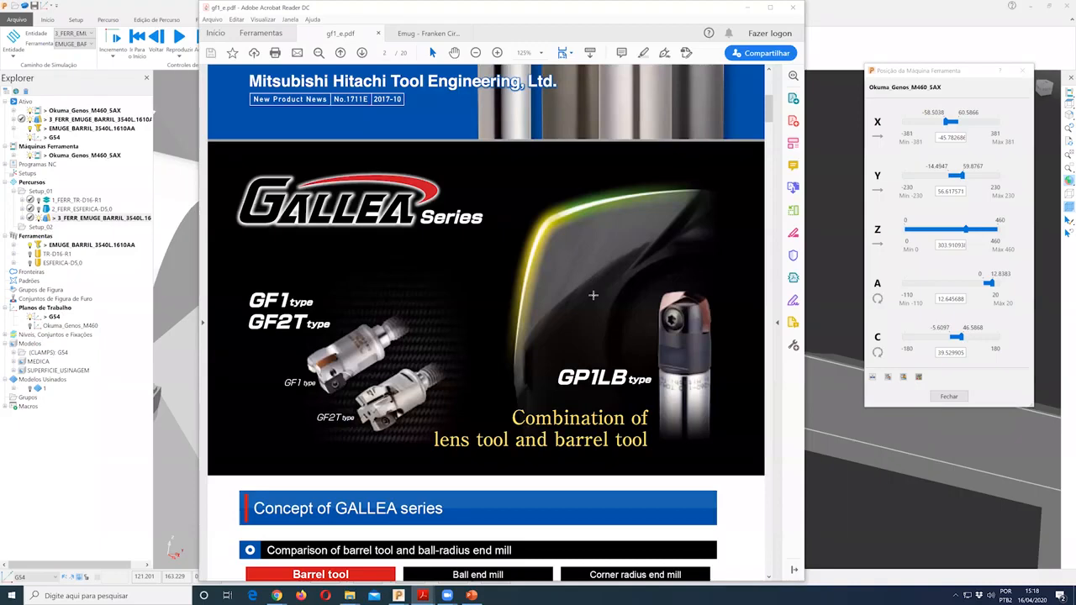
pyautogui.scroll(-1, 593, 299)
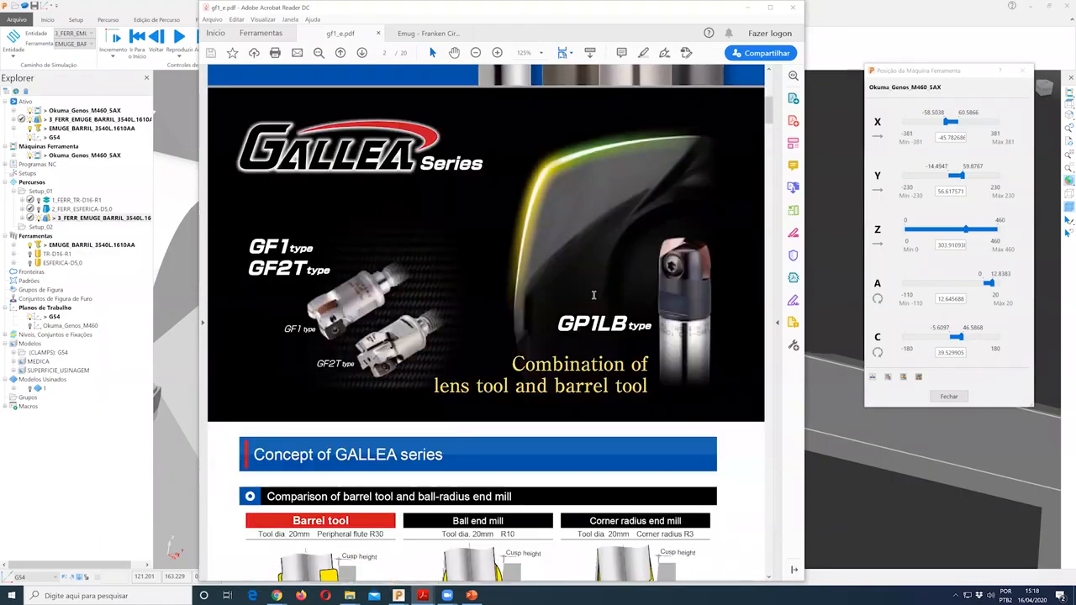
# Step: Examine the catalogue's barrel and lens tool comparisons and the diagram relating GALLEA tools to a 60 mm ball end mill
pyautogui.scroll(-2, 593, 294)
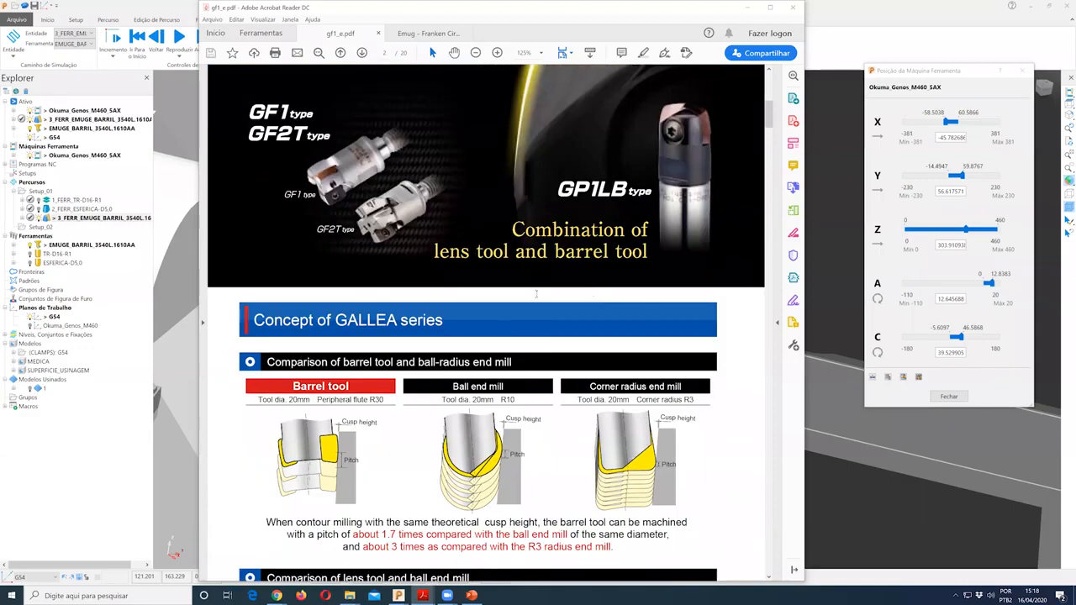
pyautogui.scroll(-3, 536, 293)
pyautogui.scroll(-1, 535, 293)
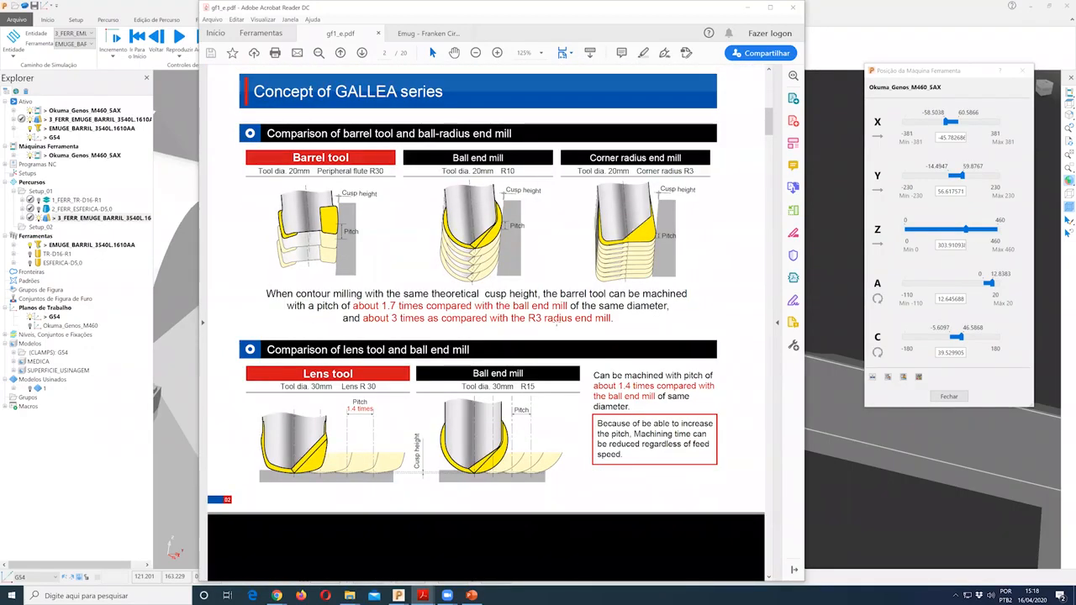
pyautogui.scroll(-3, 517, 315)
pyautogui.scroll(-3, 516, 315)
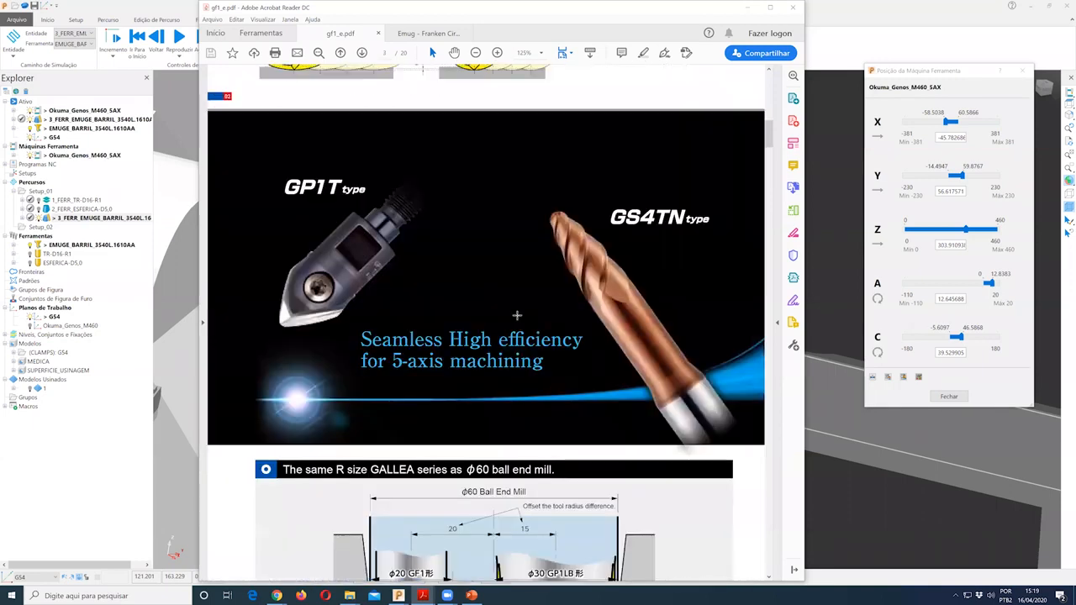
pyautogui.scroll(-2, 764, 140)
pyautogui.scroll(-2, 771, 147)
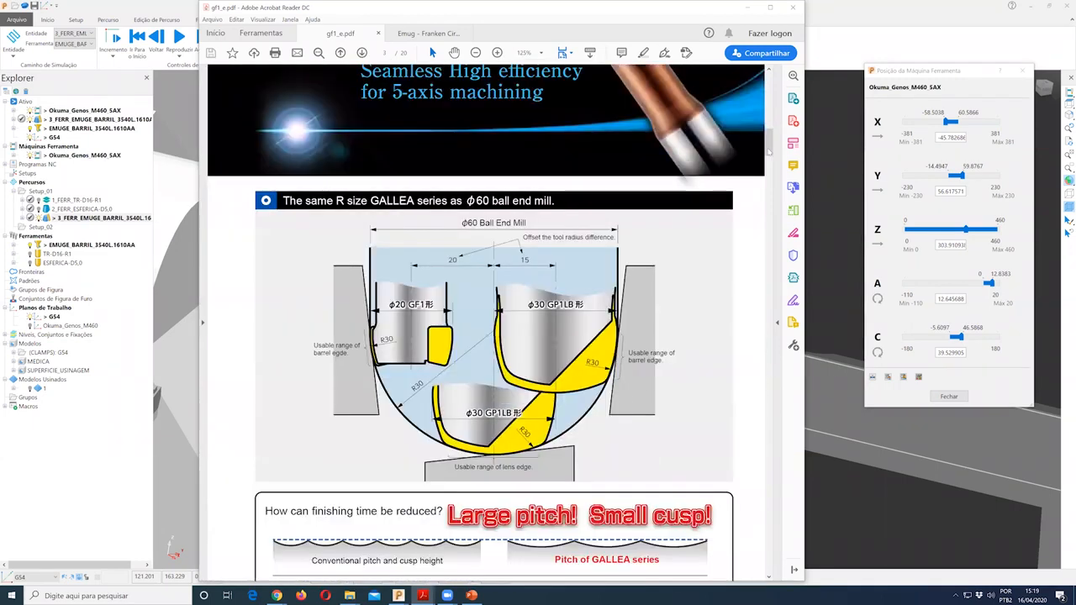
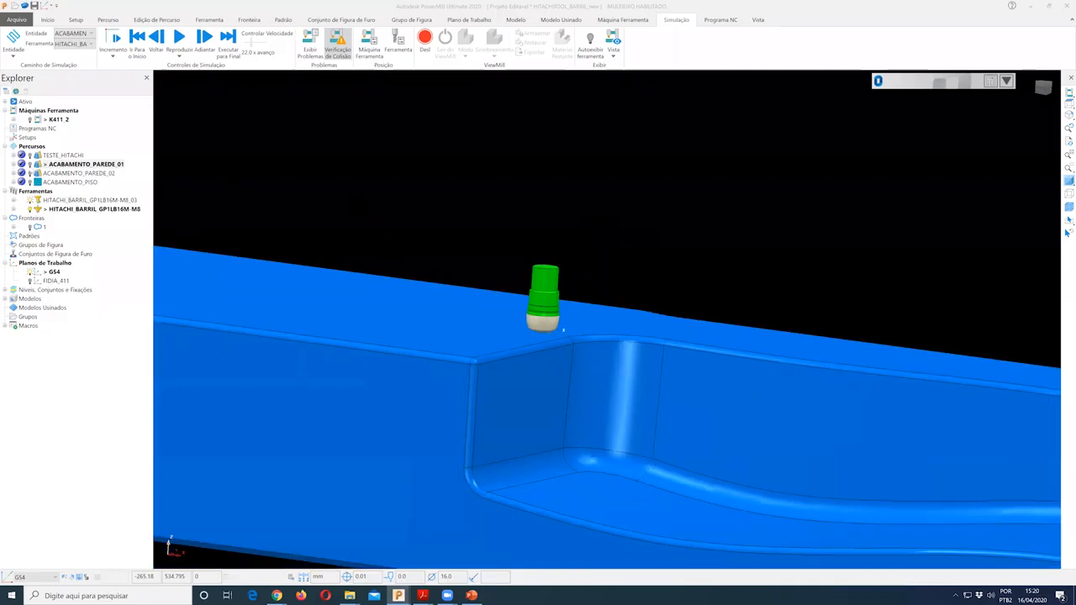
# Step: Show the ACABAMENTO_PAREDE_01 toolpath and hide the HITACHI_BARRIL_GP1LB16M-M8_03 tool in the HITACHITOOL_BARRIL_new project
pyautogui.click(31, 163)
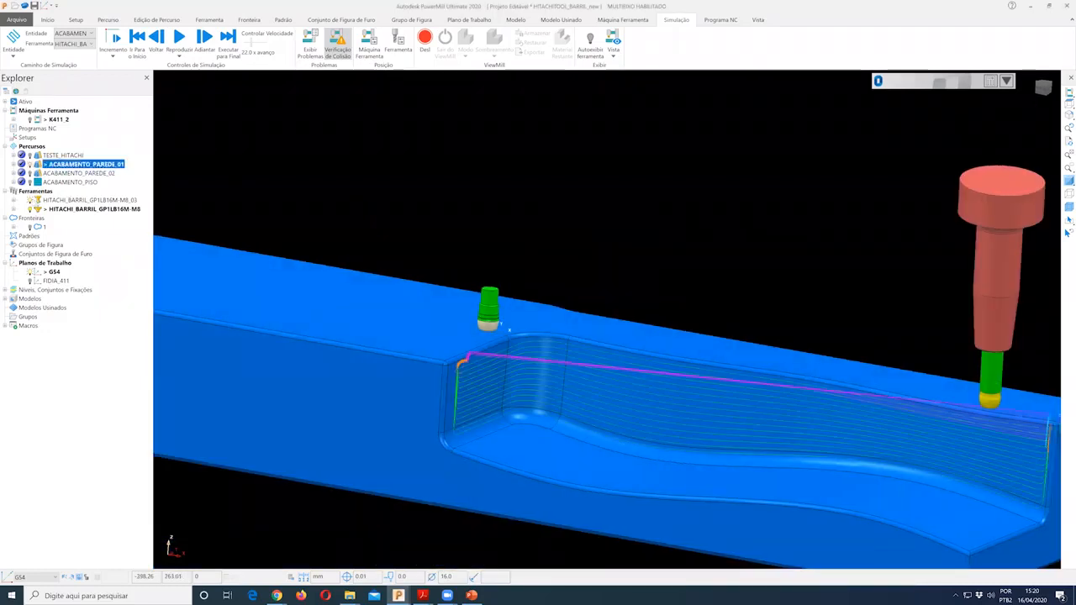
pyautogui.click(30, 200)
pyautogui.moveTo(734, 339); pyautogui.dragTo(728, 340, button='middle')
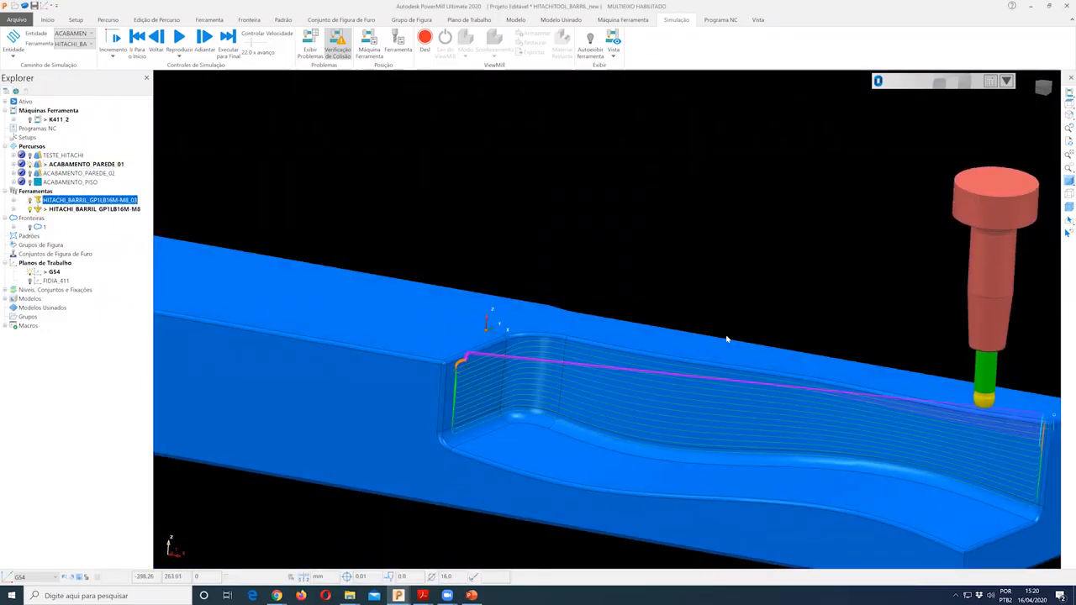
# Step: Play the ACABAMENTO_PAREDE_01 toolpath simulation with the whole cavity wall in view
pyautogui.scroll(-1, 740, 351)
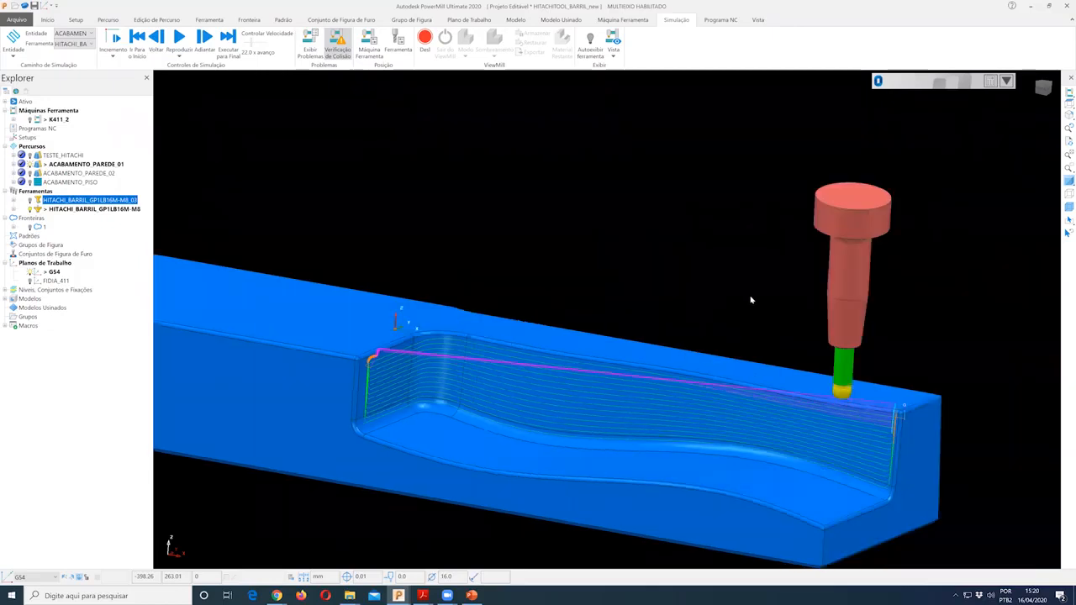
pyautogui.scroll(-1, 752, 306)
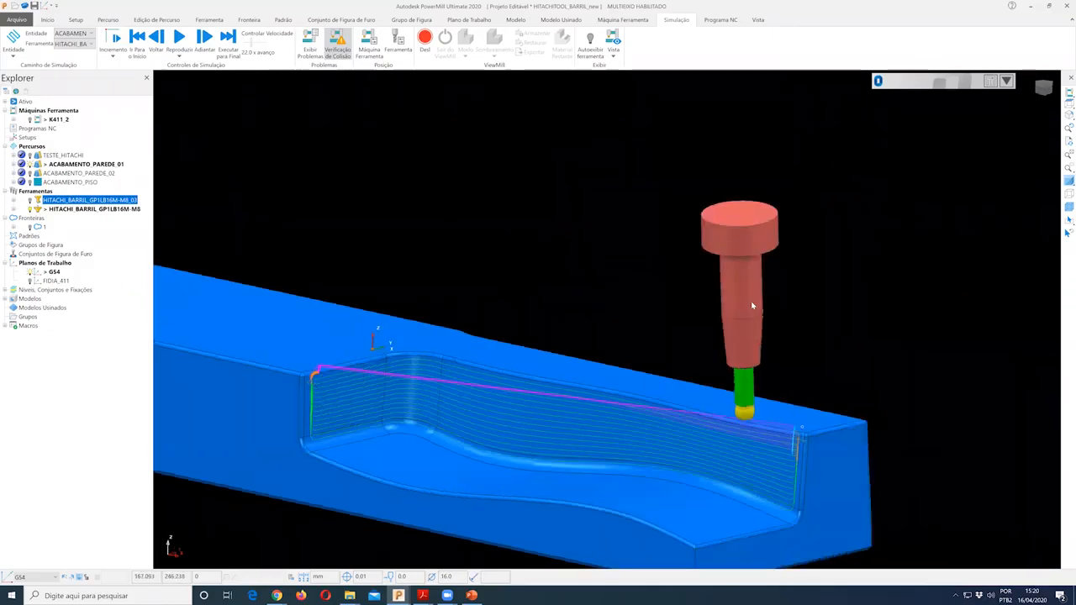
pyautogui.moveTo(752, 306); pyautogui.dragTo(374, 258, button='middle')
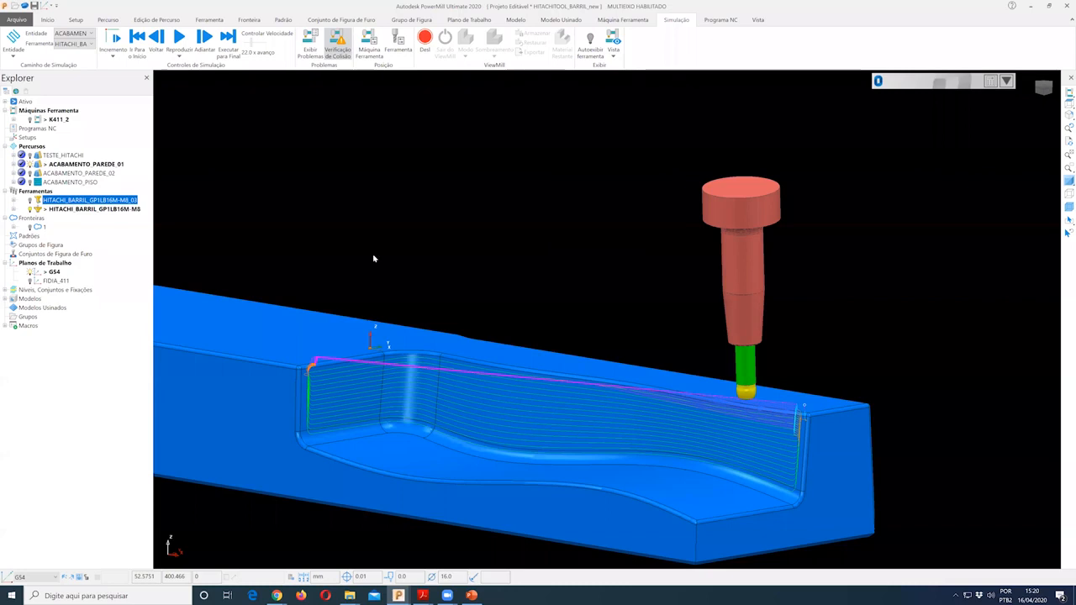
pyautogui.scroll(-2, 321, 336)
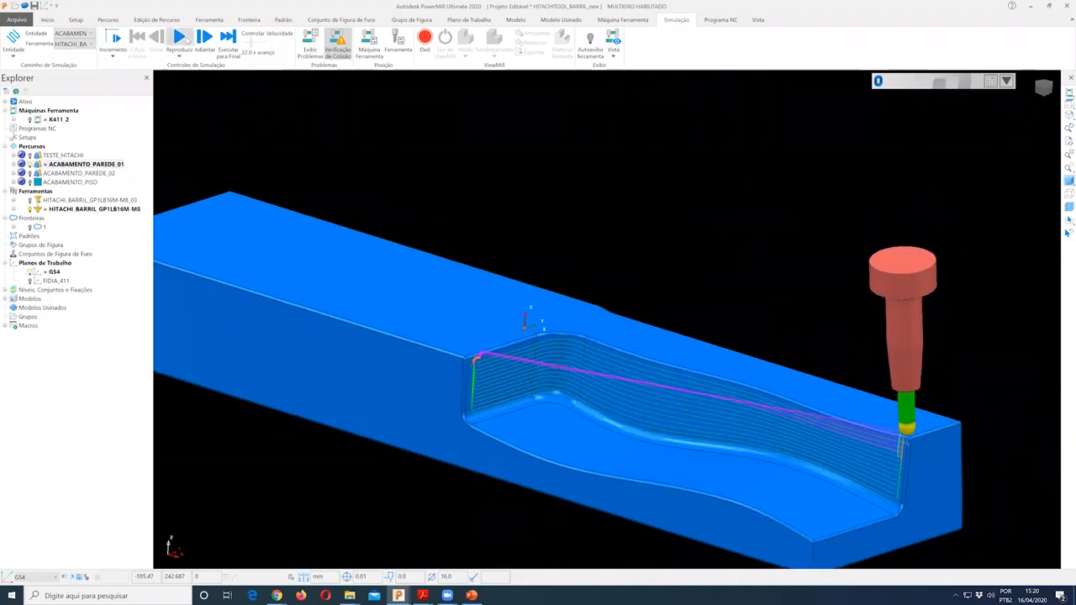
pyautogui.click(181, 37)
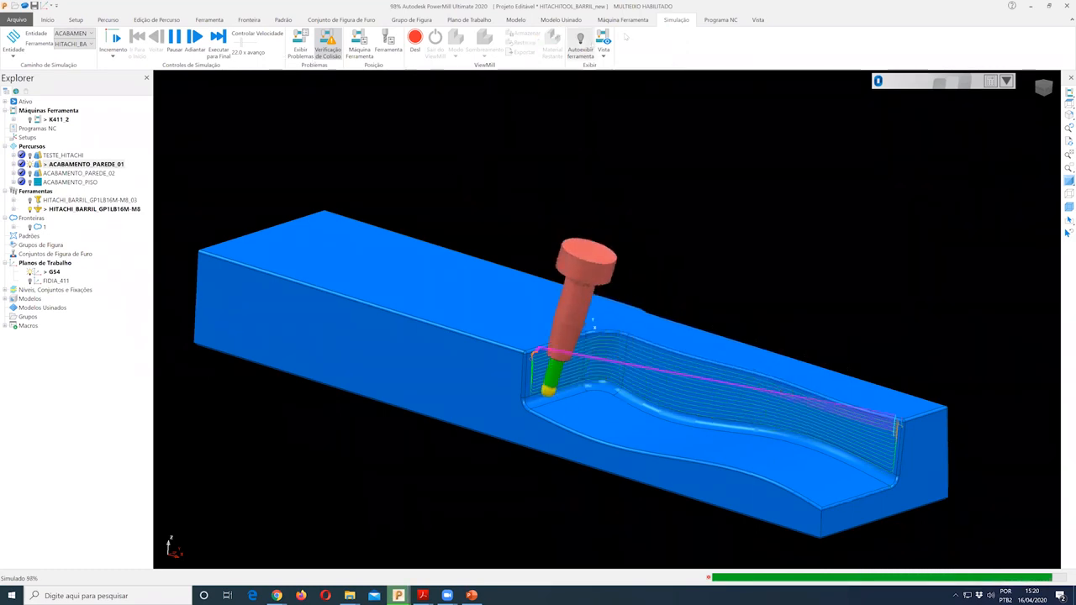
# Step: Show the K411_2 machine tool together with the blue part
pyautogui.click(626, 21)
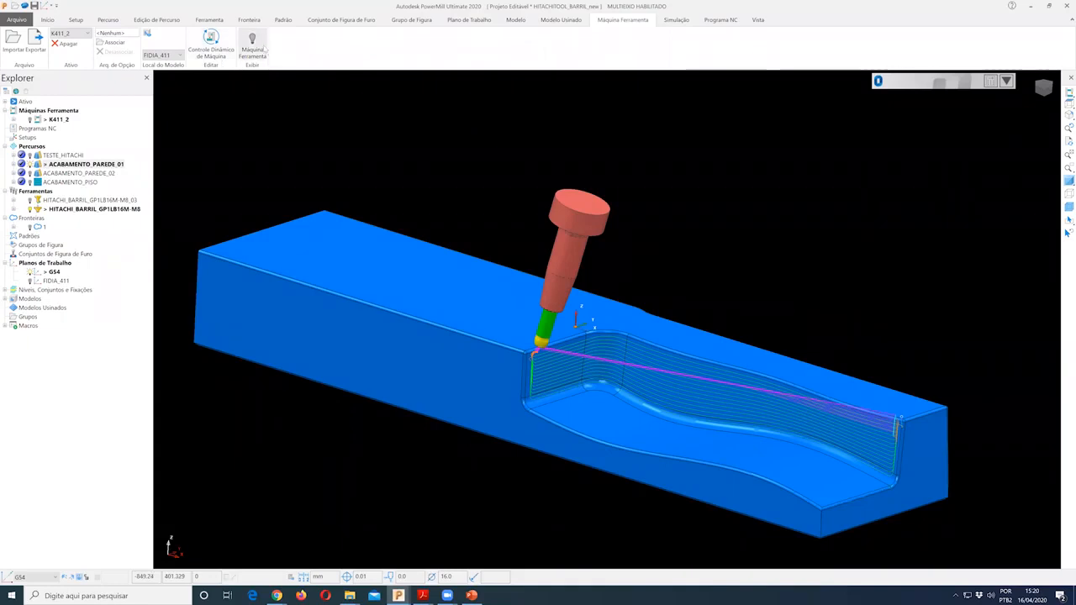
pyautogui.click(252, 46)
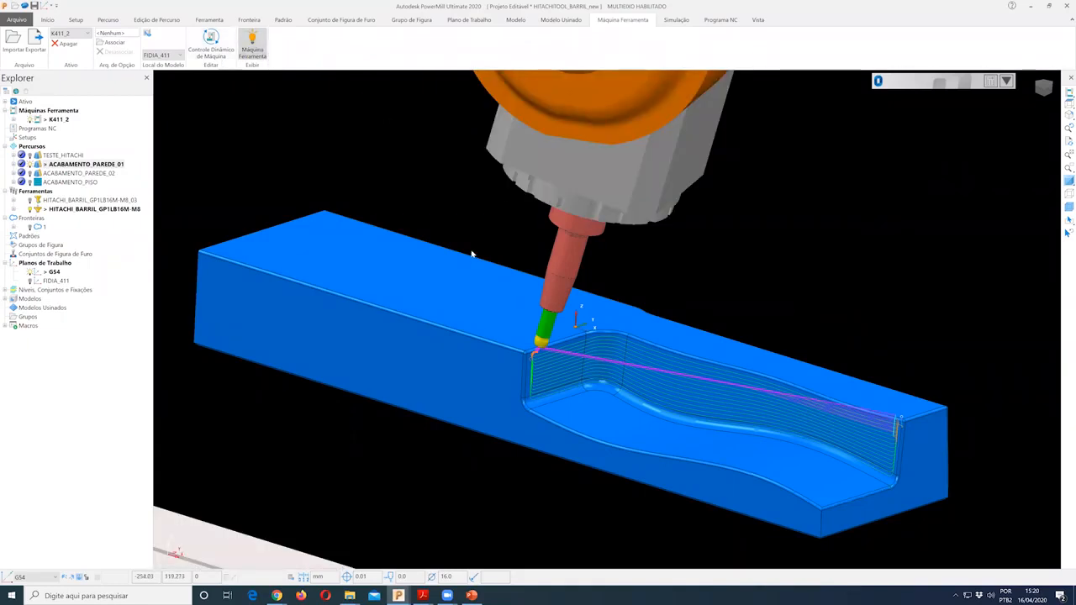
pyautogui.scroll(-2, 472, 253)
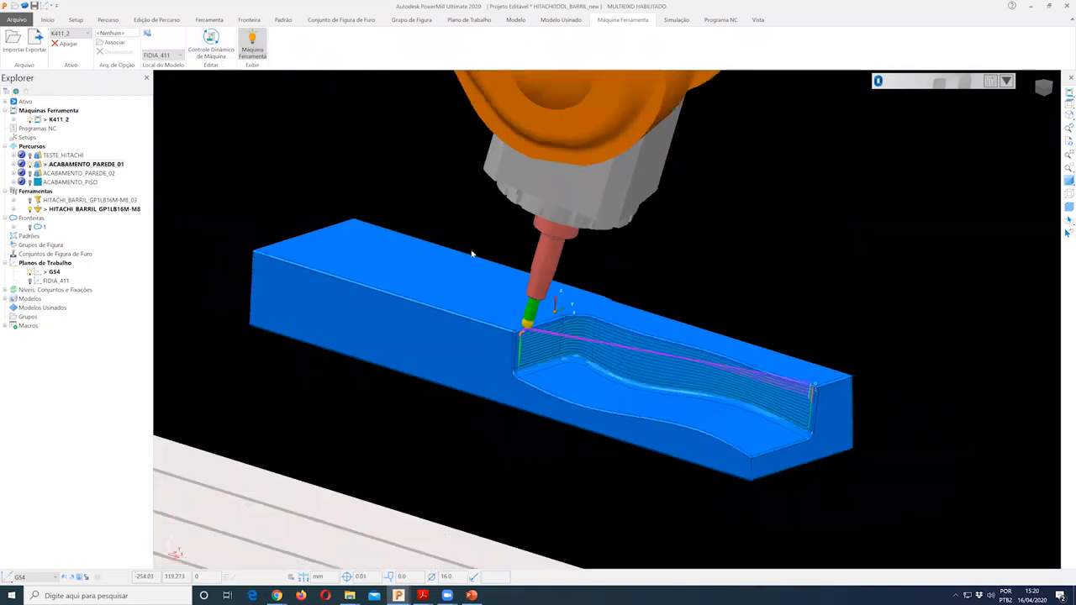
pyautogui.scroll(-3, 471, 253)
pyautogui.scroll(3, 420, 211)
pyautogui.scroll(1, 221, 248)
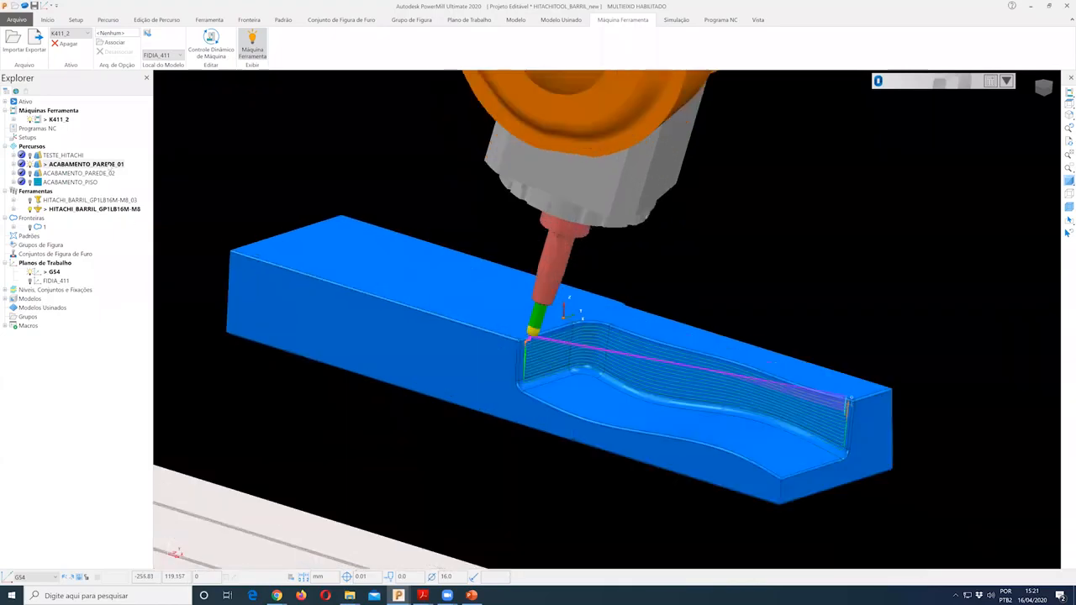
# Step: Simulate the ACABAMENTO_PAREDE_01 toolpath from its start with the machine tool shown, and stop the playback
pyautogui.rightClick(110, 165)
pyautogui.click(131, 183)
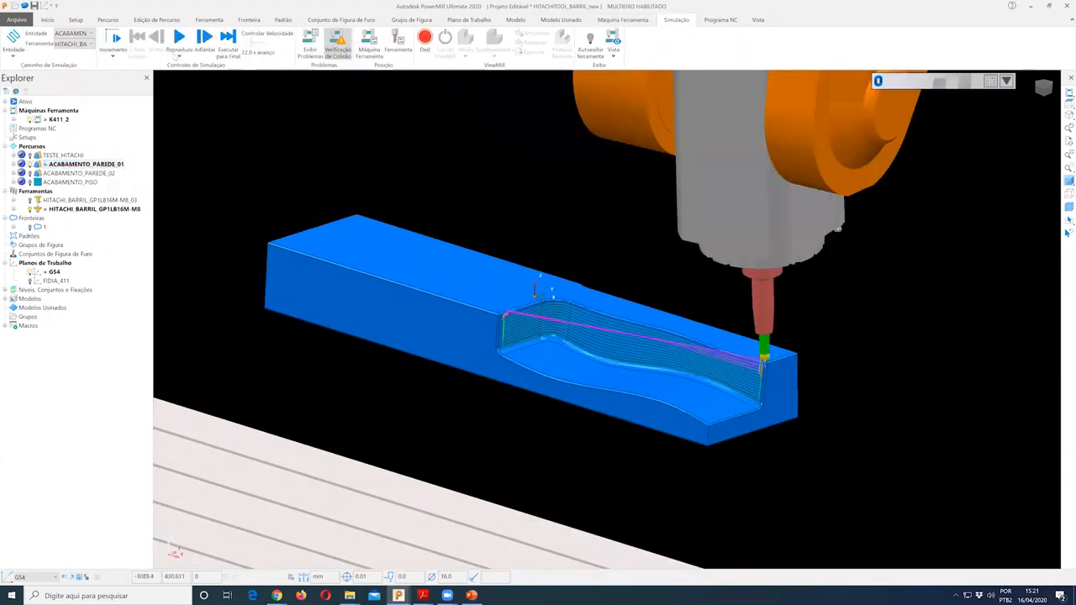
pyautogui.click(179, 36)
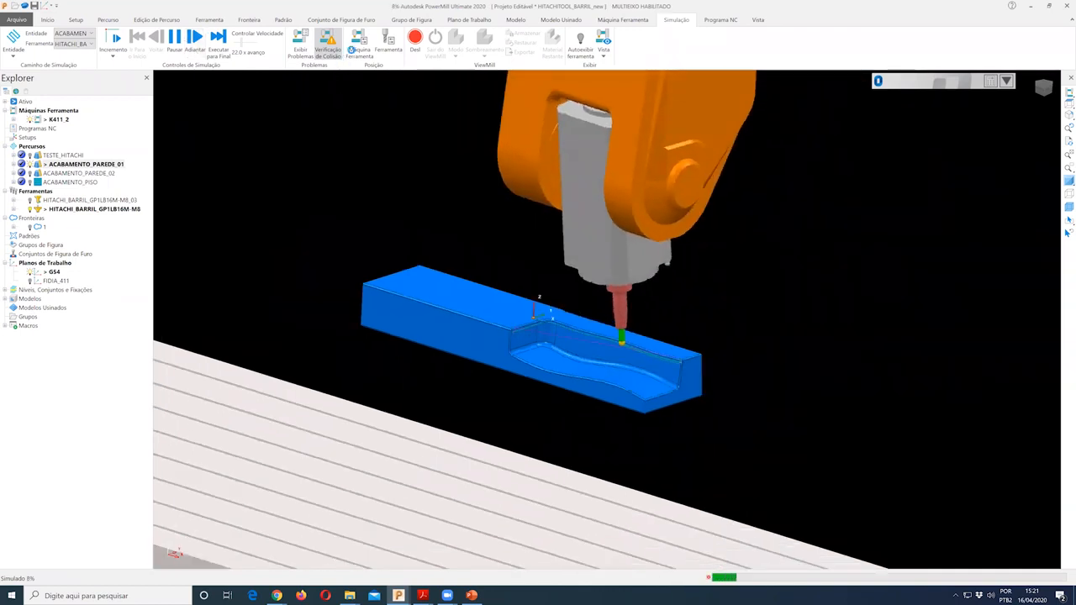
pyautogui.click(185, 42)
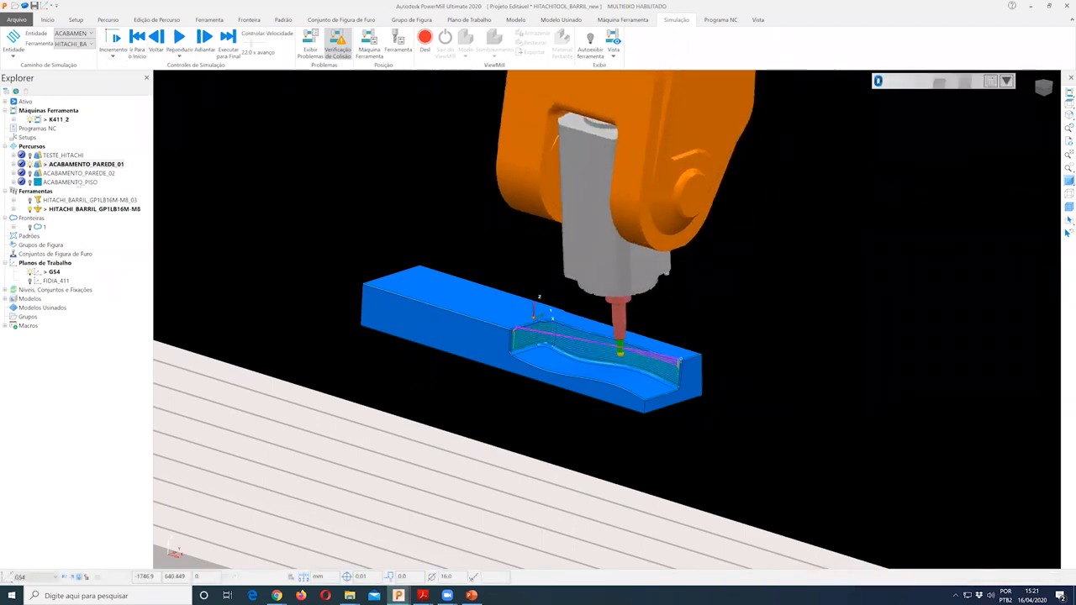
# Step: Activate the ACABAMENTO_PISO toolpath and set the simulation to its start
pyautogui.rightClick(80, 185)
pyautogui.click(109, 211)
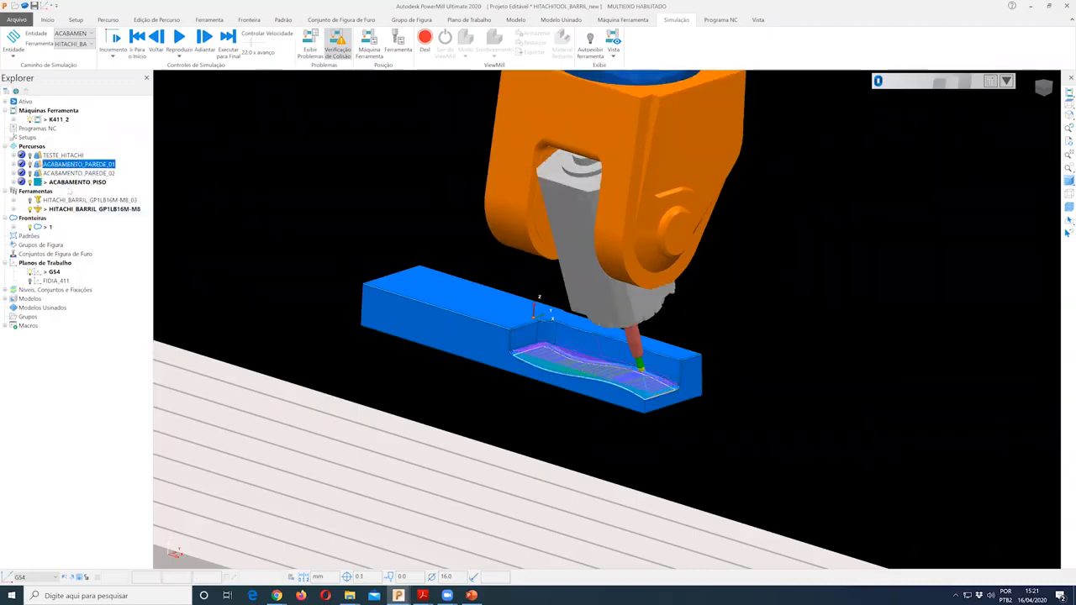
pyautogui.rightClick(59, 183)
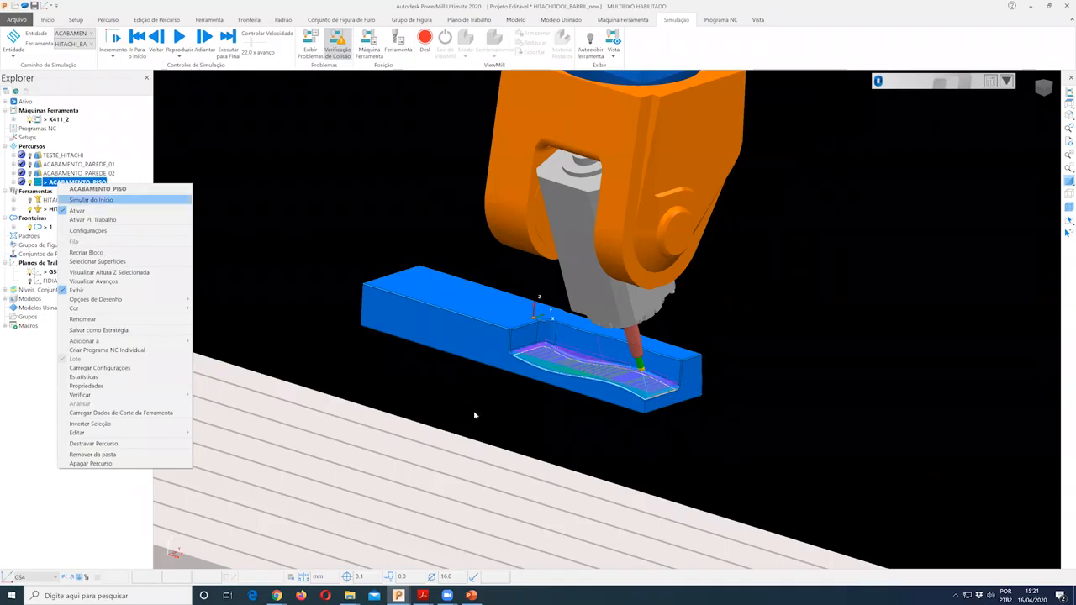
pyautogui.click(88, 200)
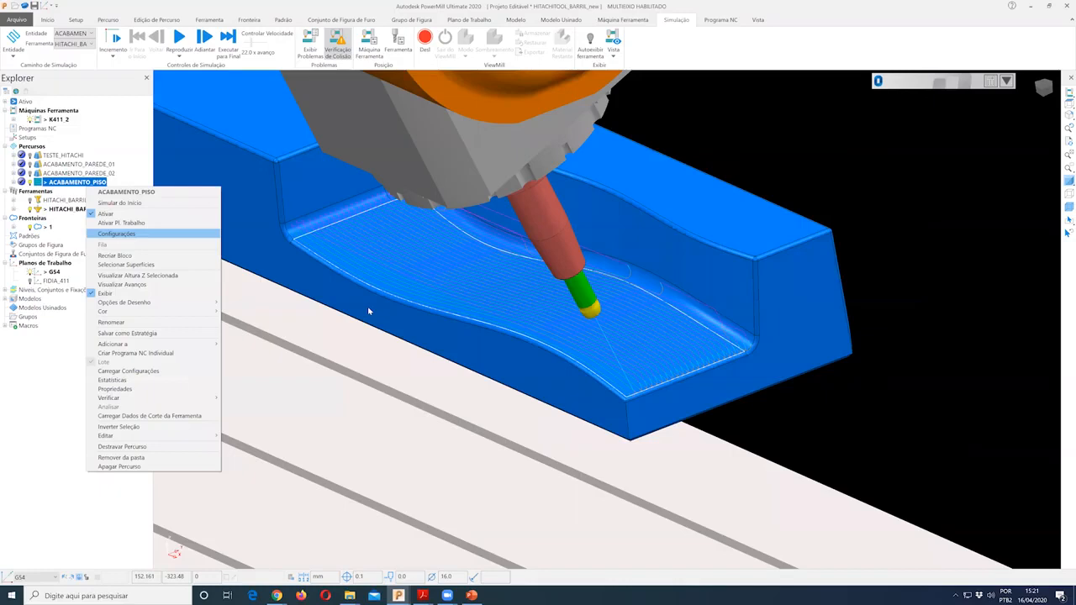
# Step: Open the raster finishing settings of the ACABAMENTO_PISO toolpath
pyautogui.click(368, 311)
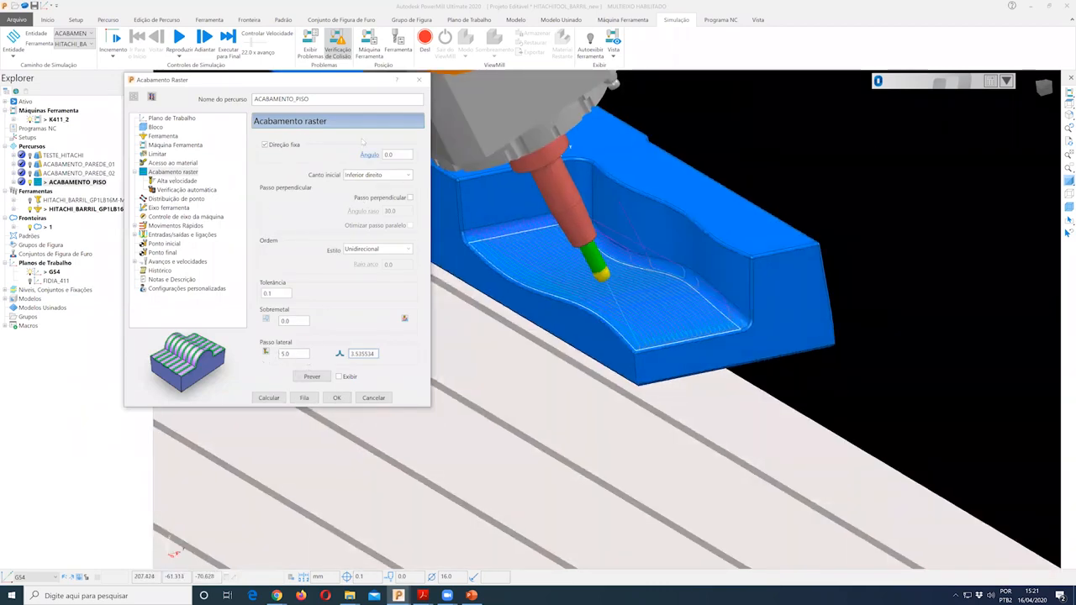
# Step: Review the stepover and tool axis lean angle of the ACABAMENTO_PISO toolpath against the part's side profile, and close the settings without changes
pyautogui.doubleClick(287, 354)
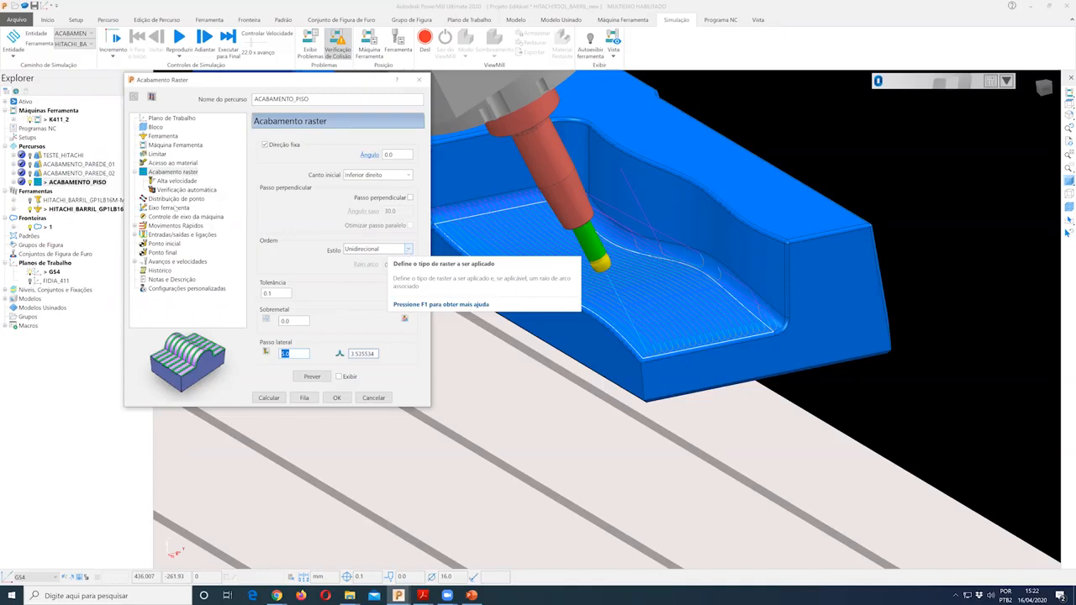
pyautogui.click(173, 208)
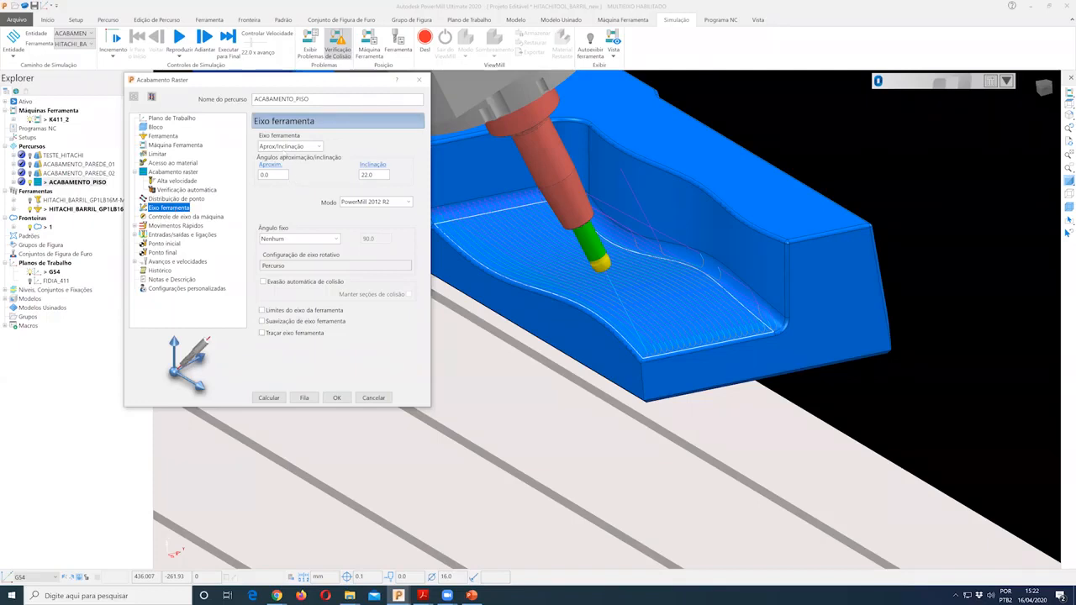
pyautogui.doubleClick(385, 175)
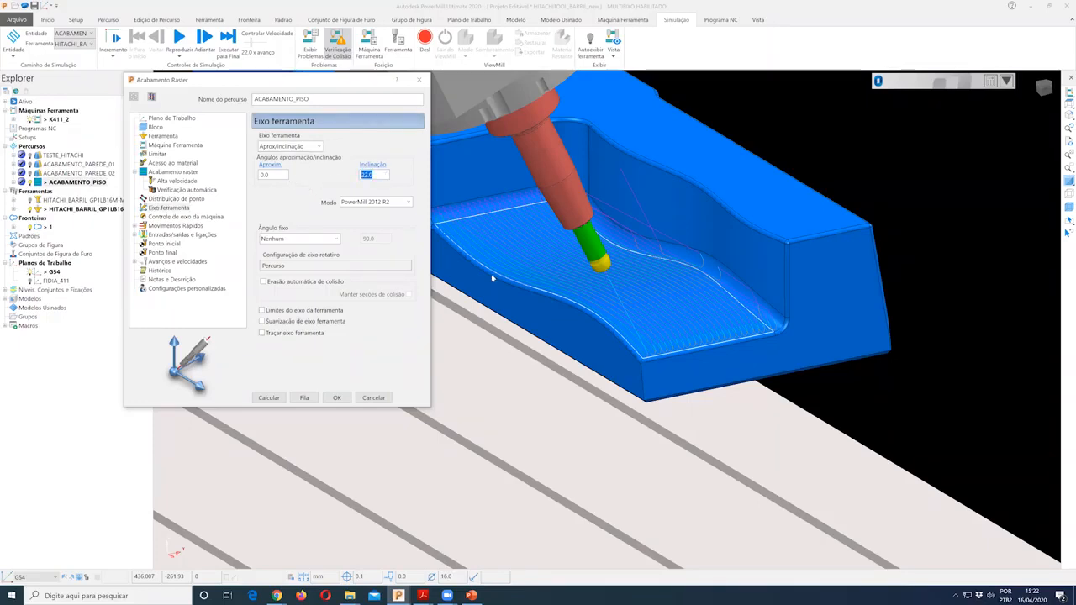
pyautogui.moveTo(593, 446); pyautogui.dragTo(582, 447, button='middle')
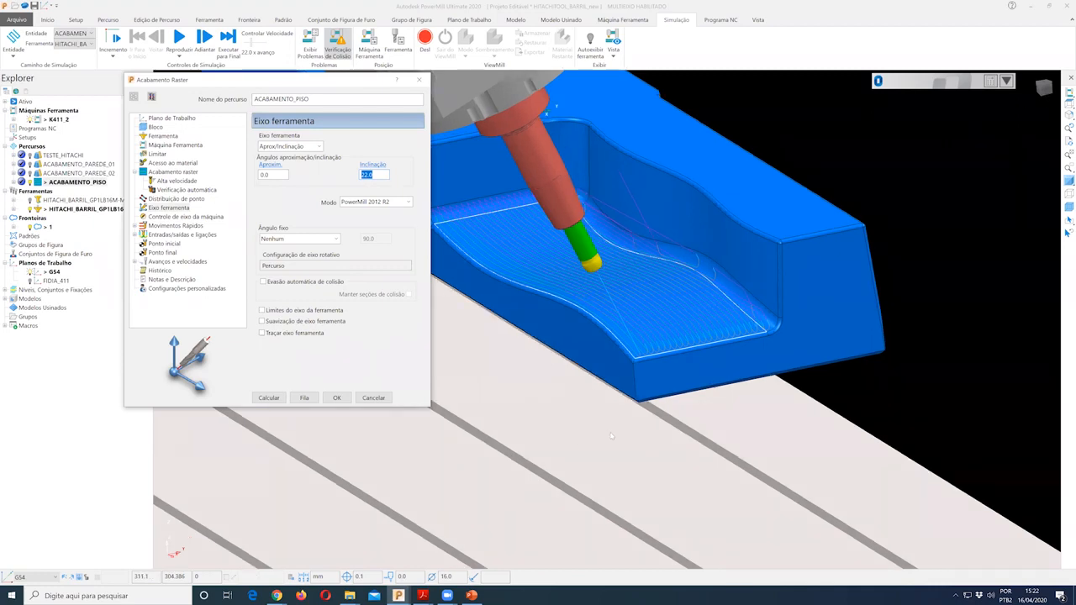
pyautogui.moveTo(612, 435); pyautogui.dragTo(599, 430, button='middle')
pyautogui.hotkey('ctrl', '6')
pyautogui.click(375, 398)
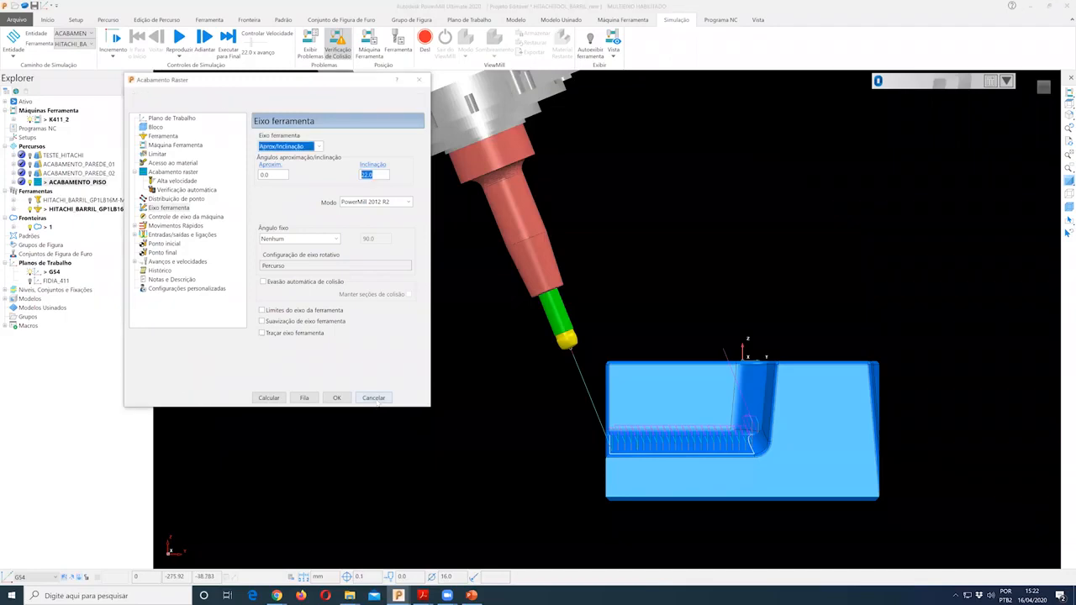
# Step: Set the simulation of the ACABAMENTO_PISO toolpath to its start and inspect the machine head over the cavity floor
pyautogui.moveTo(516, 390); pyautogui.dragTo(283, 355, button='middle')
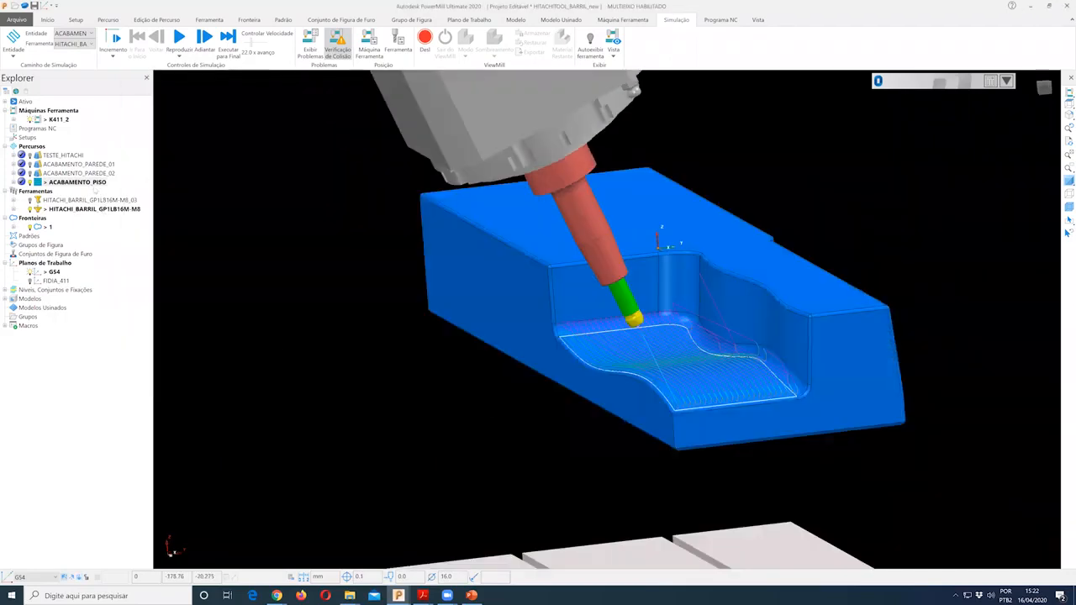
pyautogui.moveTo(95, 190); pyautogui.dragTo(91, 221, button='middle')
pyautogui.rightClick(84, 182)
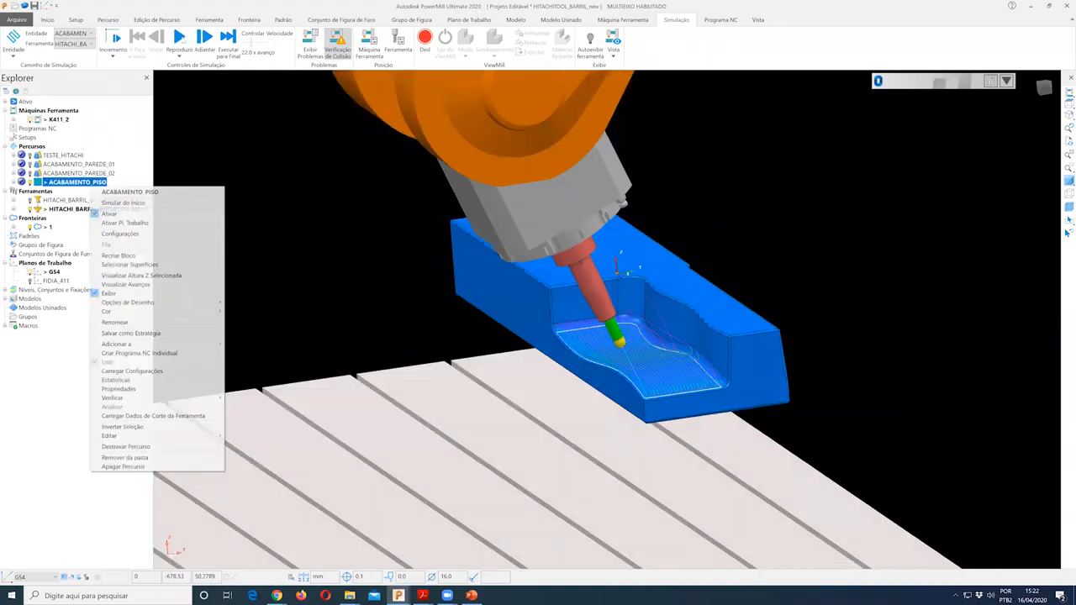
pyautogui.click(123, 203)
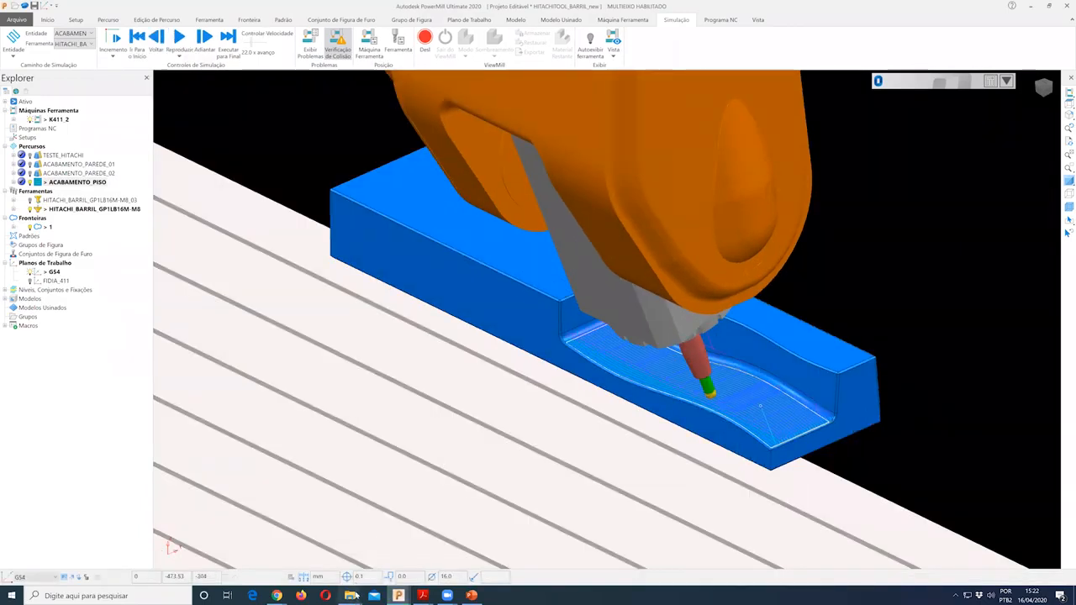
# Step: Switch to GOM Player, watch the machining video POWERMILL_01.mp4 in a maximized window, and close it
pyautogui.moveTo(356, 595)
pyautogui.click(382, 550)
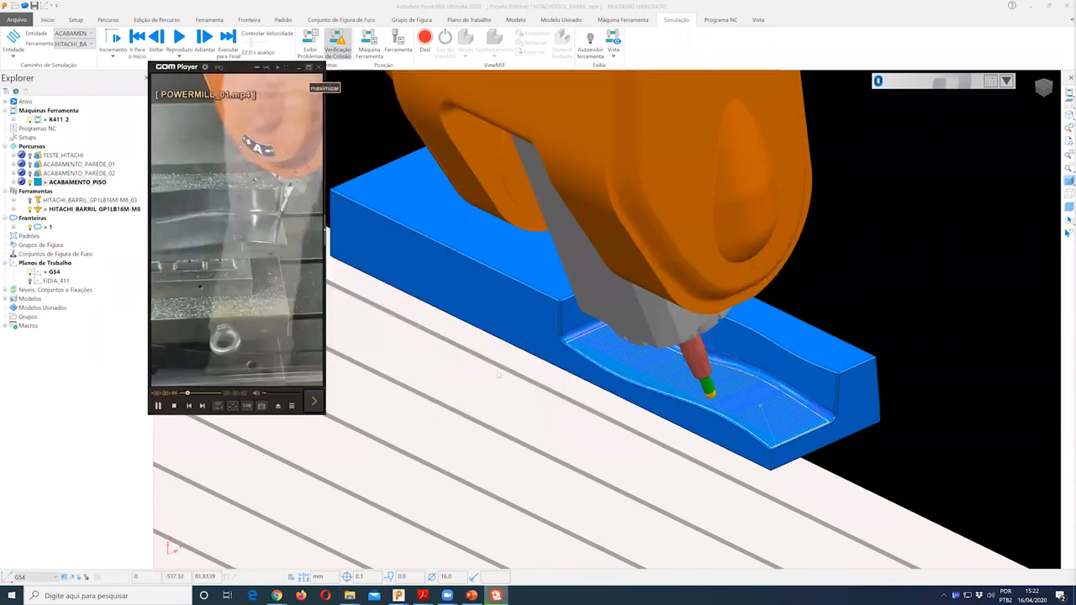
pyautogui.doubleClick(284, 70)
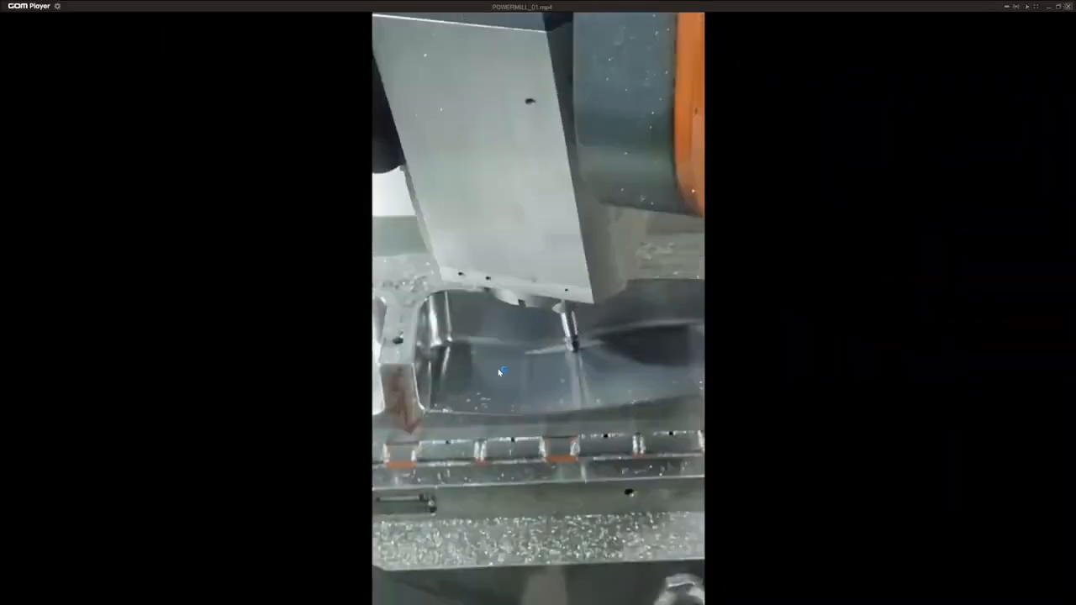
pyautogui.click(1066, 6)
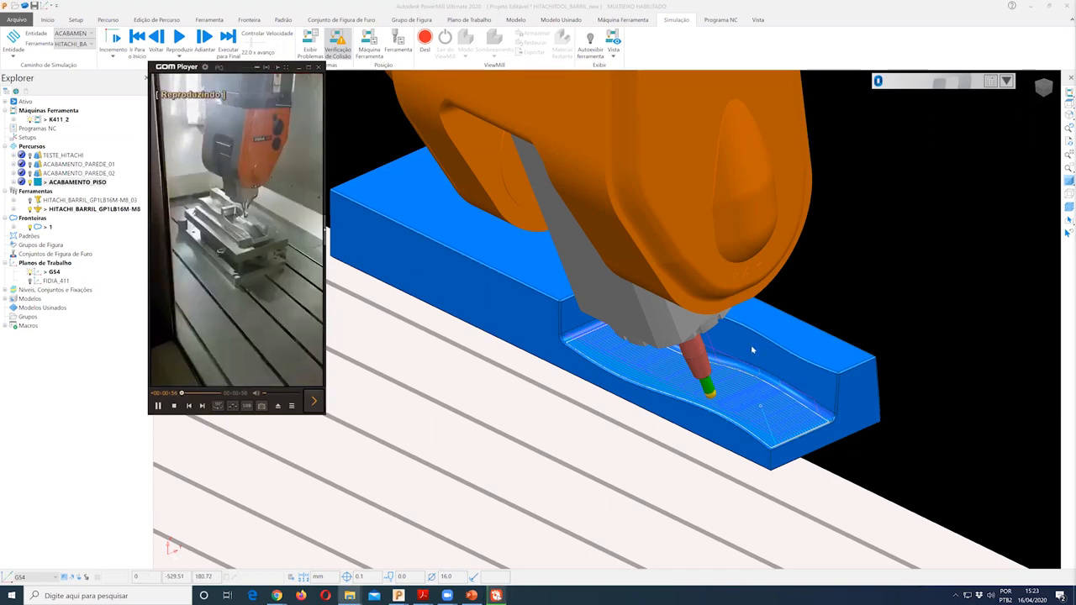
# Step: Watch the next cavity machining video in full screen and lower its volume to 5 %
pyautogui.press('Return')
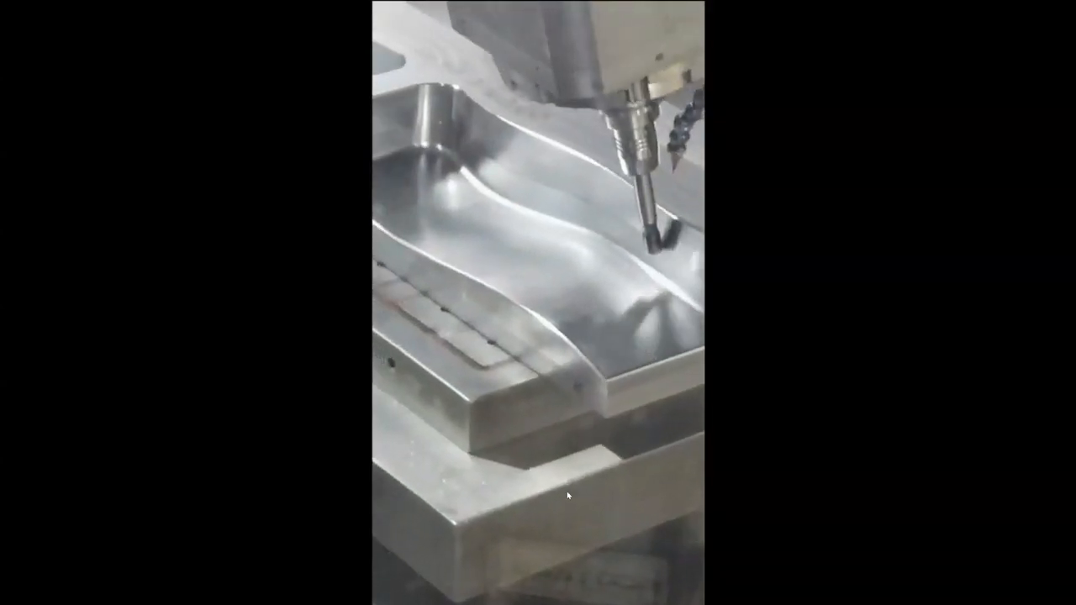
pyautogui.moveTo(954, 496)
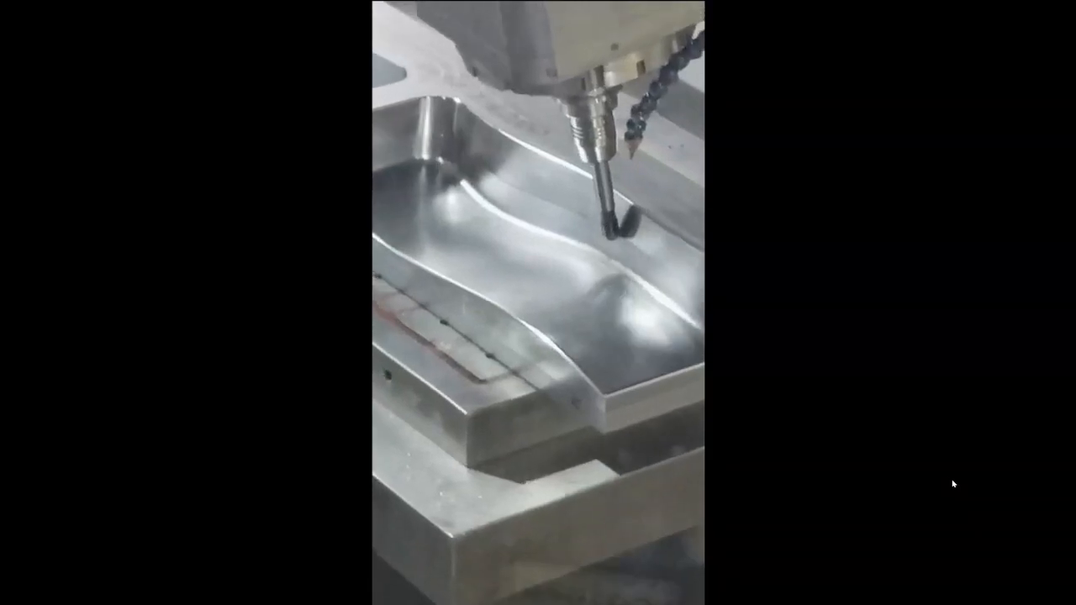
pyautogui.scroll(-3, 953, 483)
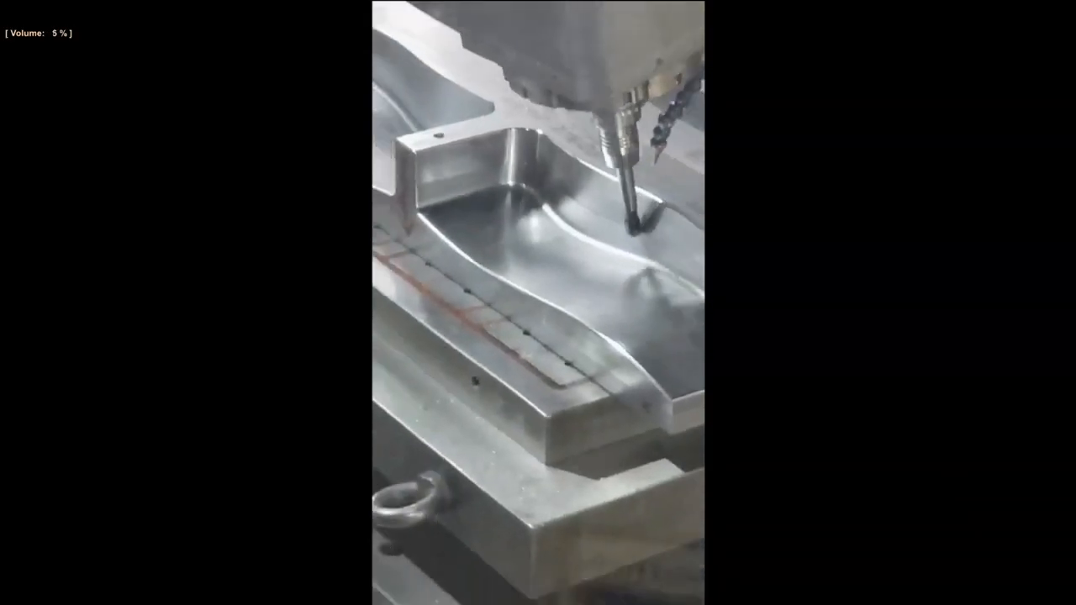